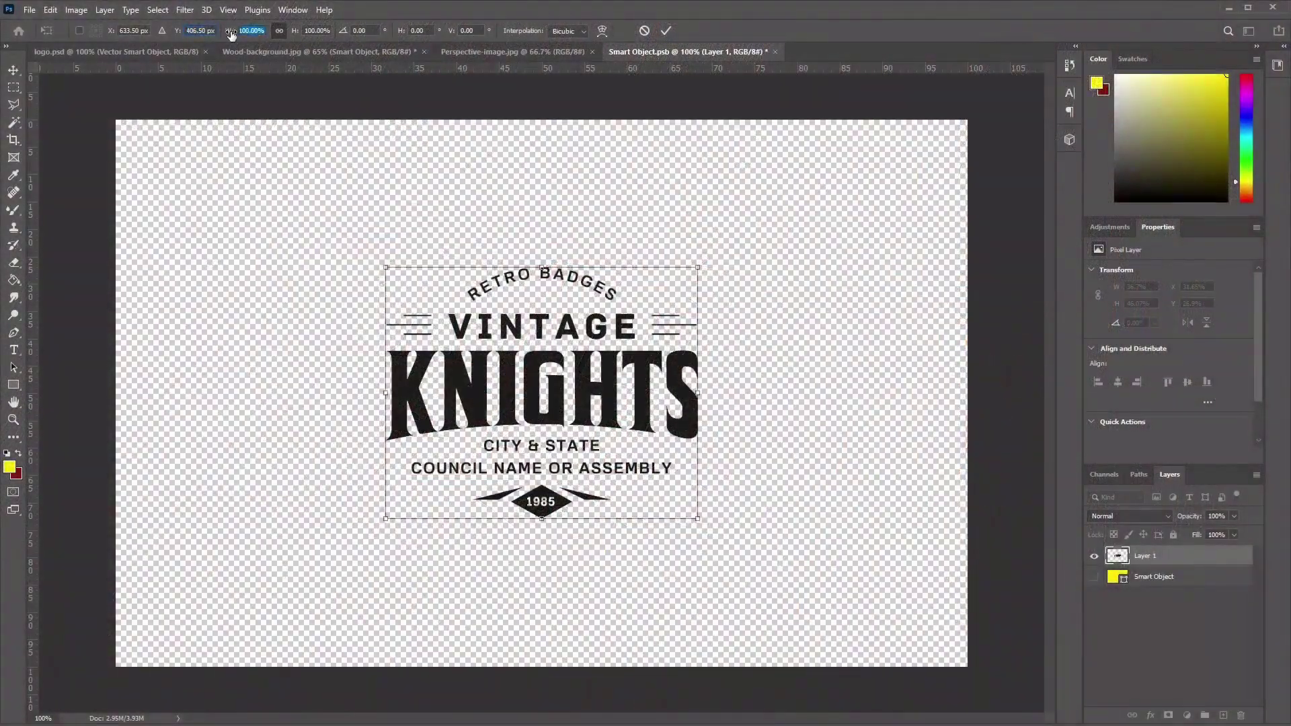
mouse_move(237, 34)
left_mouse_down()
mouse_move(260, 35)
mouse_move(239, 37)
left_mouse_up()
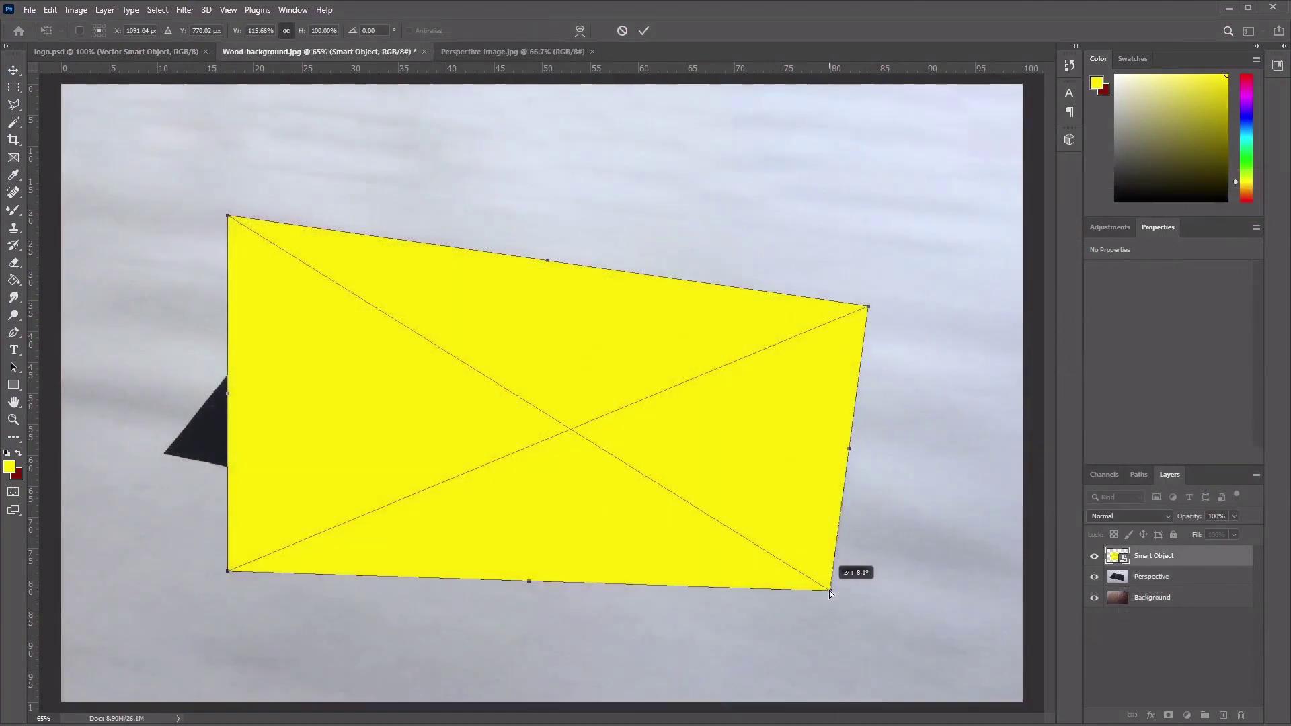
- Distort the yellow smart object by moving its lower-right and upper-left corners onto the dark card's matching corners
left_click_drag(830, 593, 831, 593)
left_click_drag(228, 217, 340, 242)
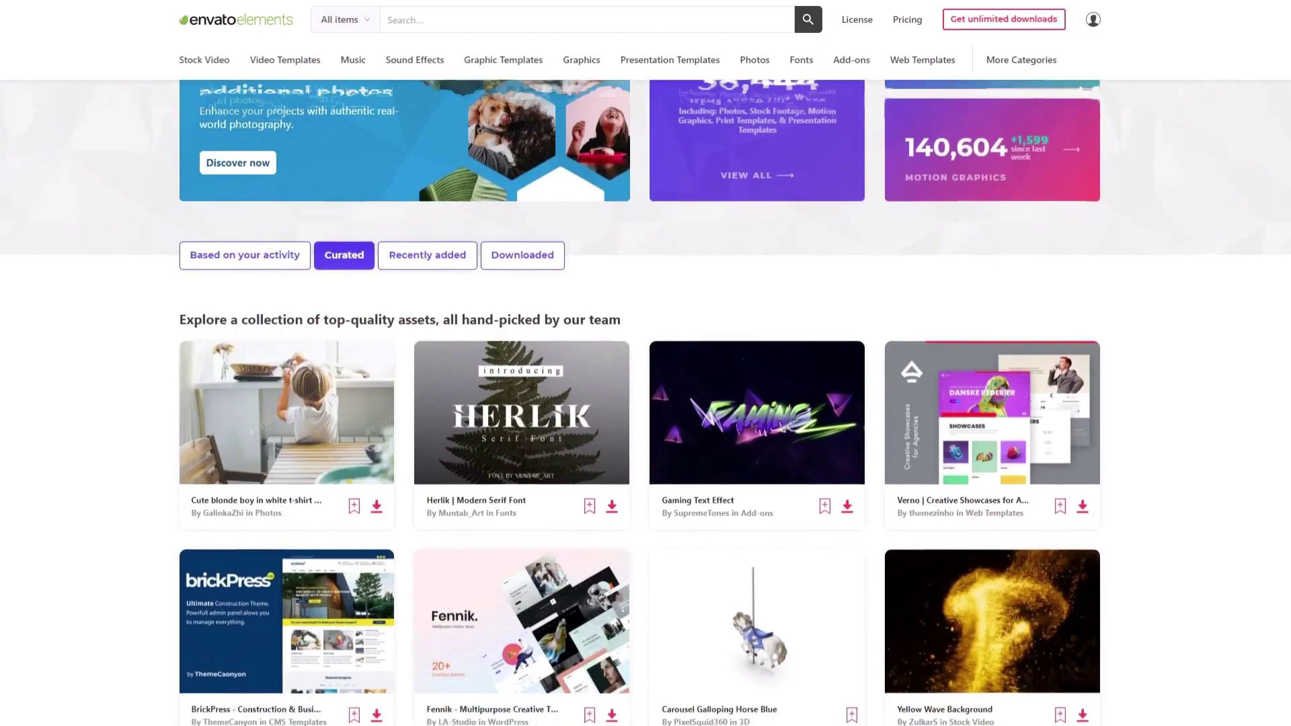
- Browse the curated assets and graphics collections on the Envato Elements website
scroll(645, 403, "down", 8)
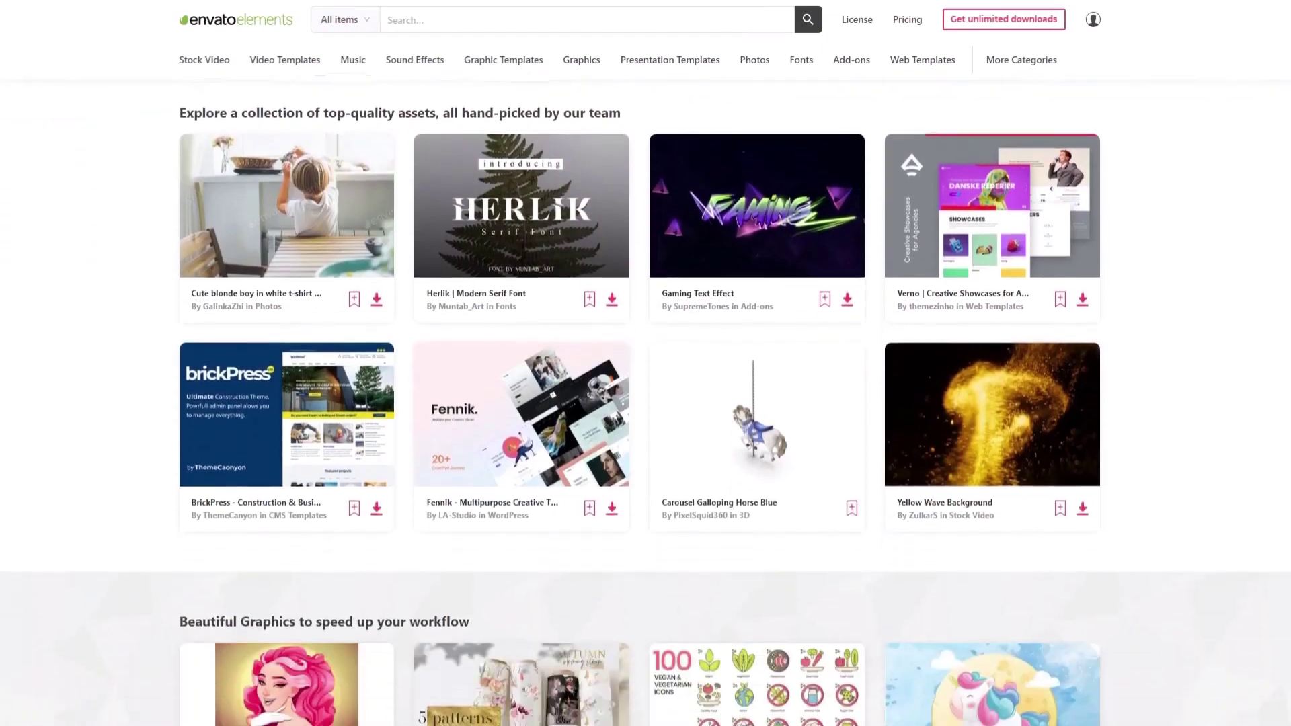
scroll(645, 403, "down", 6)
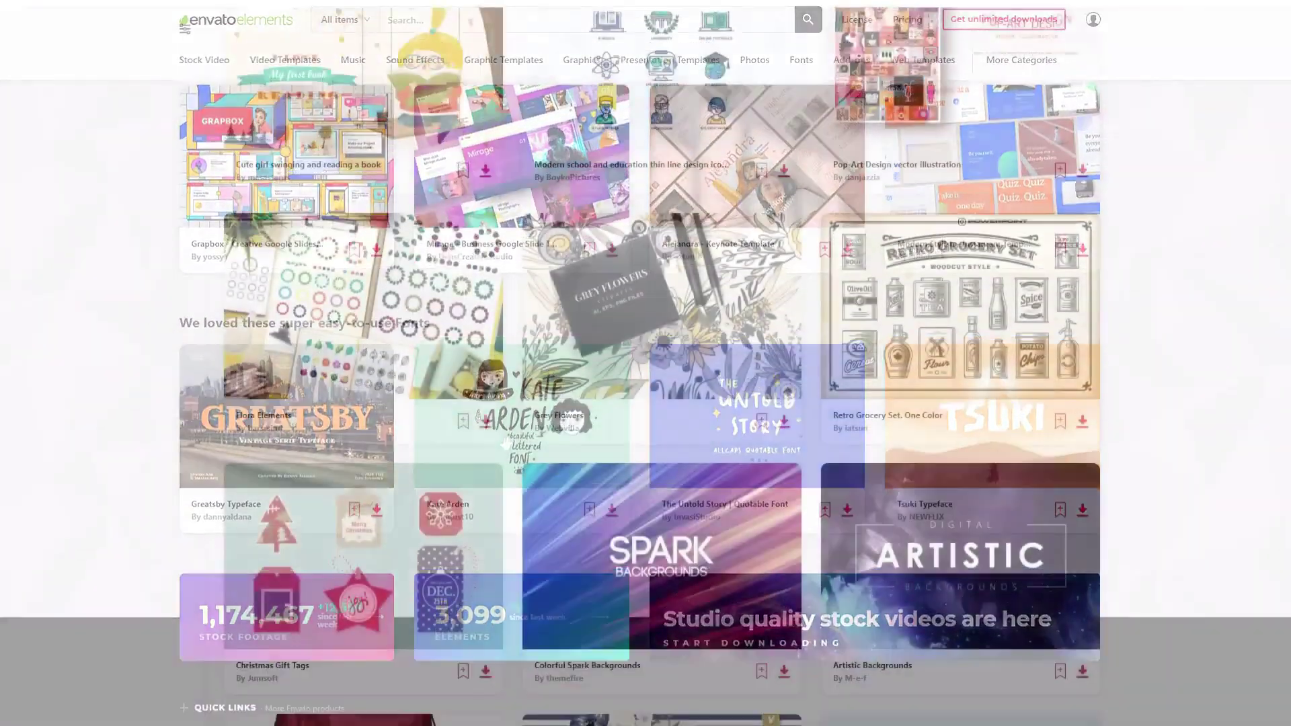
scroll(646, 403, "down", 10)
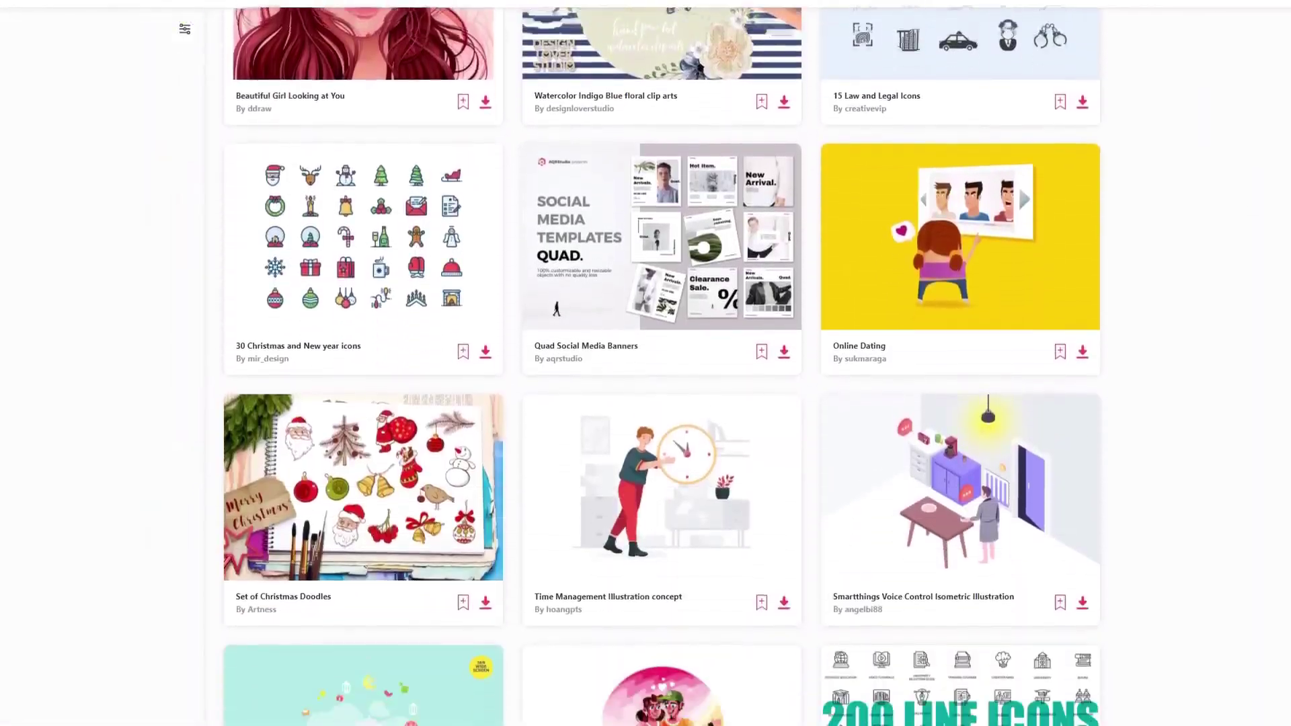
scroll(646, 403, "down", 10)
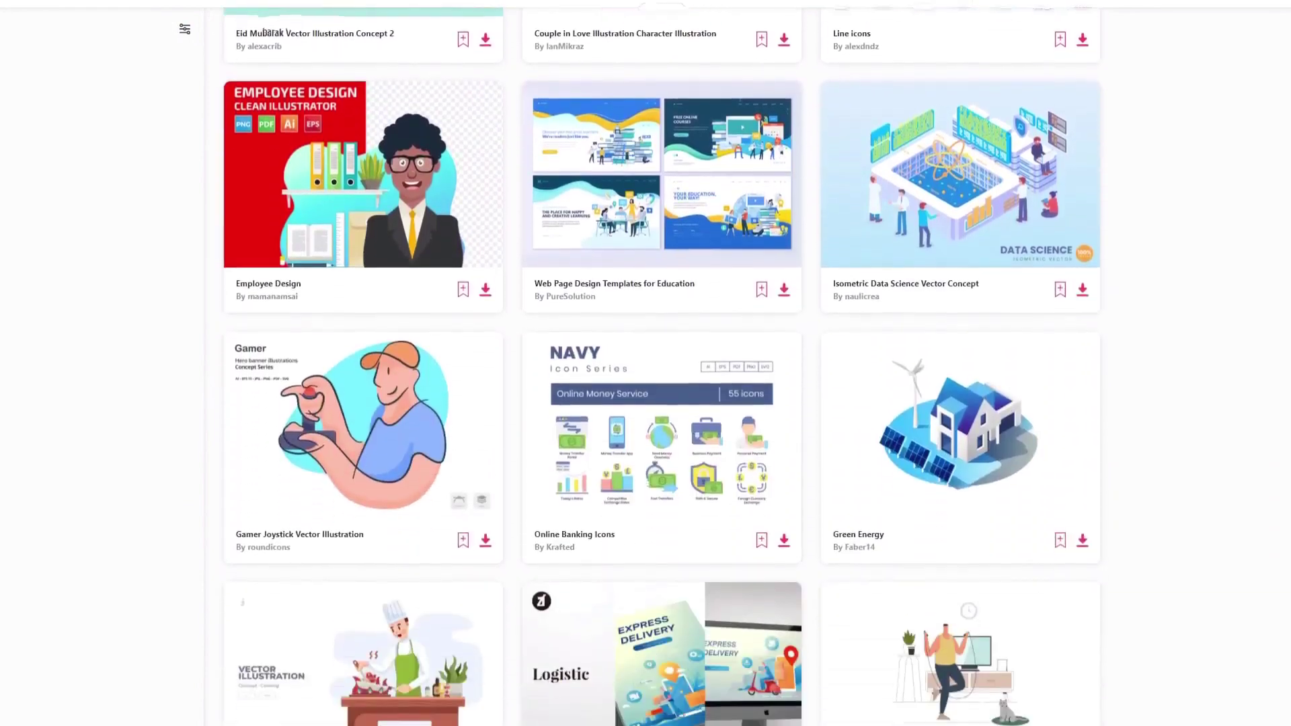
scroll(646, 403, "down", 7)
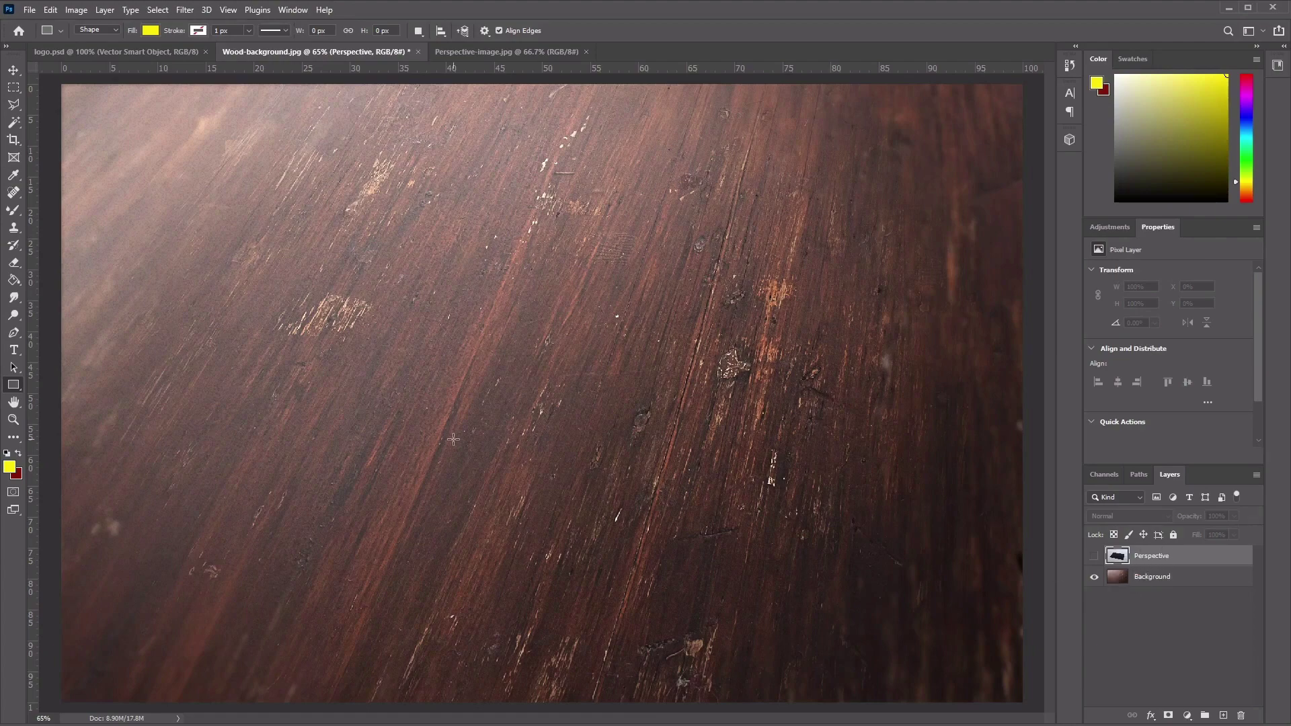
- In Photoshop, show the Perspective layer of Wood-background.jpg and set the foreground colour to yellow ffea00
left_click(1094, 556)
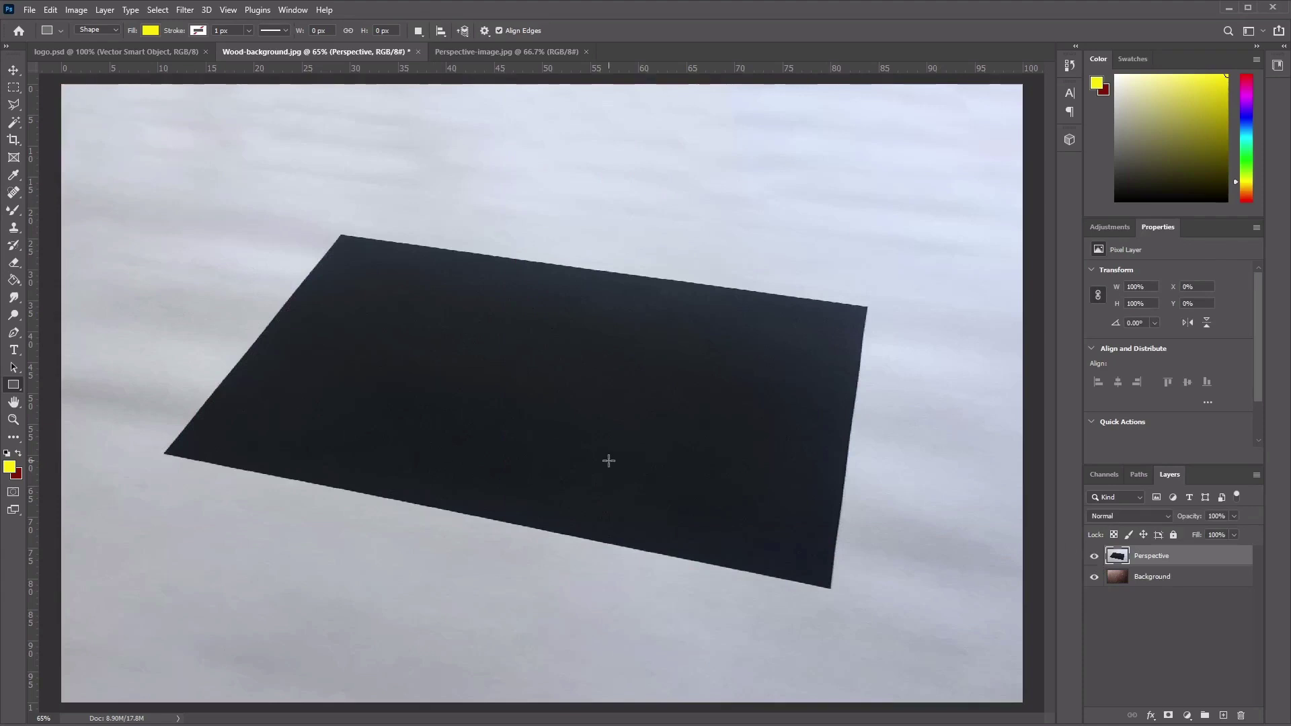
left_click(9, 467)
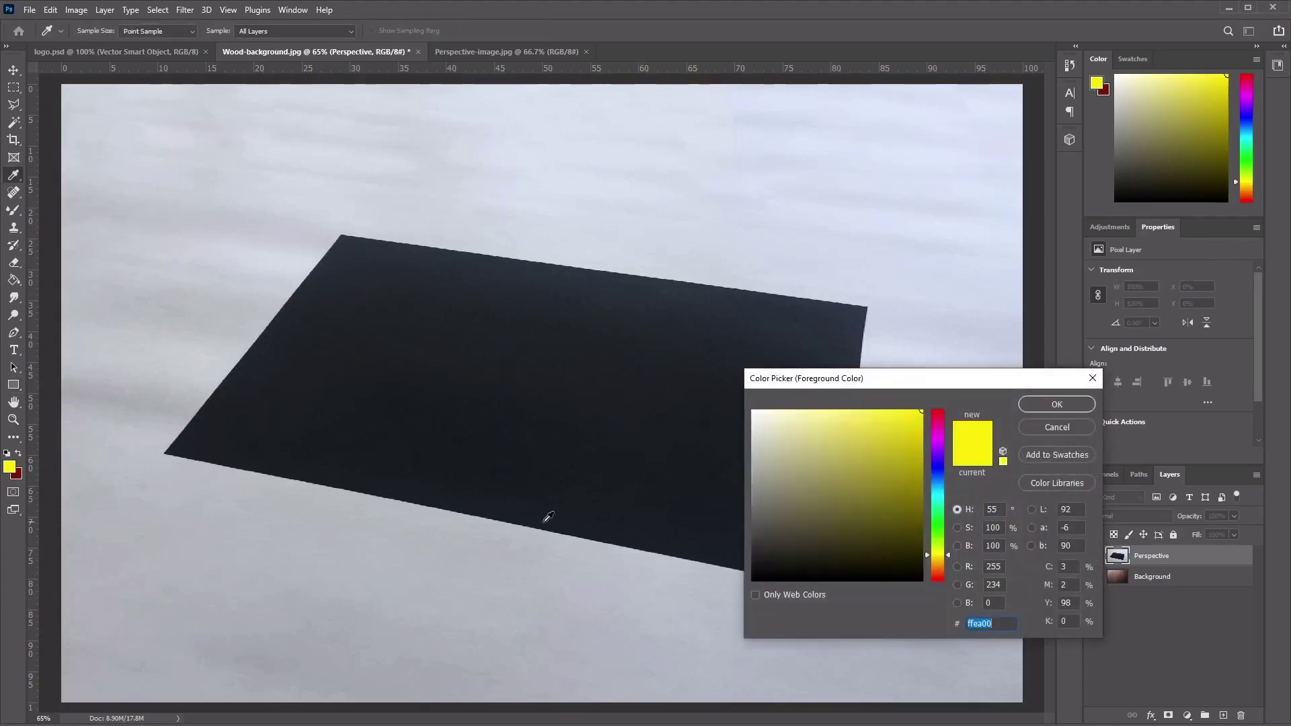
left_click_drag(958, 386, 826, 326)
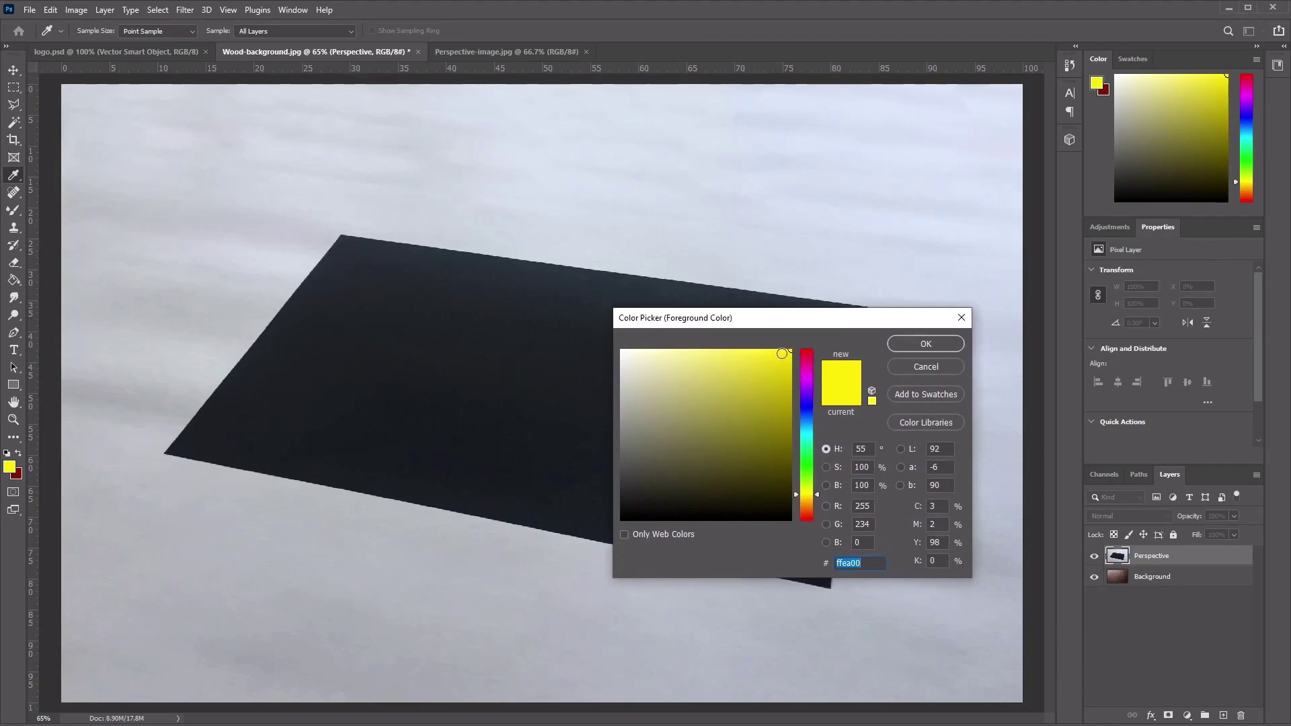
left_click(926, 345)
- Create a yellow rectangle 1267 px wide and 814 px high and place it over the dark card
key("u")
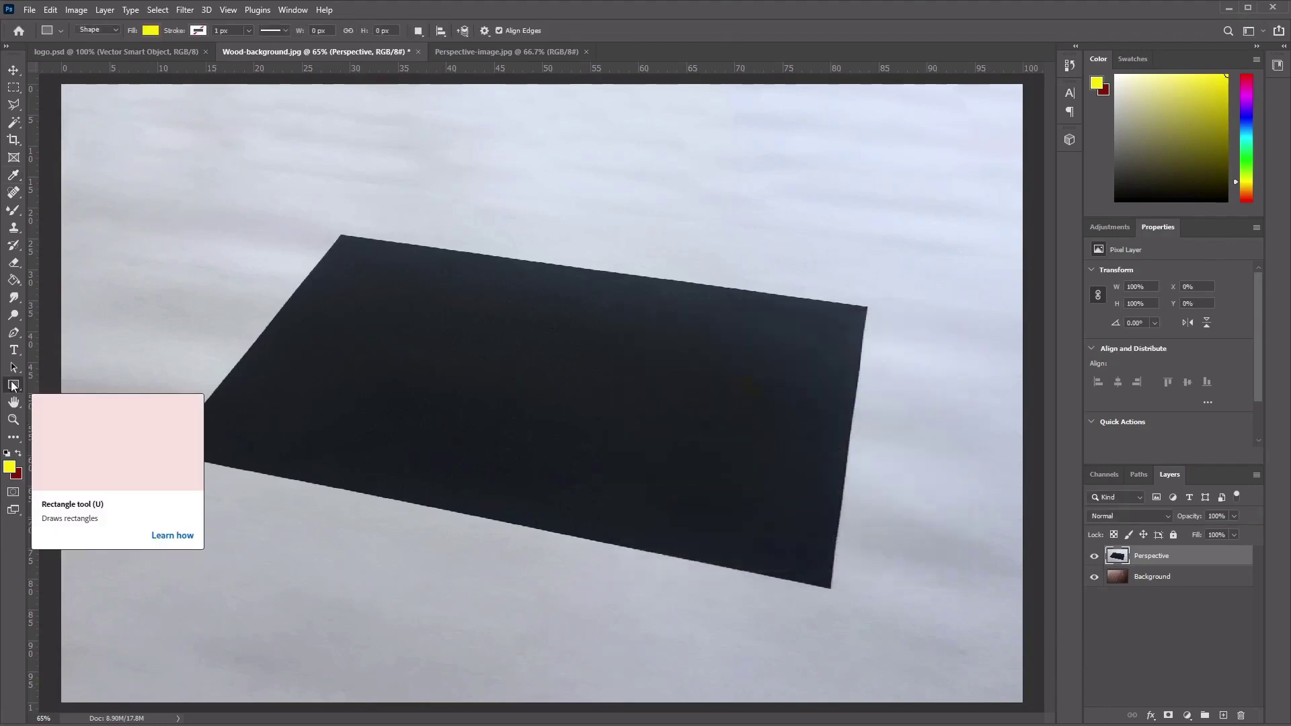
left_click(554, 345)
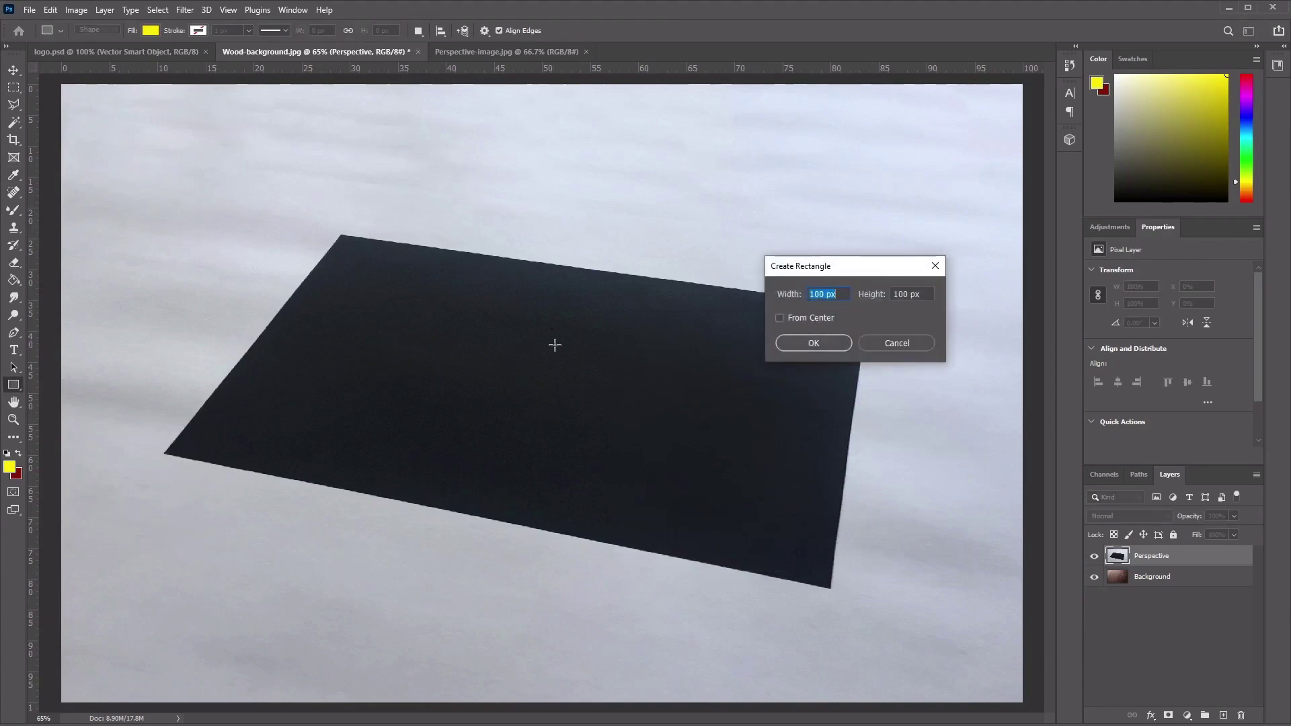
type("1267")
key("Tab")
type("814")
left_click(830, 341)
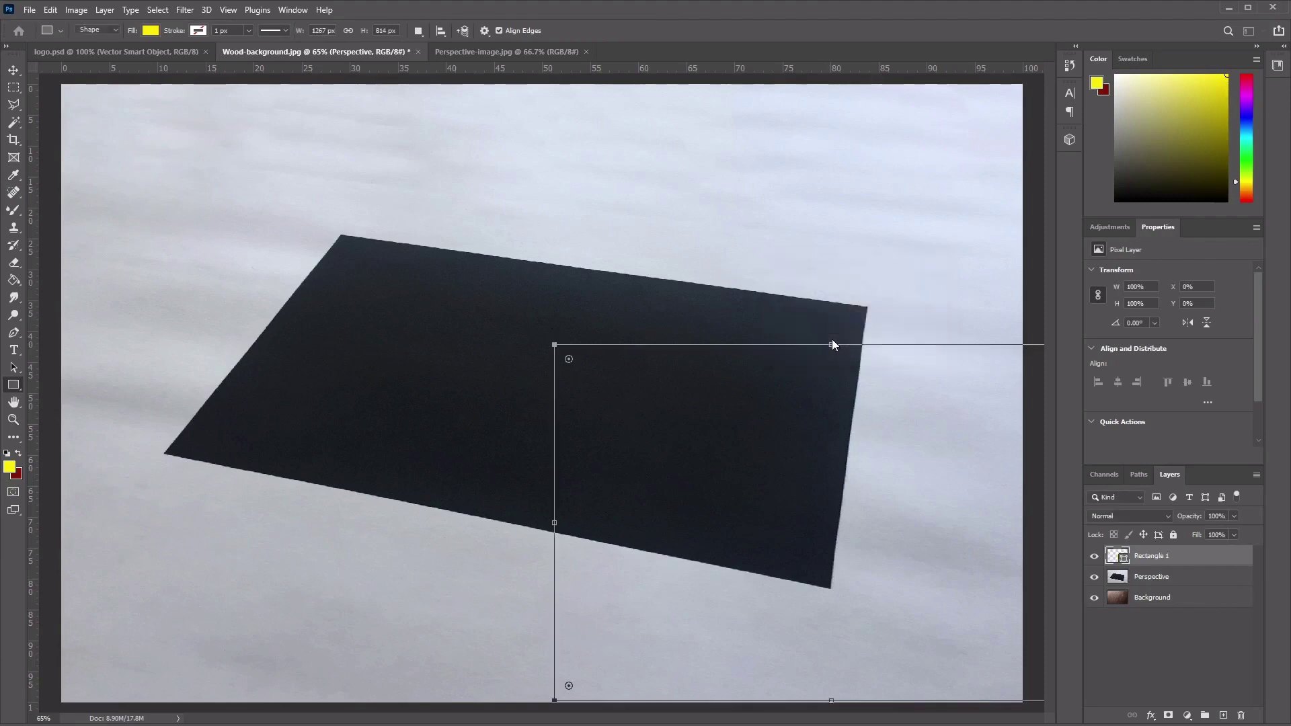
key("v")
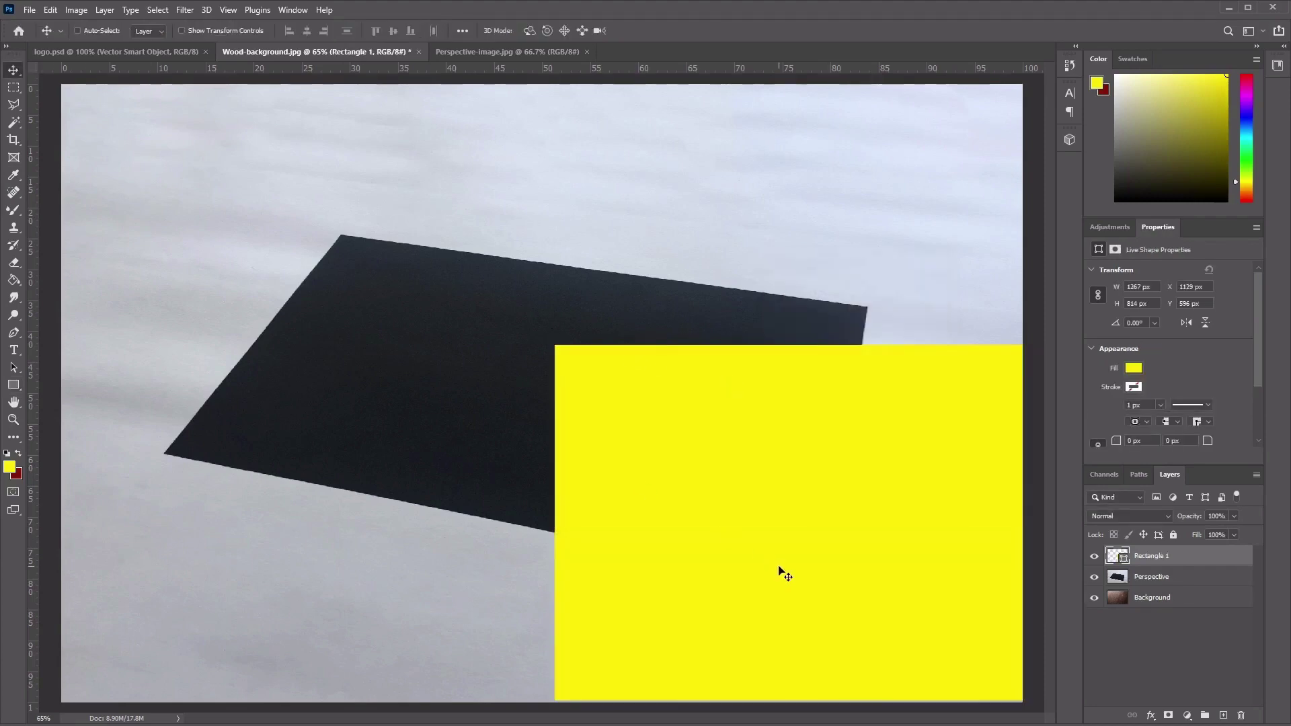
left_click_drag(778, 571, 452, 437)
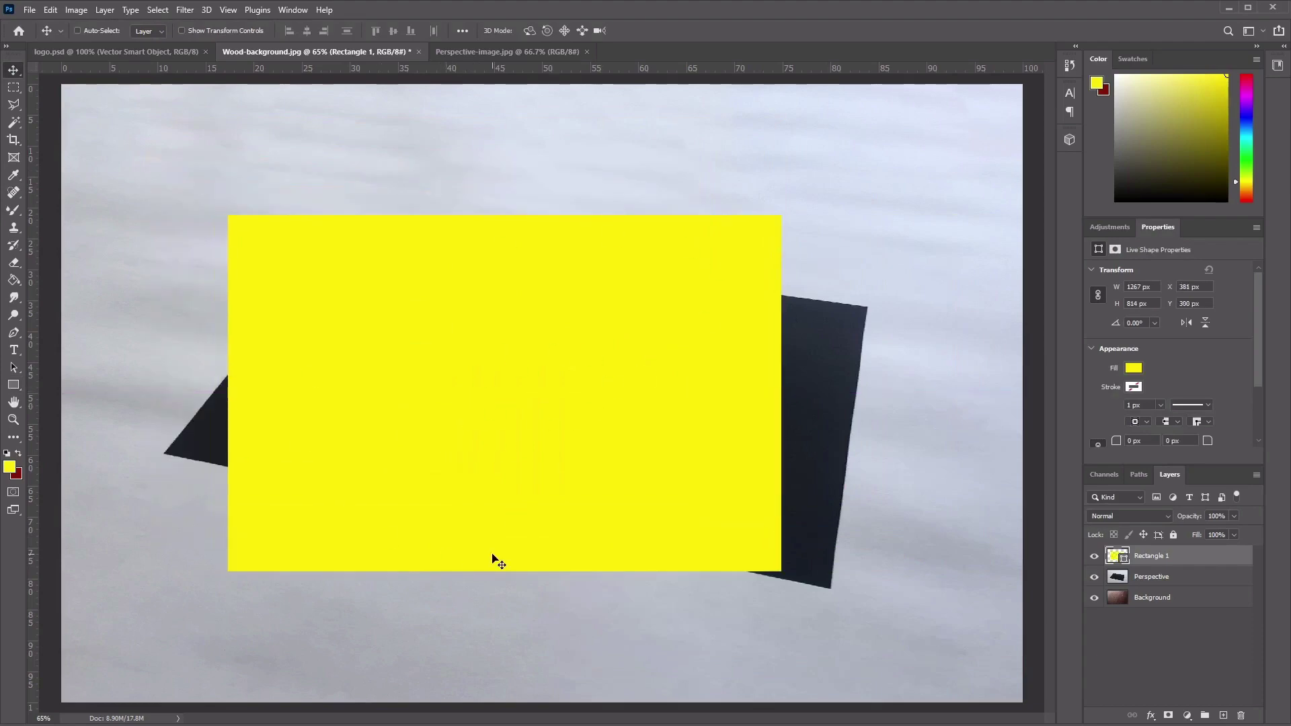
- Rename the yellow rectangle's layer as Smart Object and convert it to a smart object
double_click(1166, 556)
type("Smart Object")
key("Return")
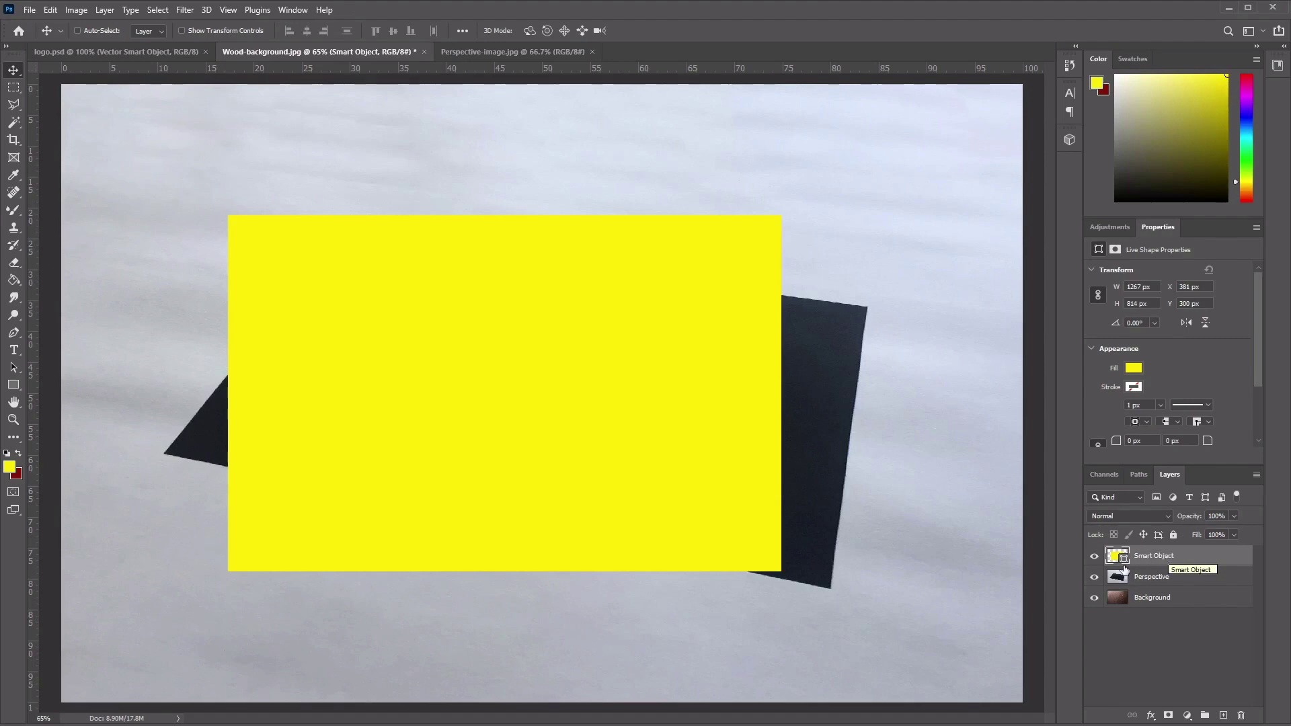
left_click(106, 10)
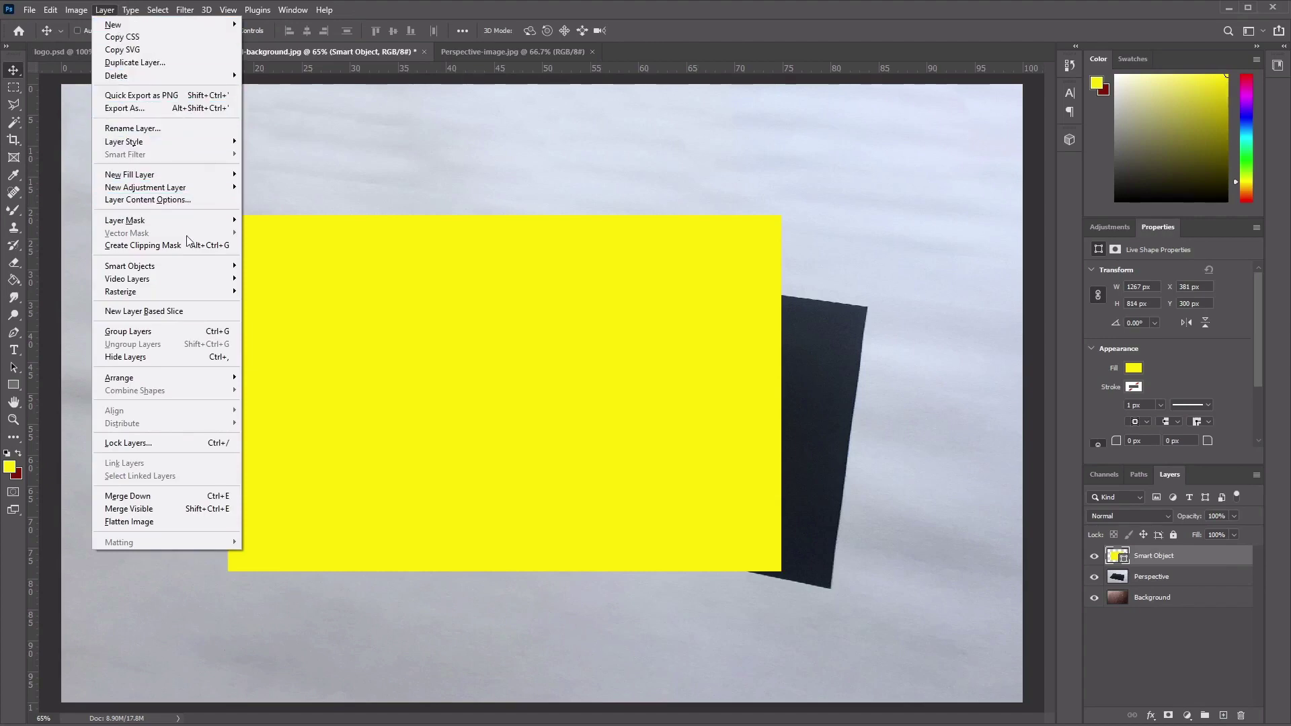
mouse_move(192, 269)
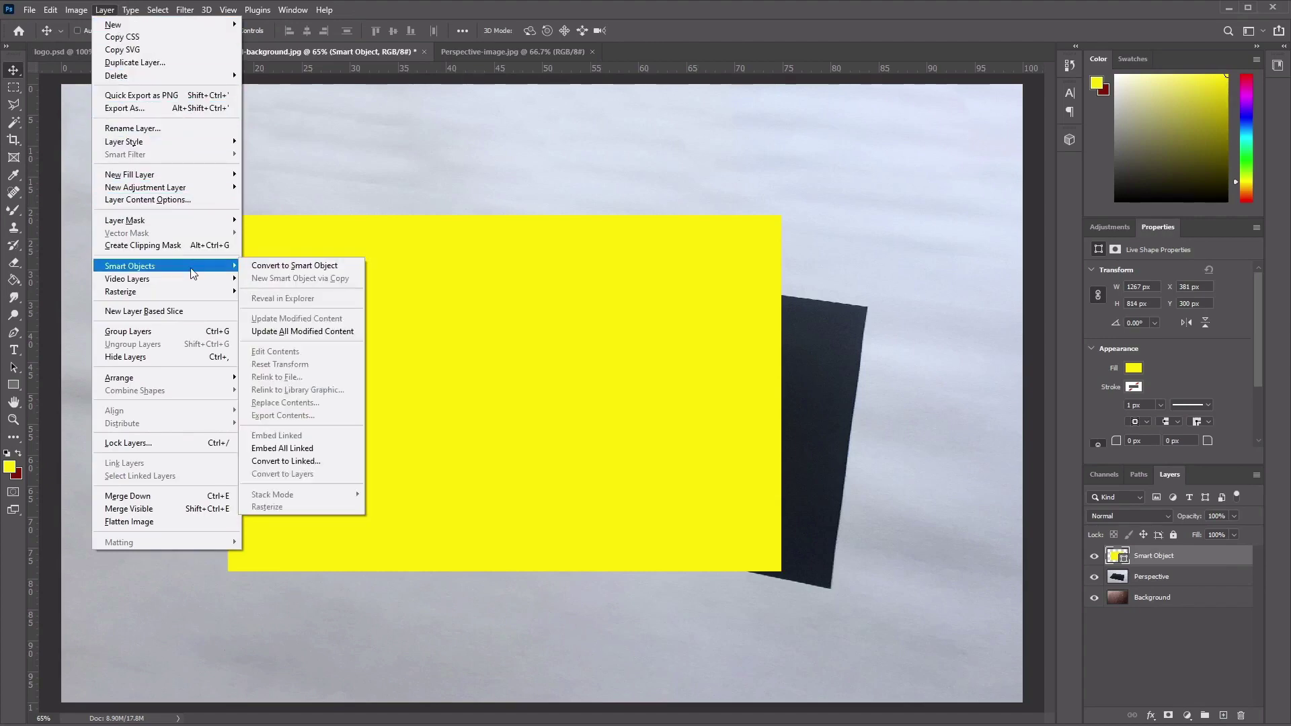
left_click(305, 265)
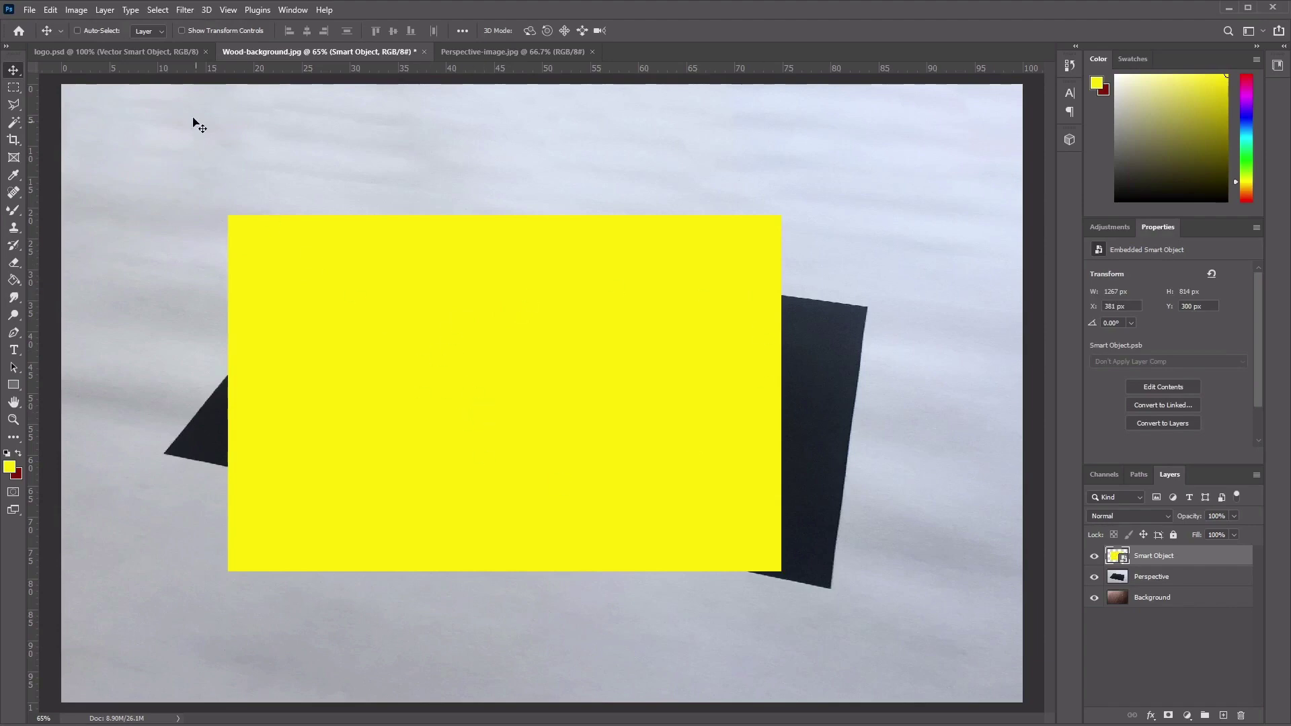
- Distort the yellow smart object so its four corners match the dark card's corners, and hide the Perspective layer
left_click(50, 10)
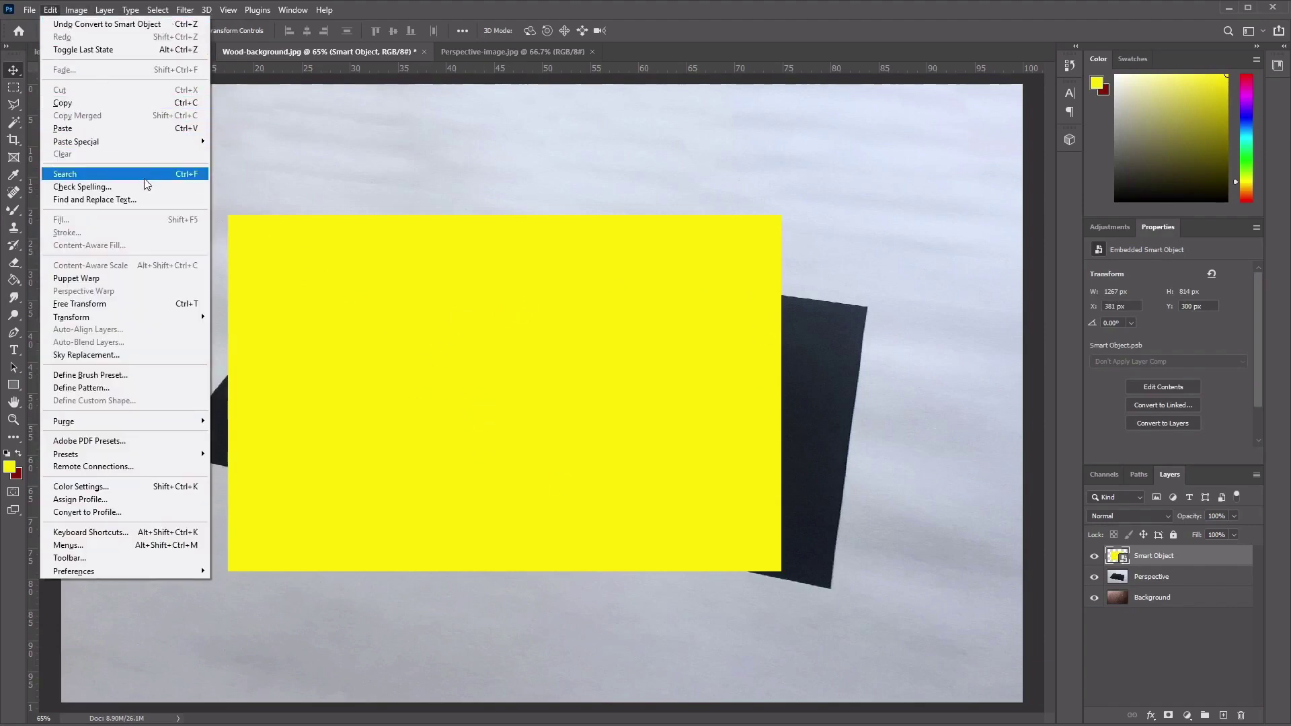
mouse_move(168, 319)
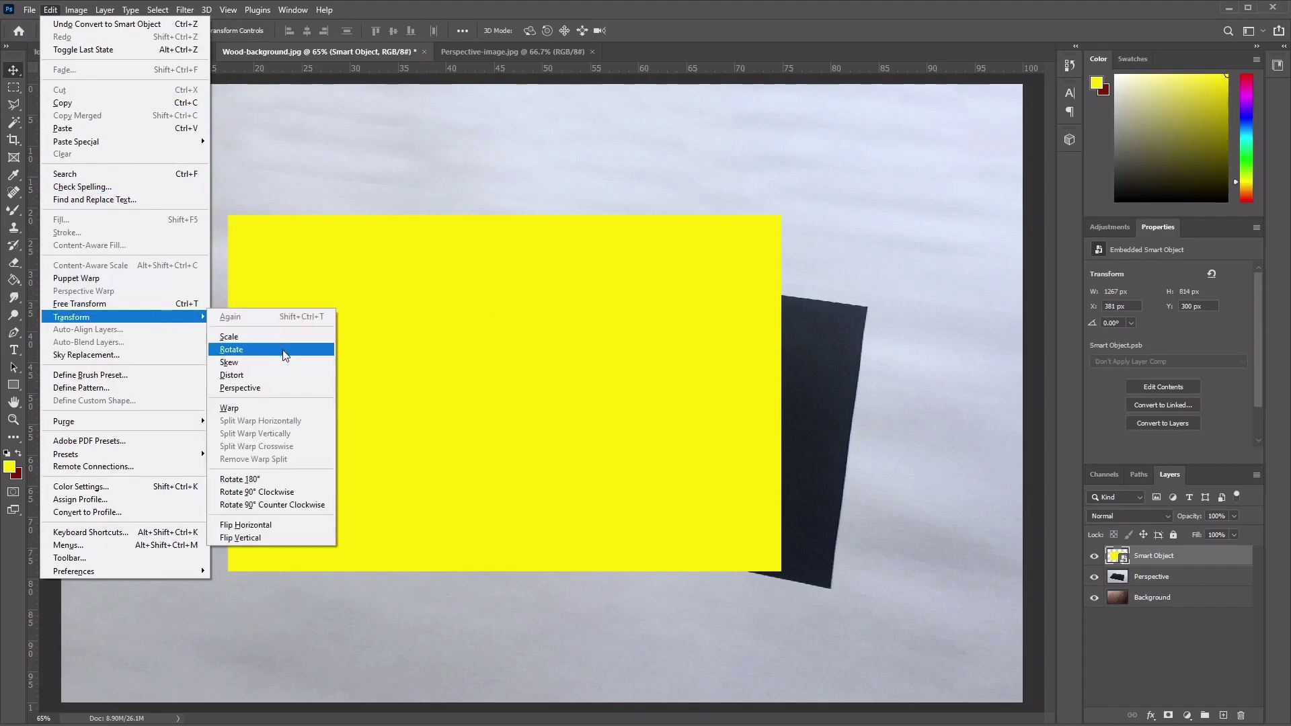
left_click(294, 377)
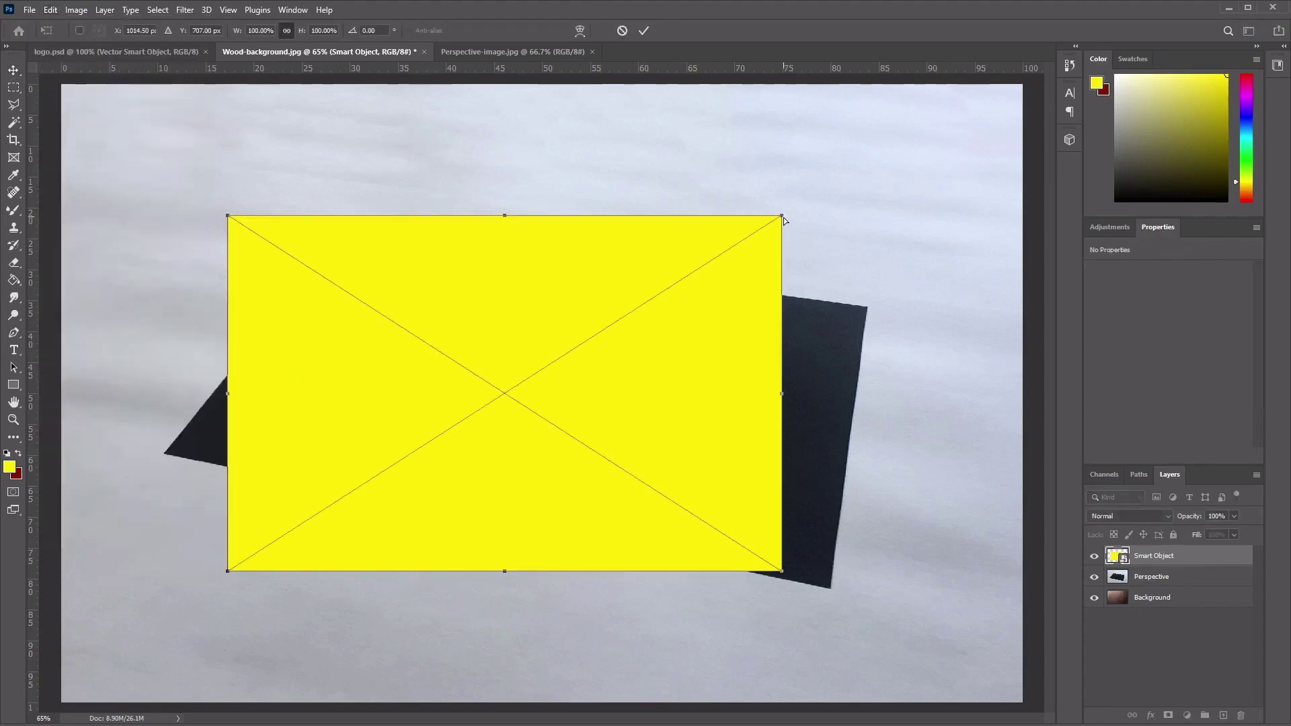
left_click_drag(783, 216, 869, 307)
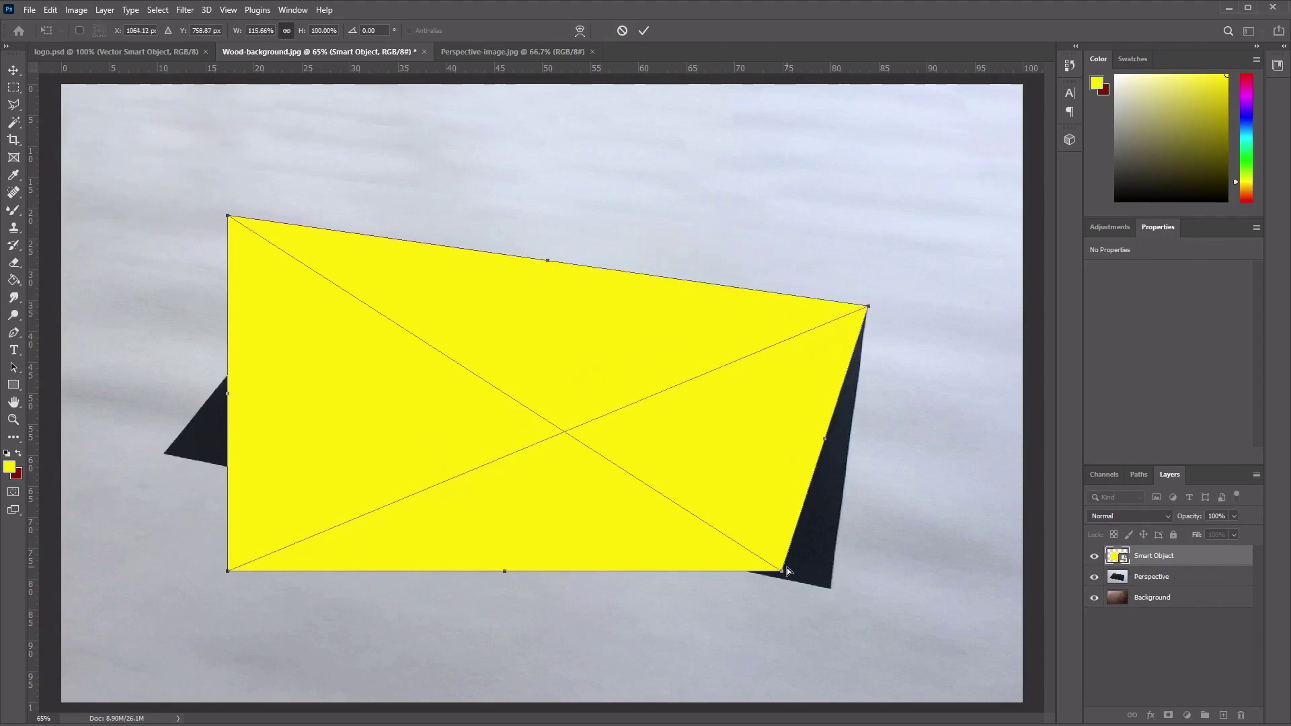
left_click_drag(785, 573, 831, 590)
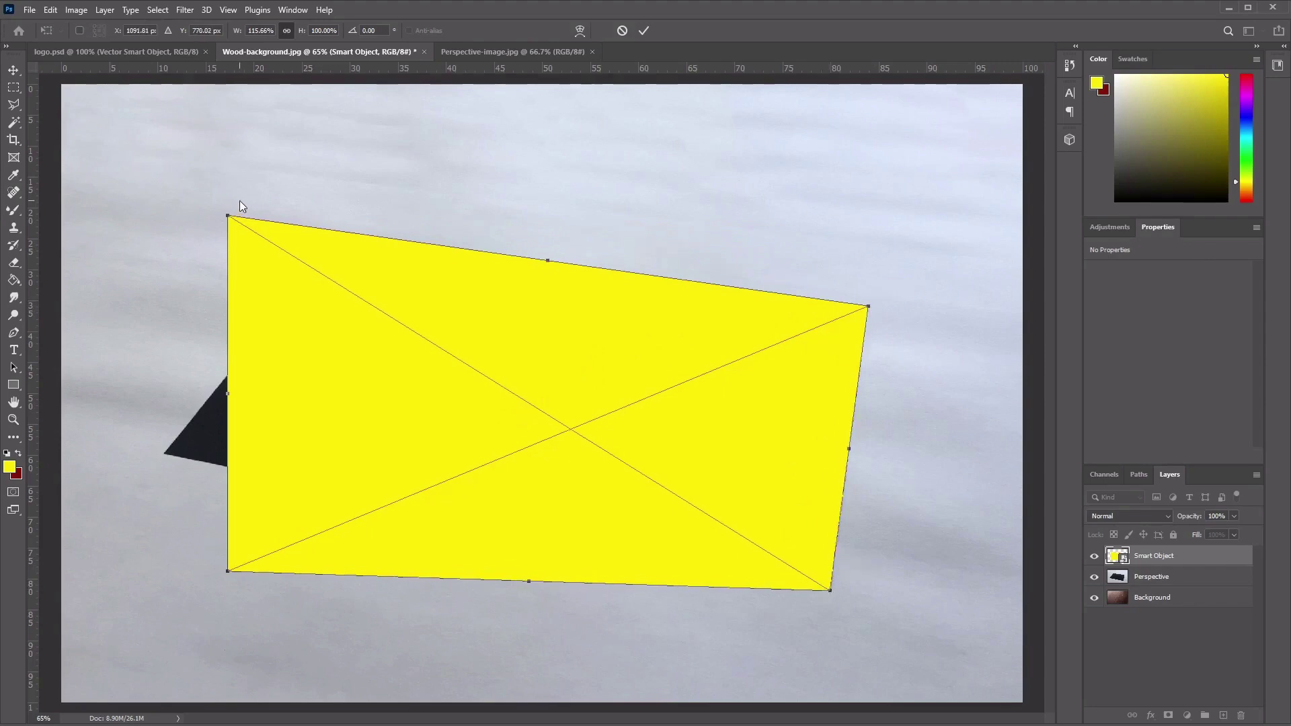
left_click_drag(228, 216, 341, 235)
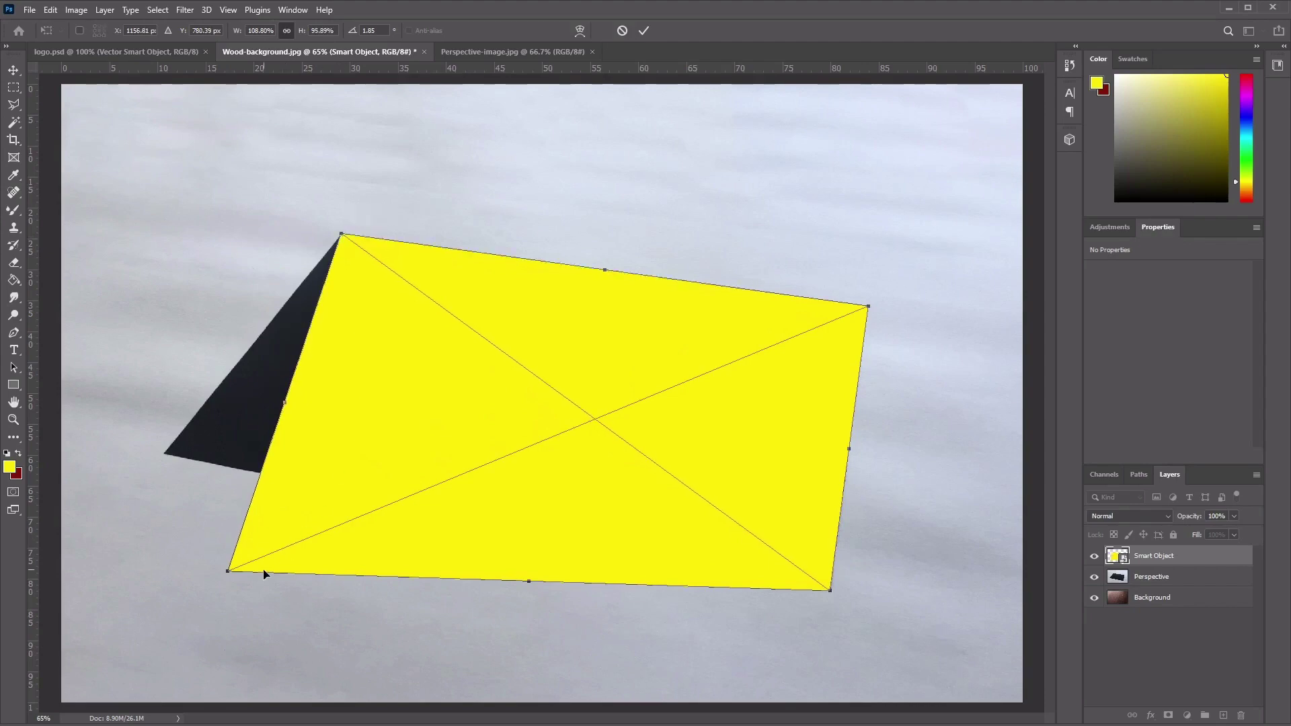
left_click_drag(228, 570, 164, 455)
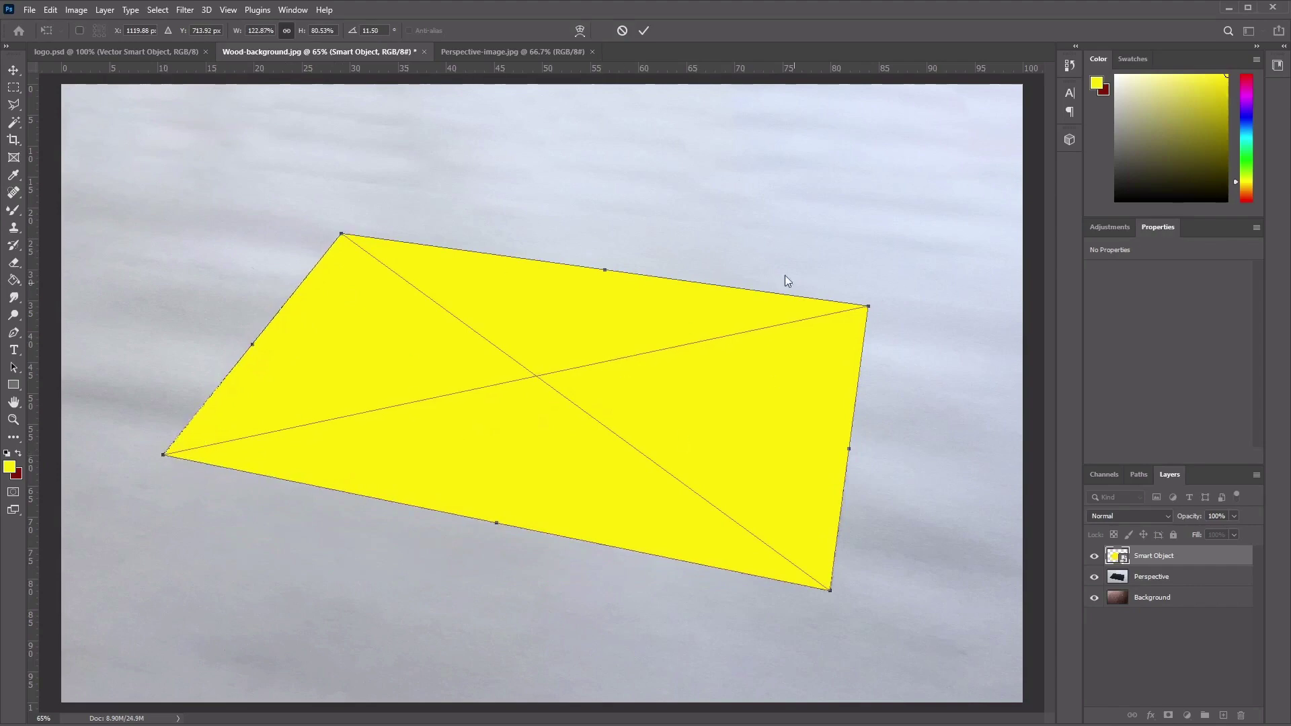
left_click(644, 31)
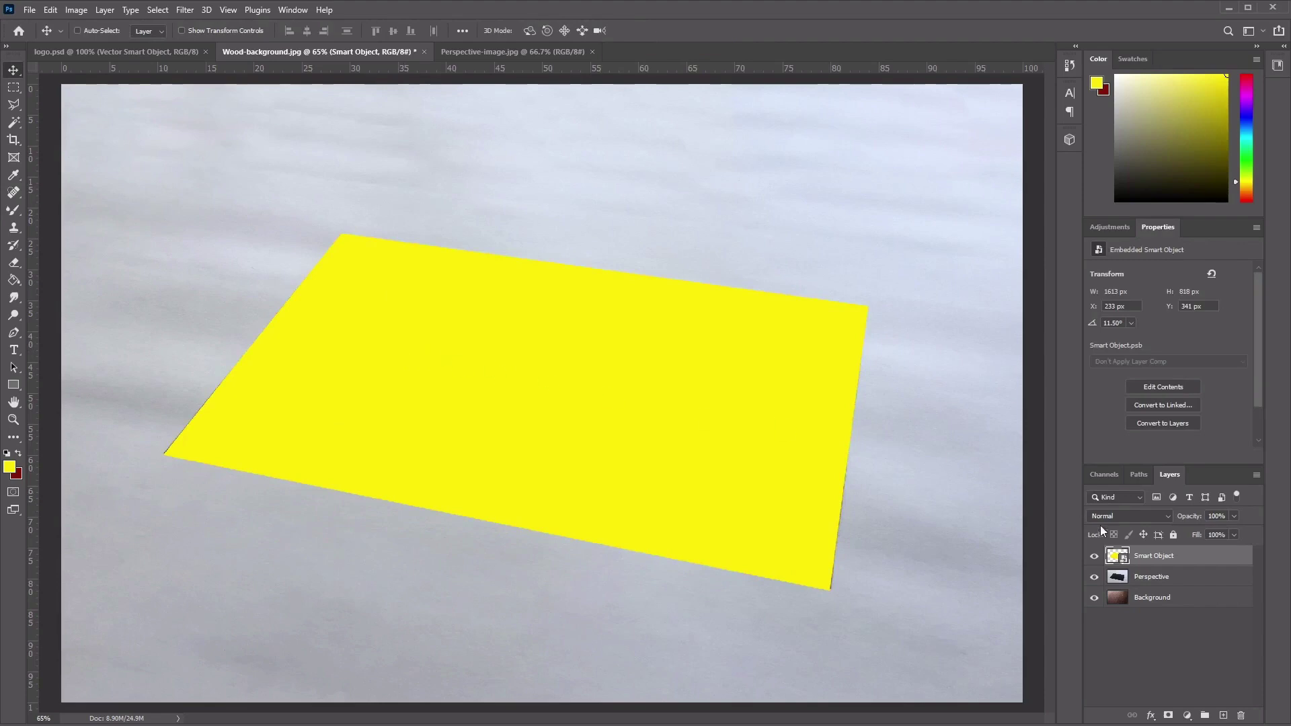
left_click(1155, 577)
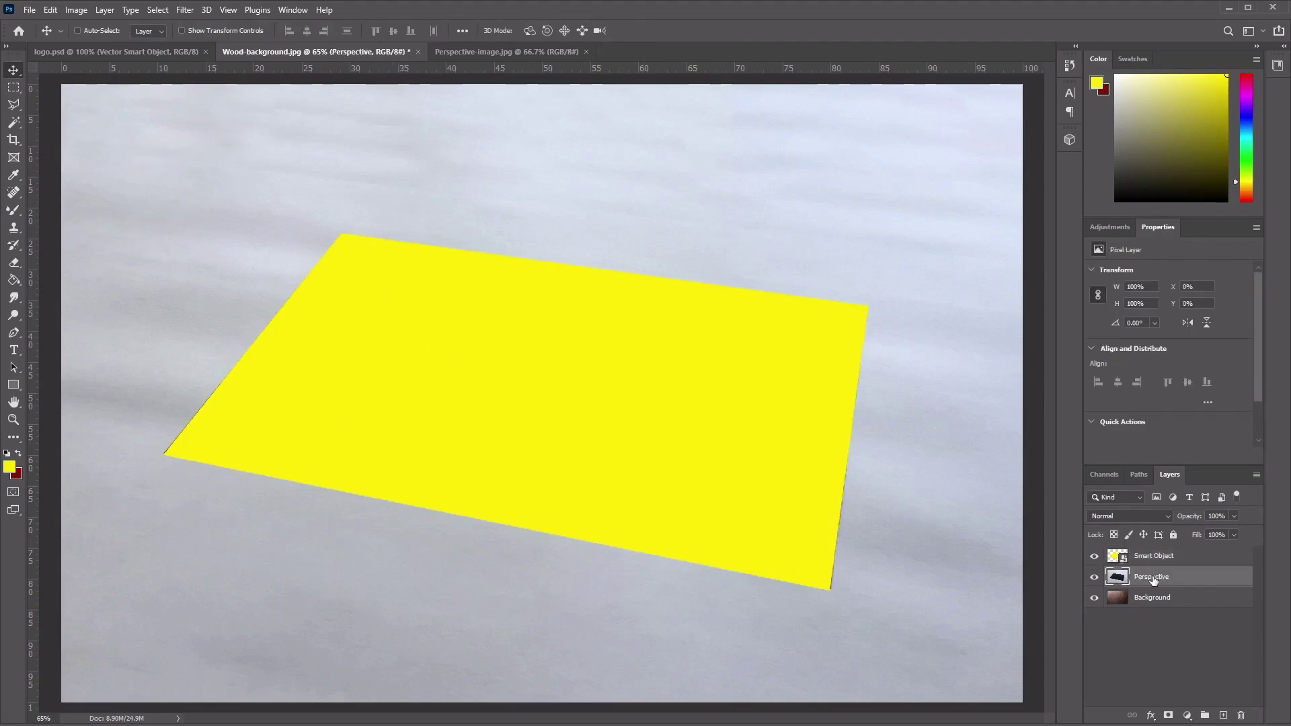
left_click(1095, 578)
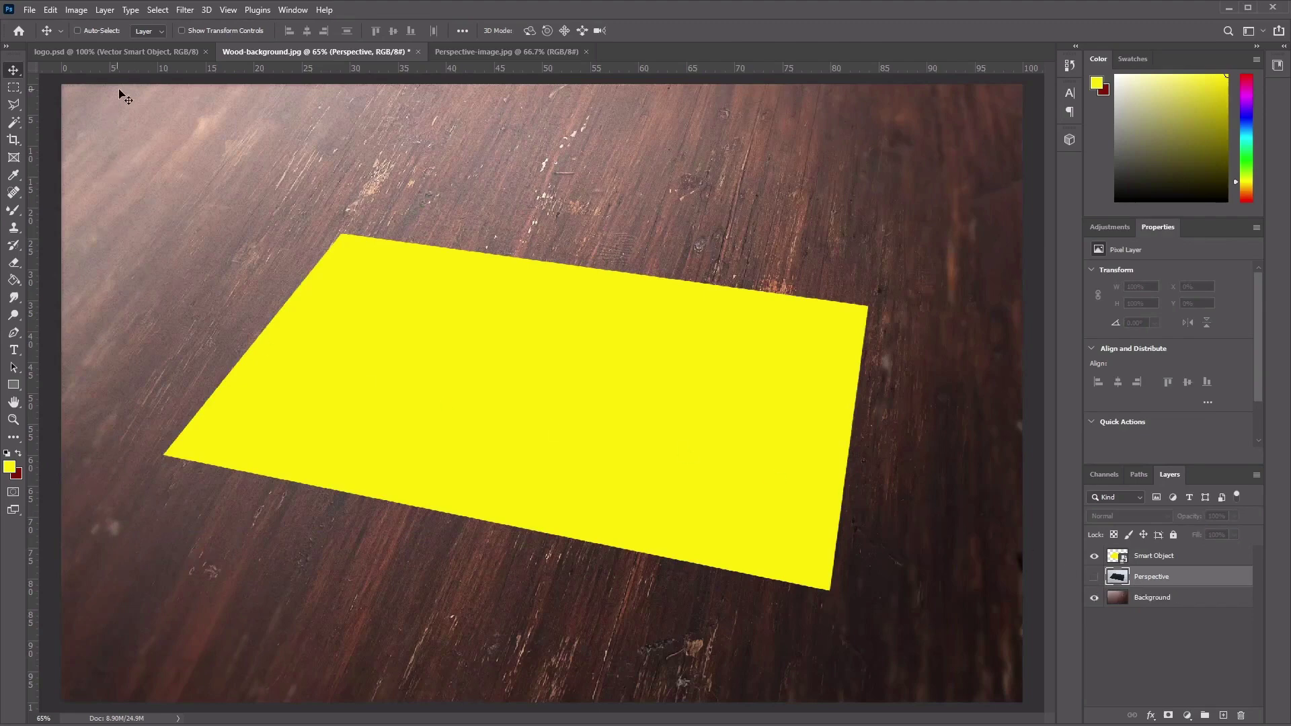
- In logo.psd, select the whole Vintage Knights logo with the Rectangular Marquee tool
left_click(133, 56)
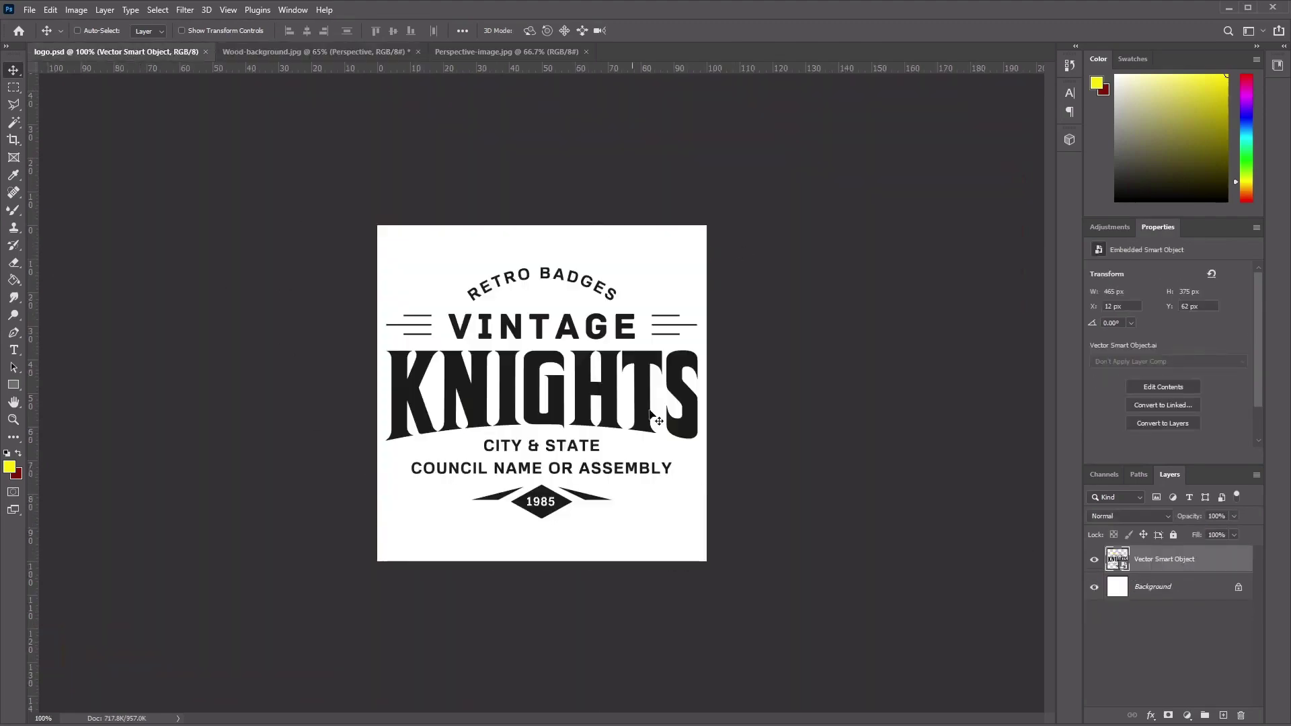
left_click(14, 88)
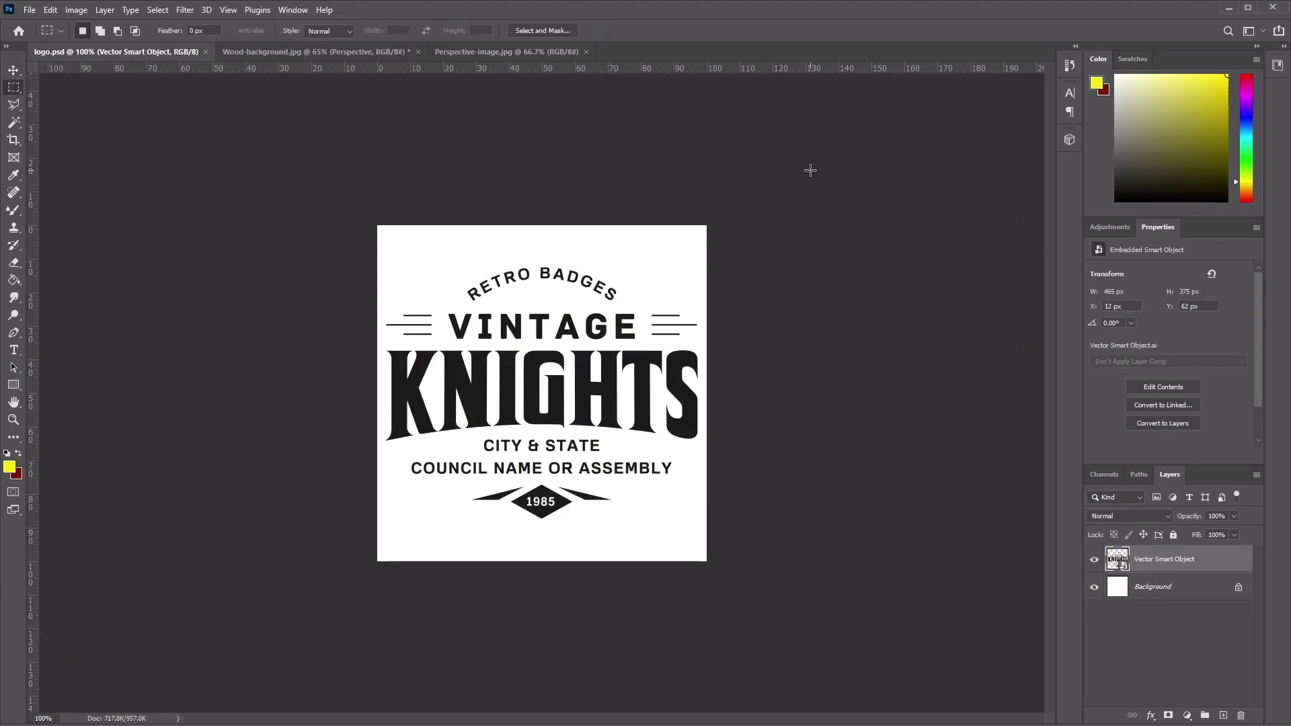
left_click_drag(837, 151, 417, 591)
- Return to Wood-background.jpg and open the contents of the Smart Object layer for editing
left_click(310, 54)
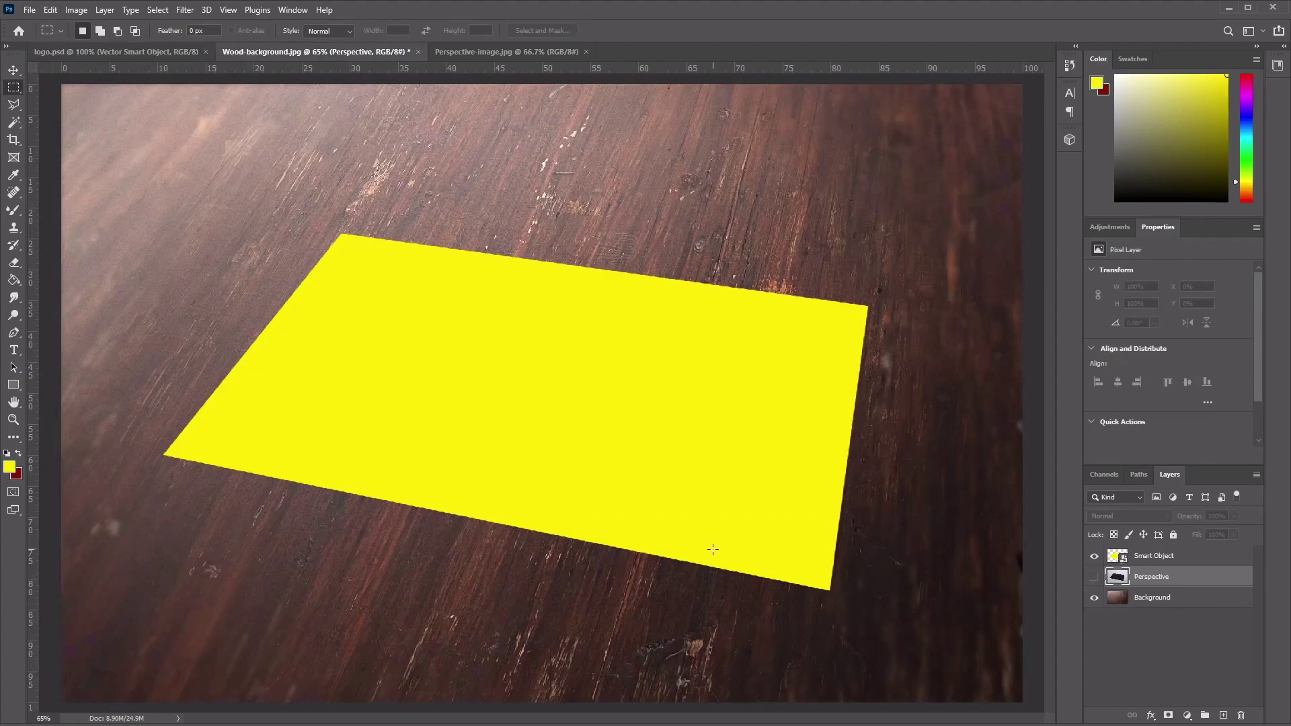
left_click(1153, 560)
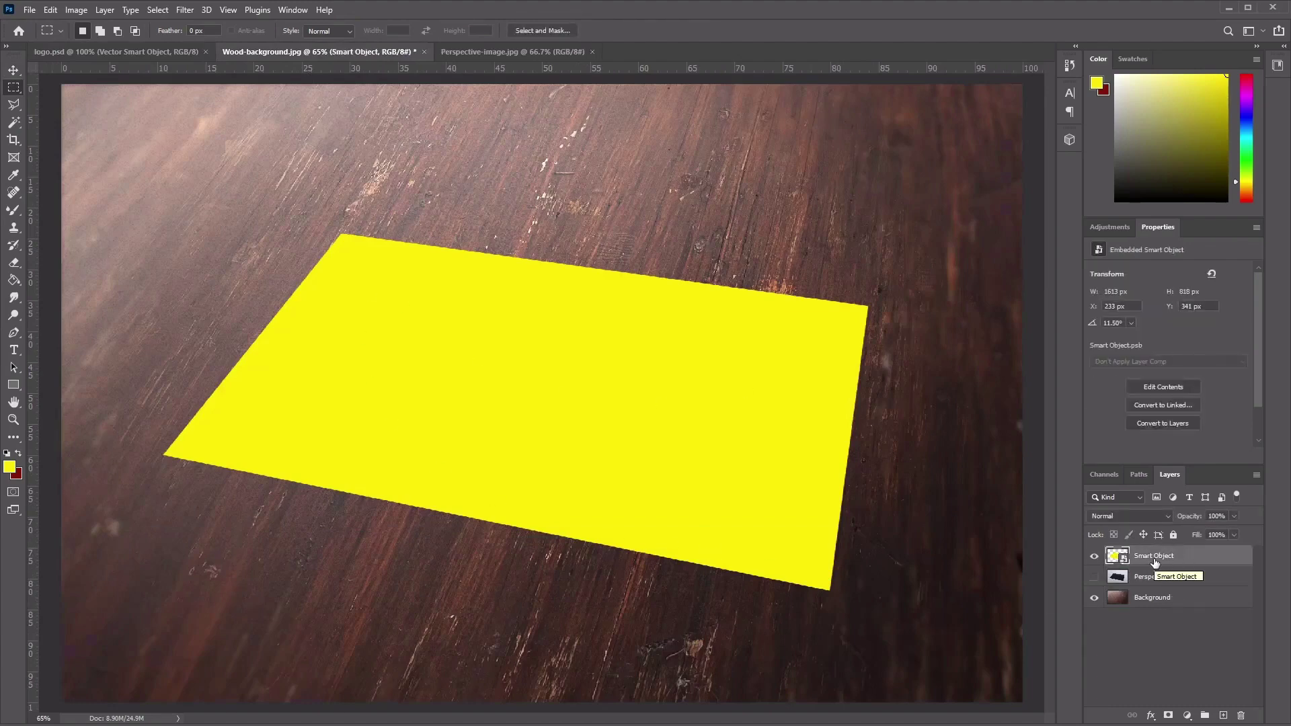
double_click(1155, 557)
double_click(1116, 555)
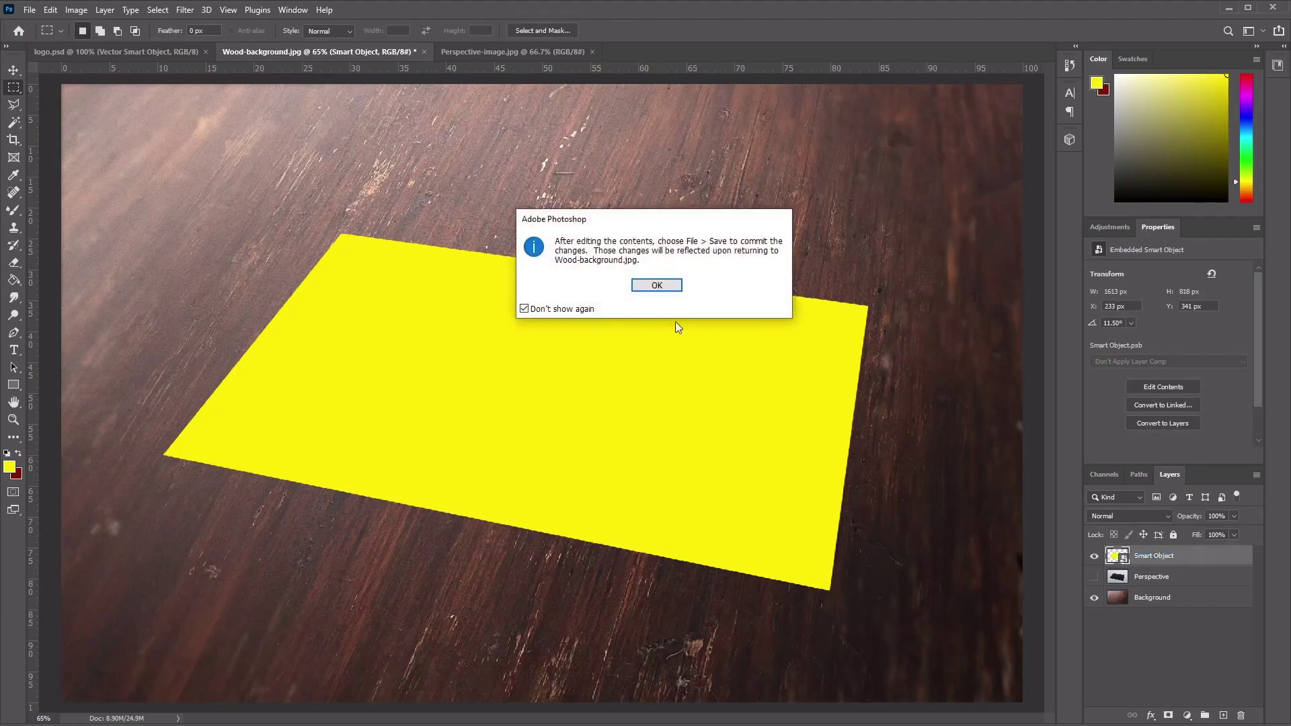
left_click(647, 286)
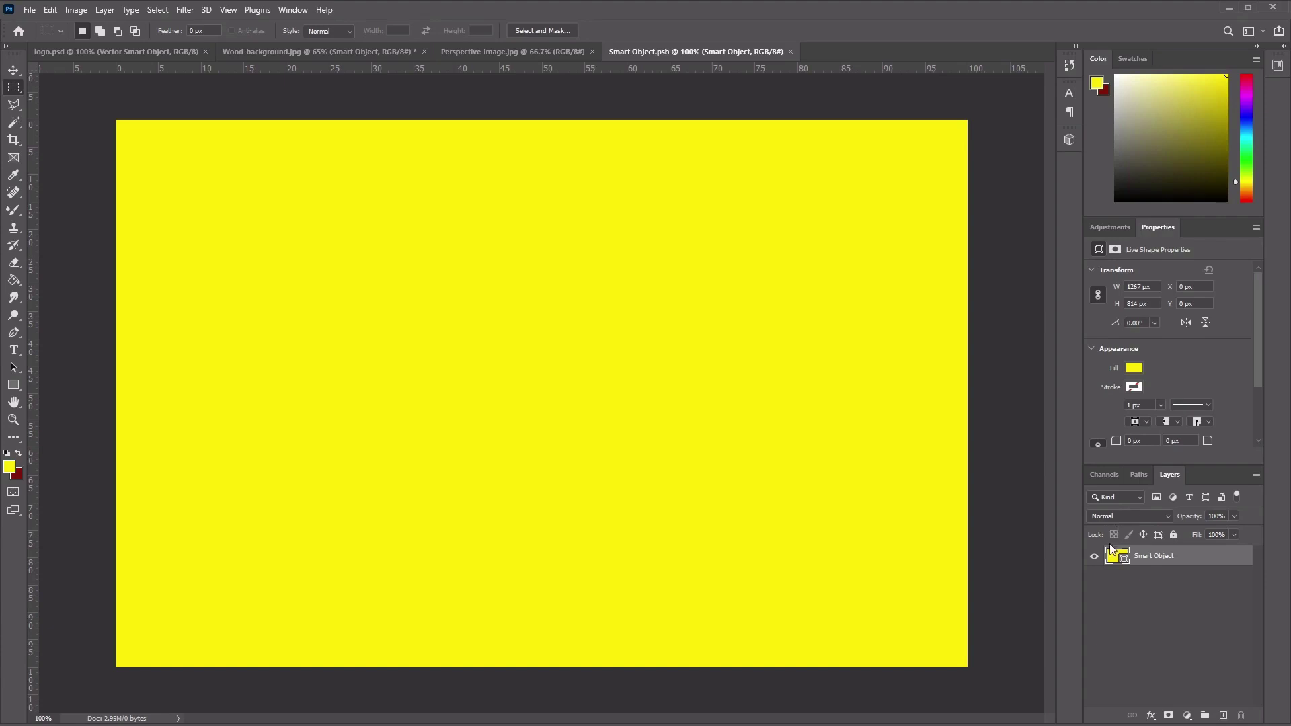
- Hide the yellow Smart Object layer in Smart Object.psb and paste the copied Vintage Knights logo onto the canvas
left_click(1147, 600)
left_click(1141, 561)
left_click(1096, 561)
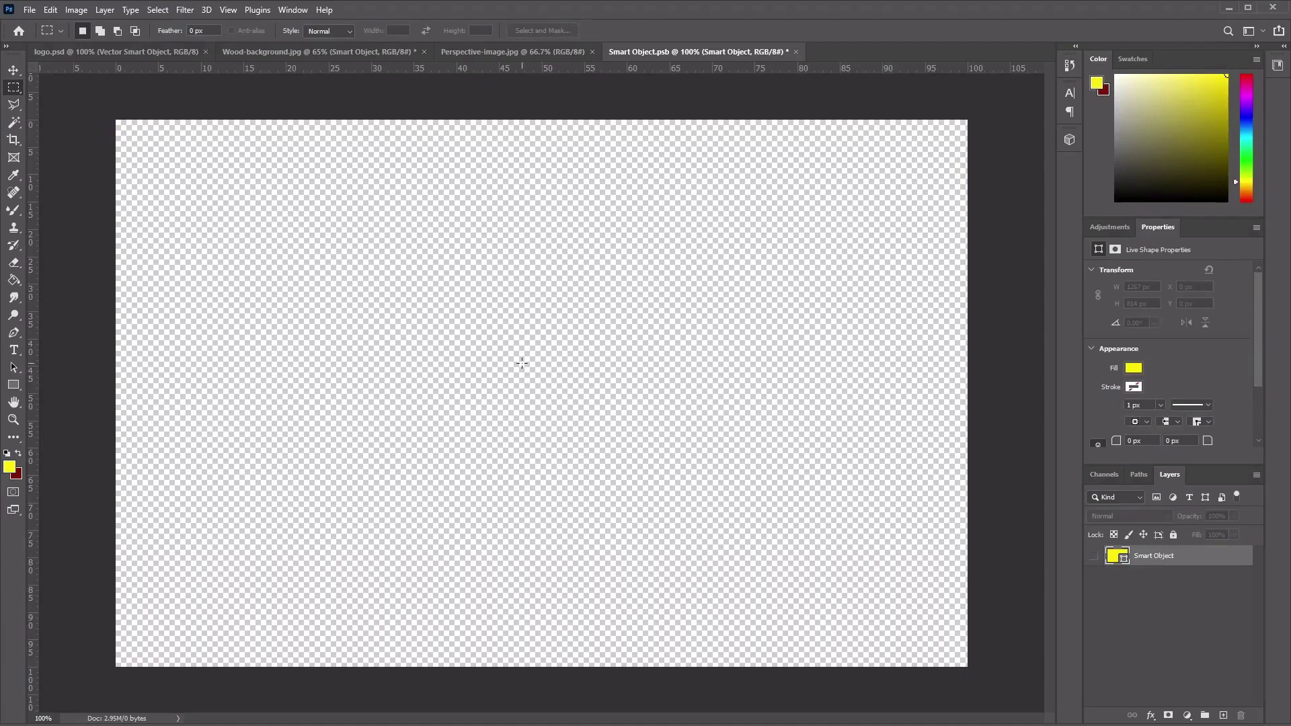
key("ctrl+v")
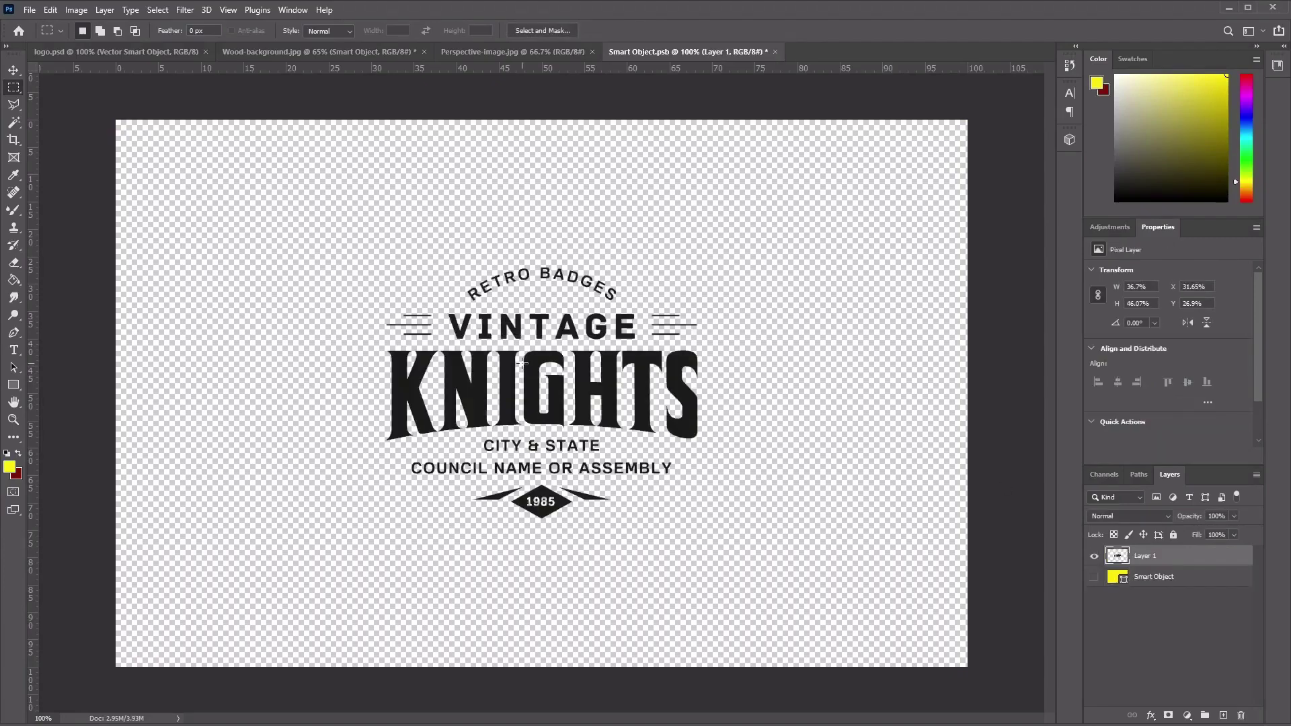
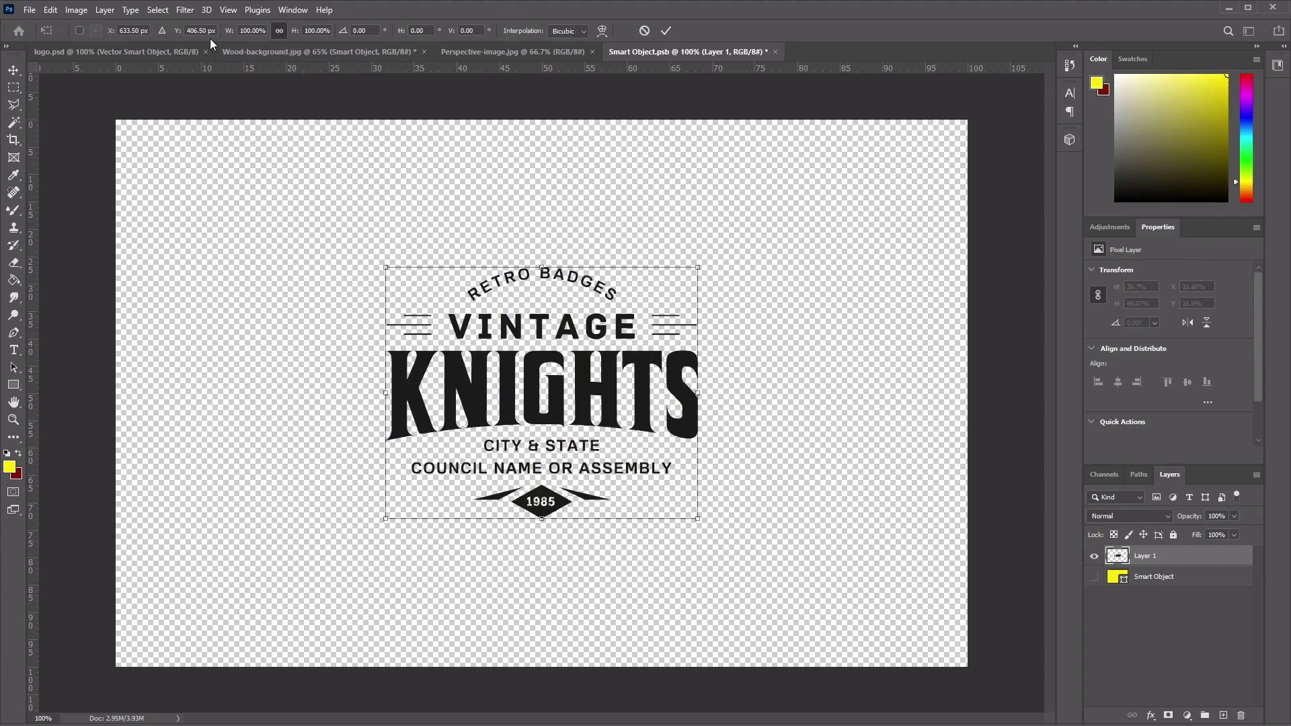
- Set the transform position of the pasted logo to X 633.5 px and Y 406.5 px
left_click(145, 30)
type("6")
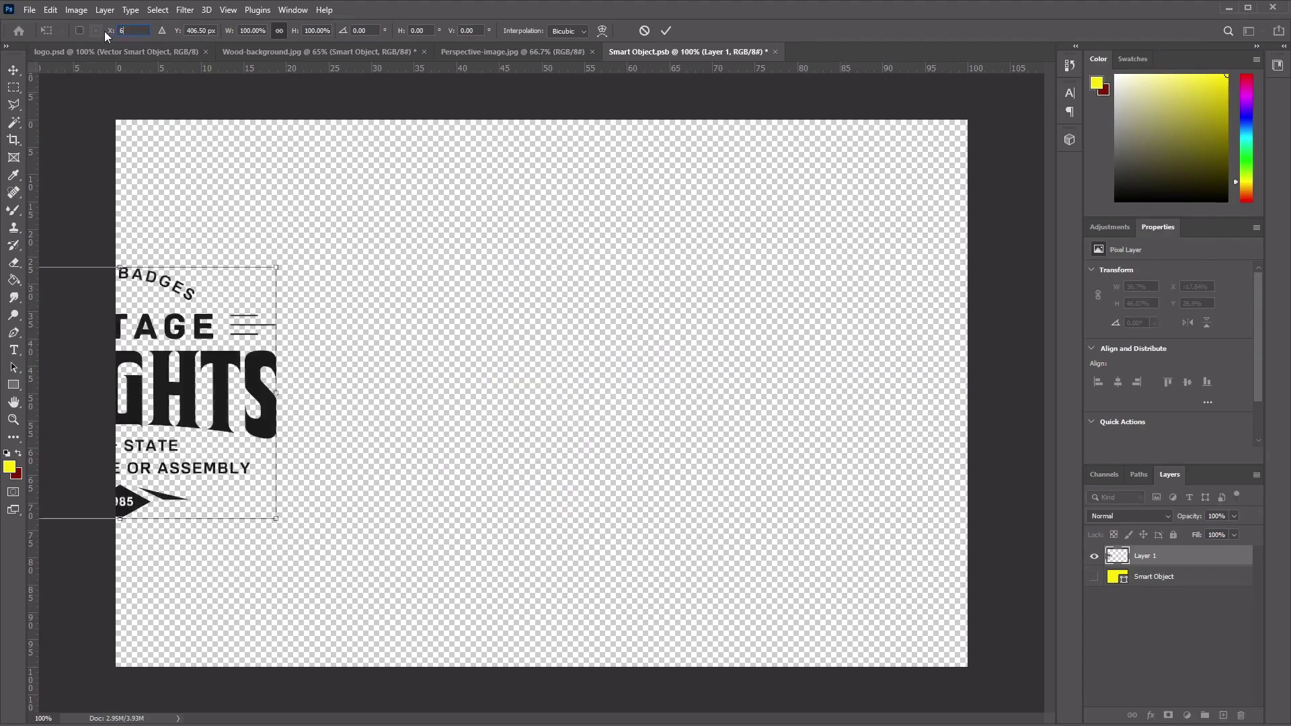
type("33.5")
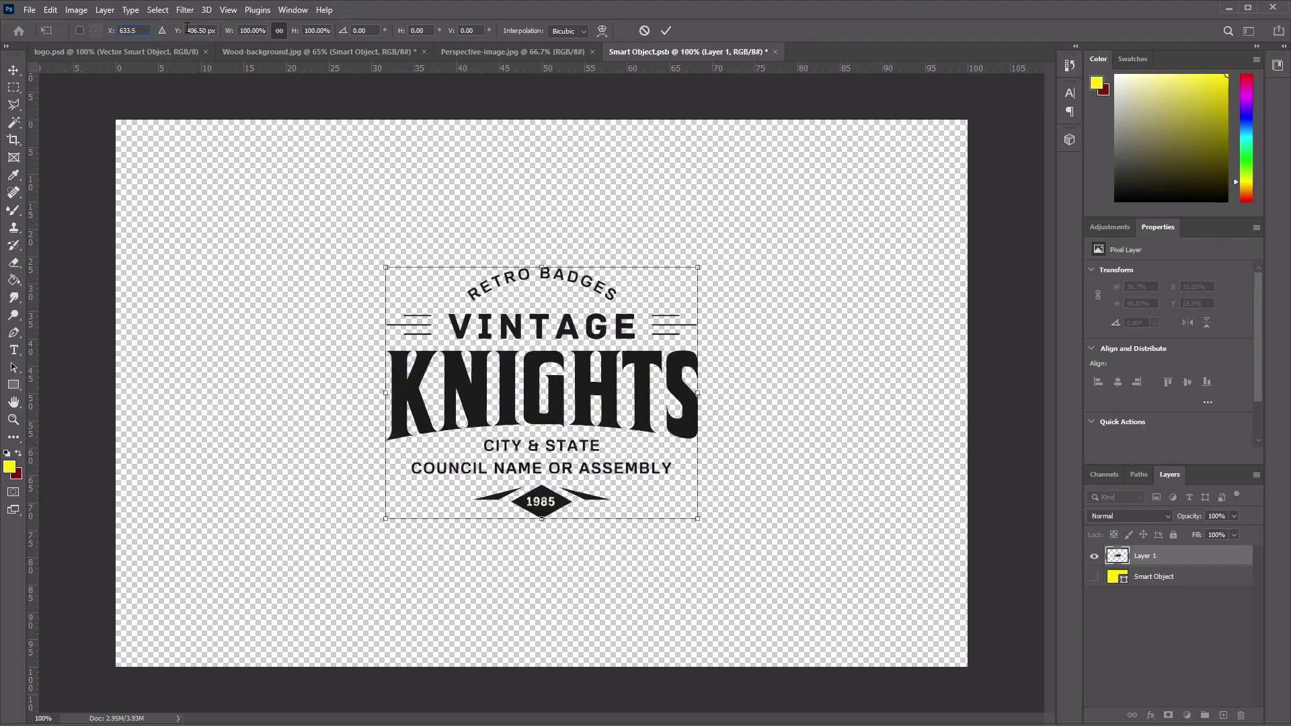
key("Tab")
type("40")
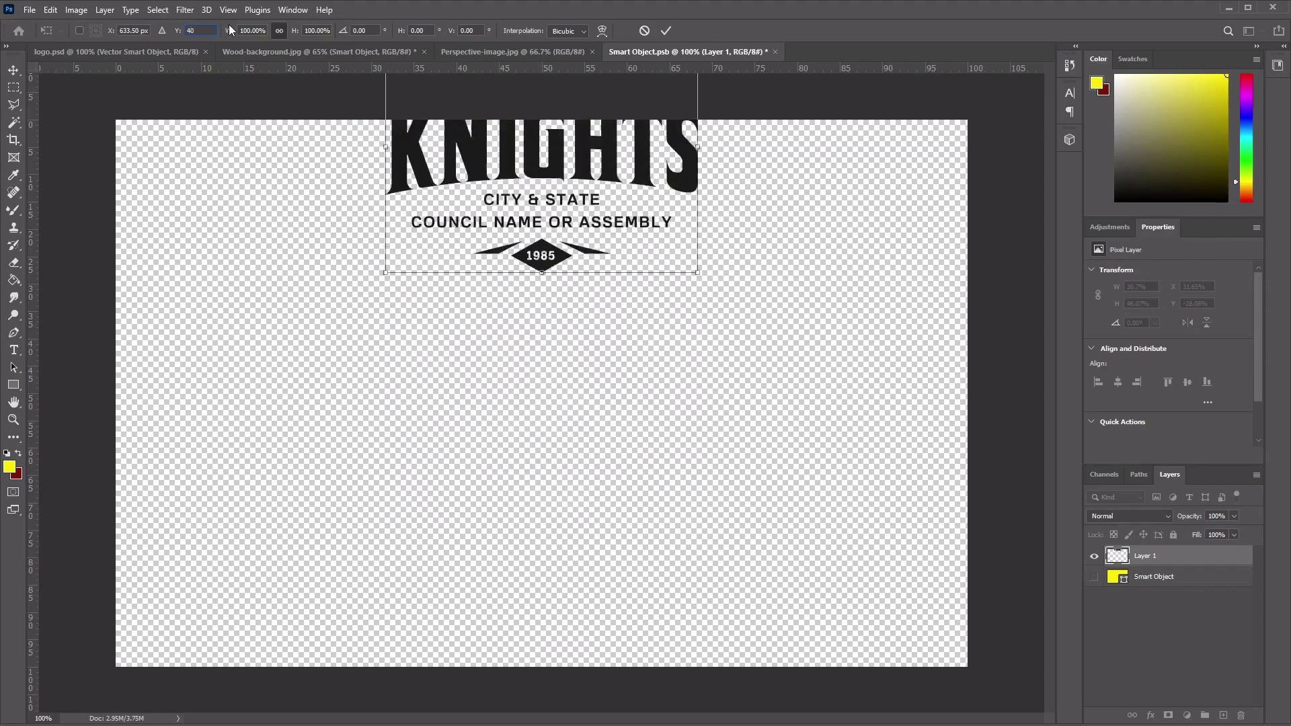
type("6.5")
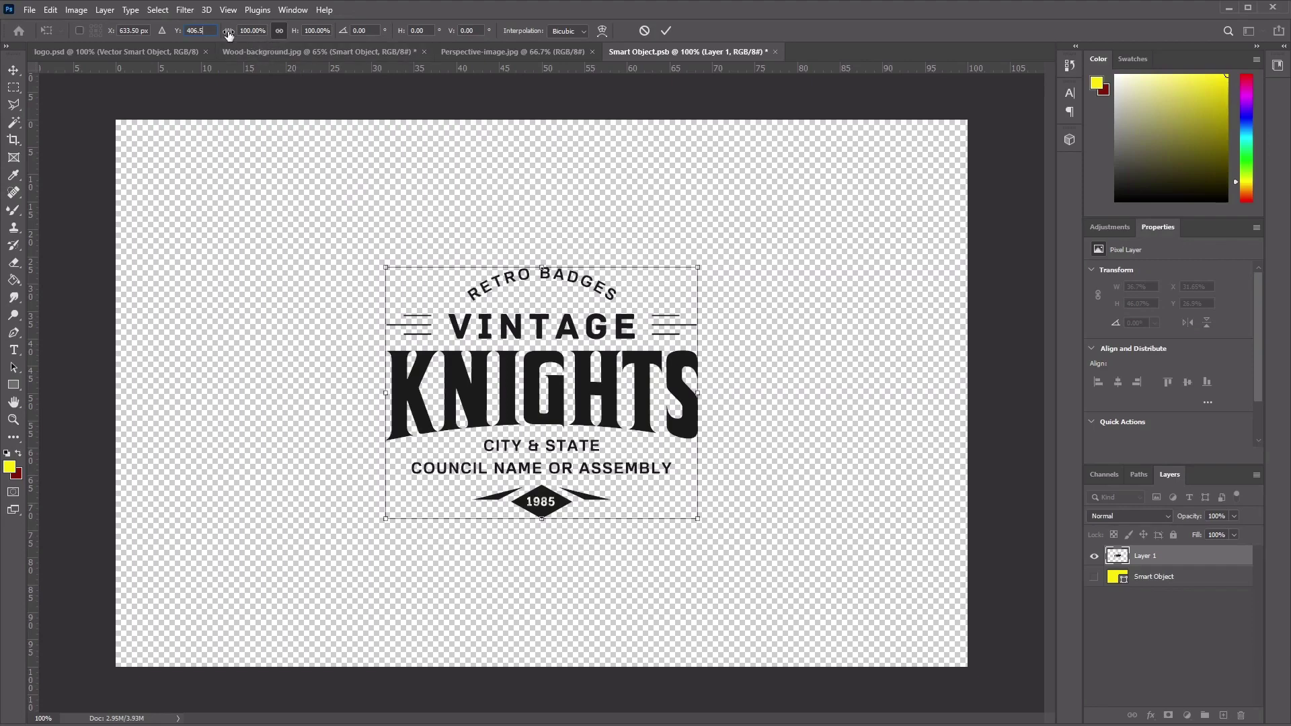
- Scale the logo proportionally to 152%, shift its vertical position to 422.5 px, and apply the transform
left_click_drag(228, 35, 256, 38)
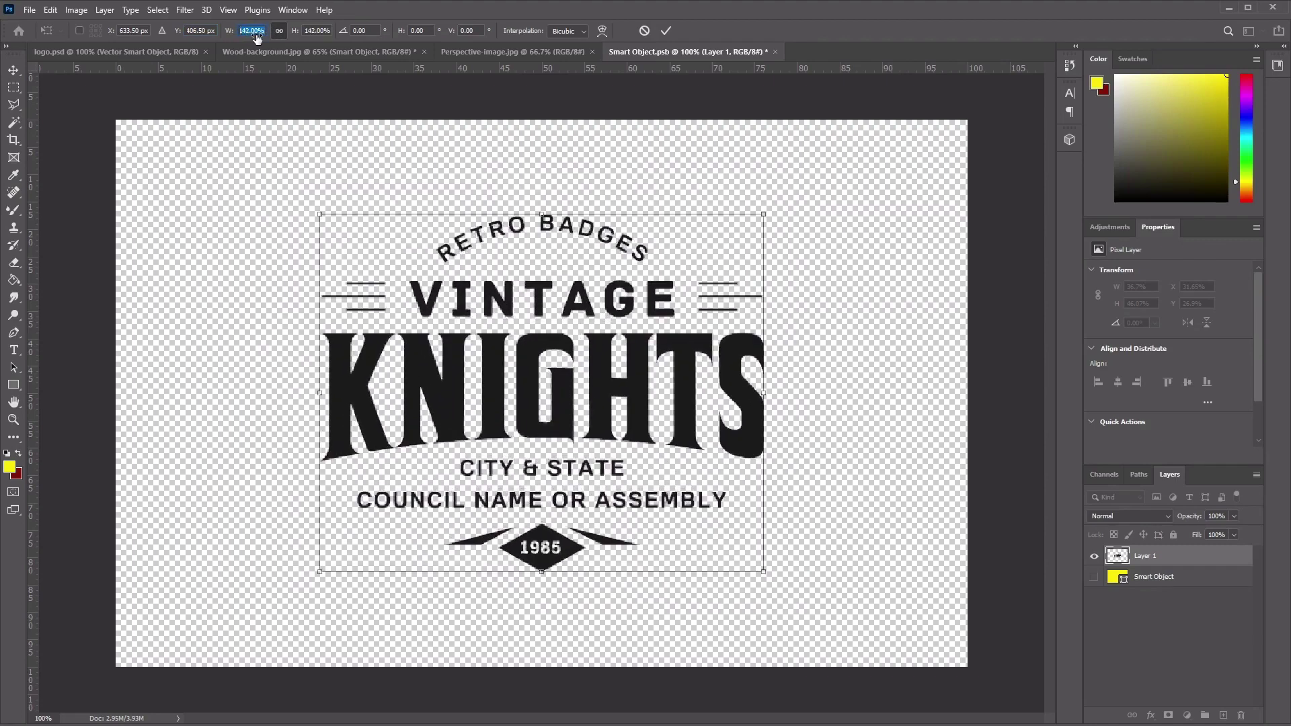
key("shift+Tab")
left_click_drag(179, 34, 235, 34)
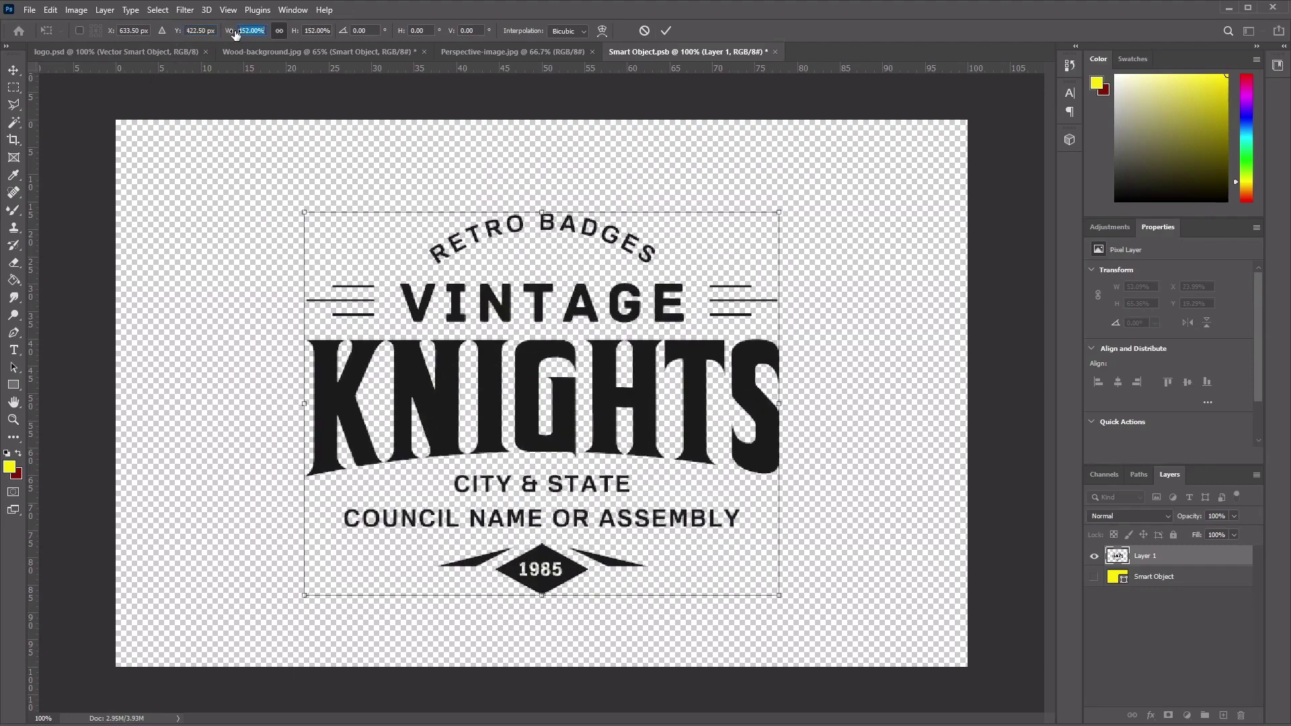
left_click(666, 31)
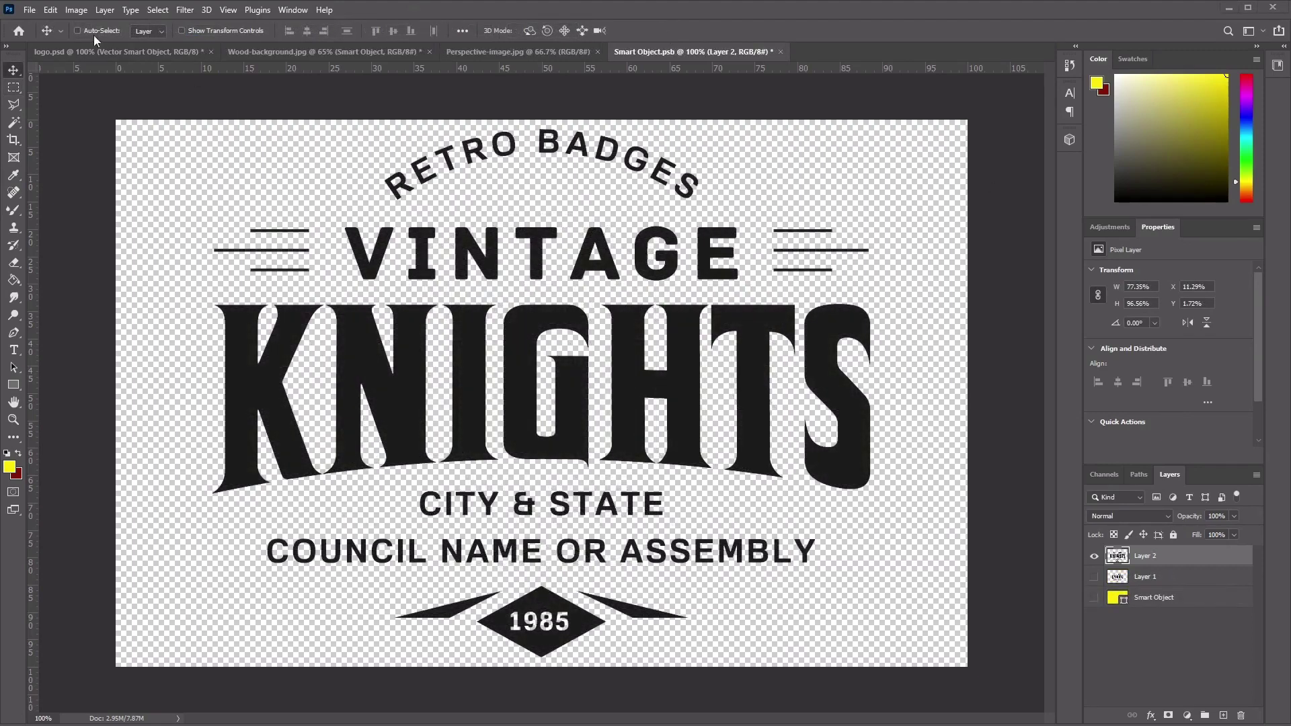
- Save and close Smart Object.psb, returning to Wood-background.jpg
left_click(30, 11)
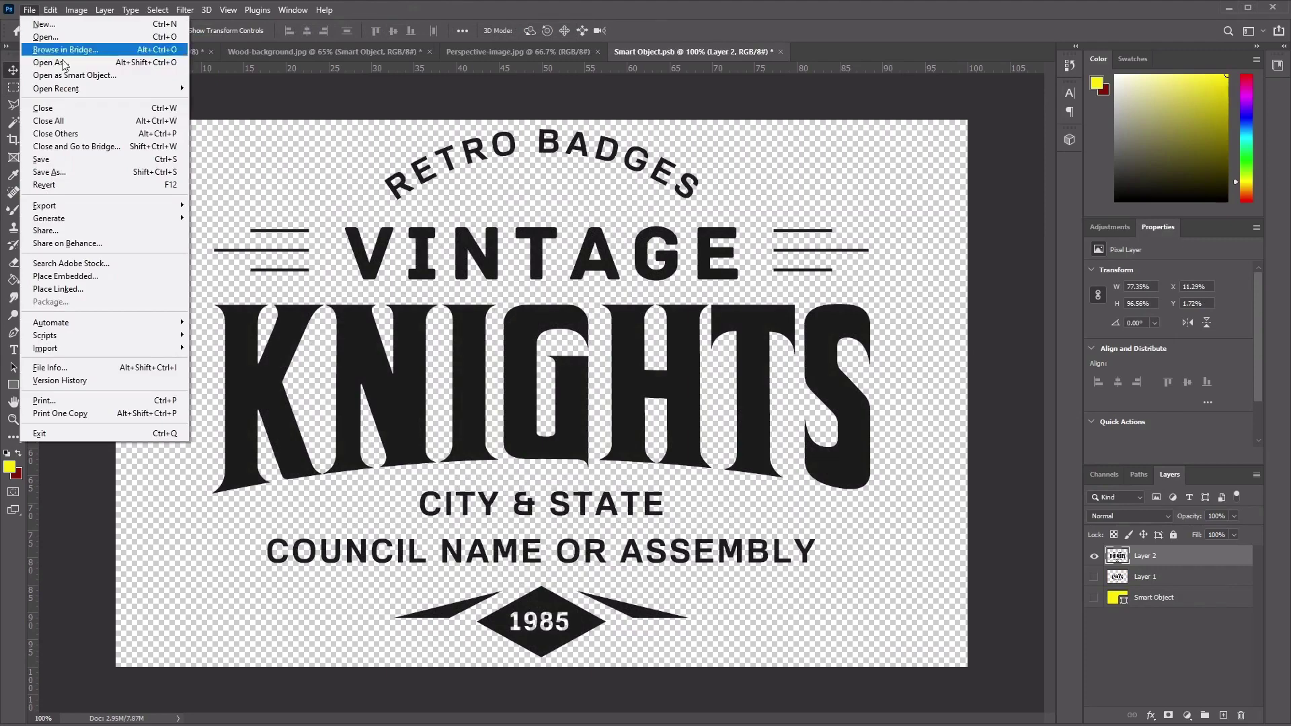
left_click(117, 166)
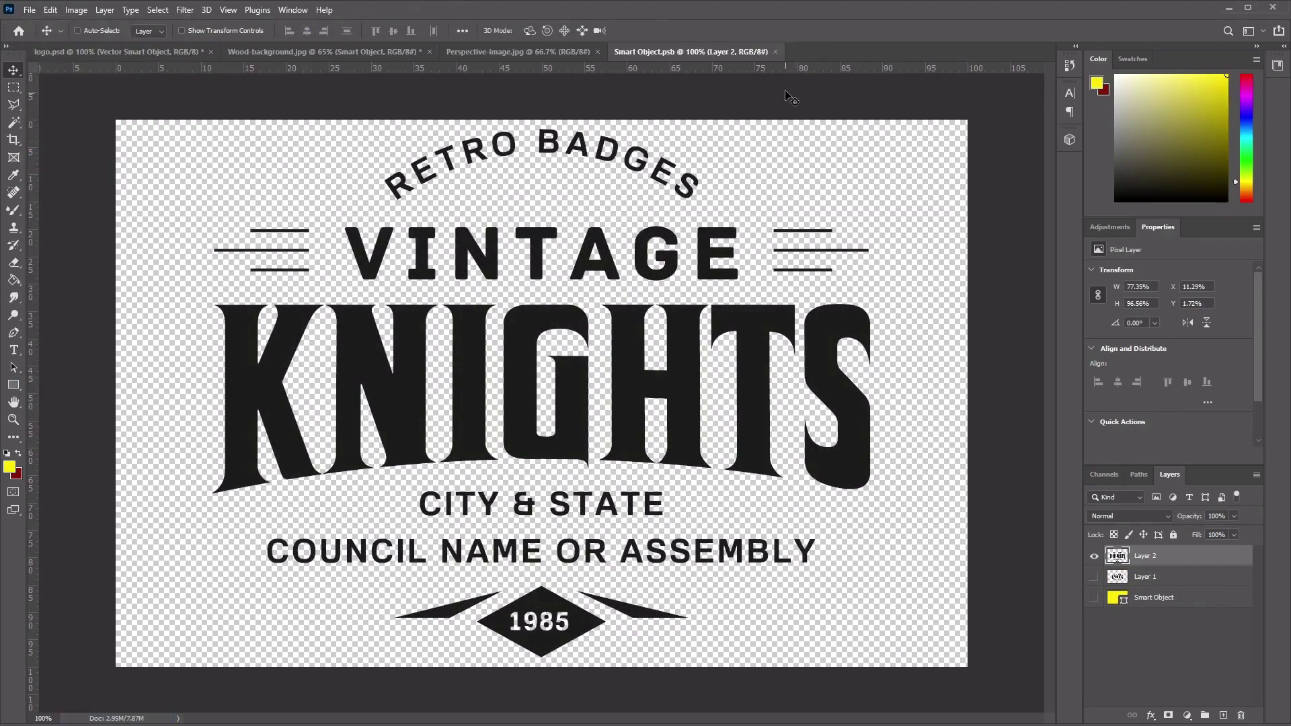
left_click(775, 51)
left_click(273, 51)
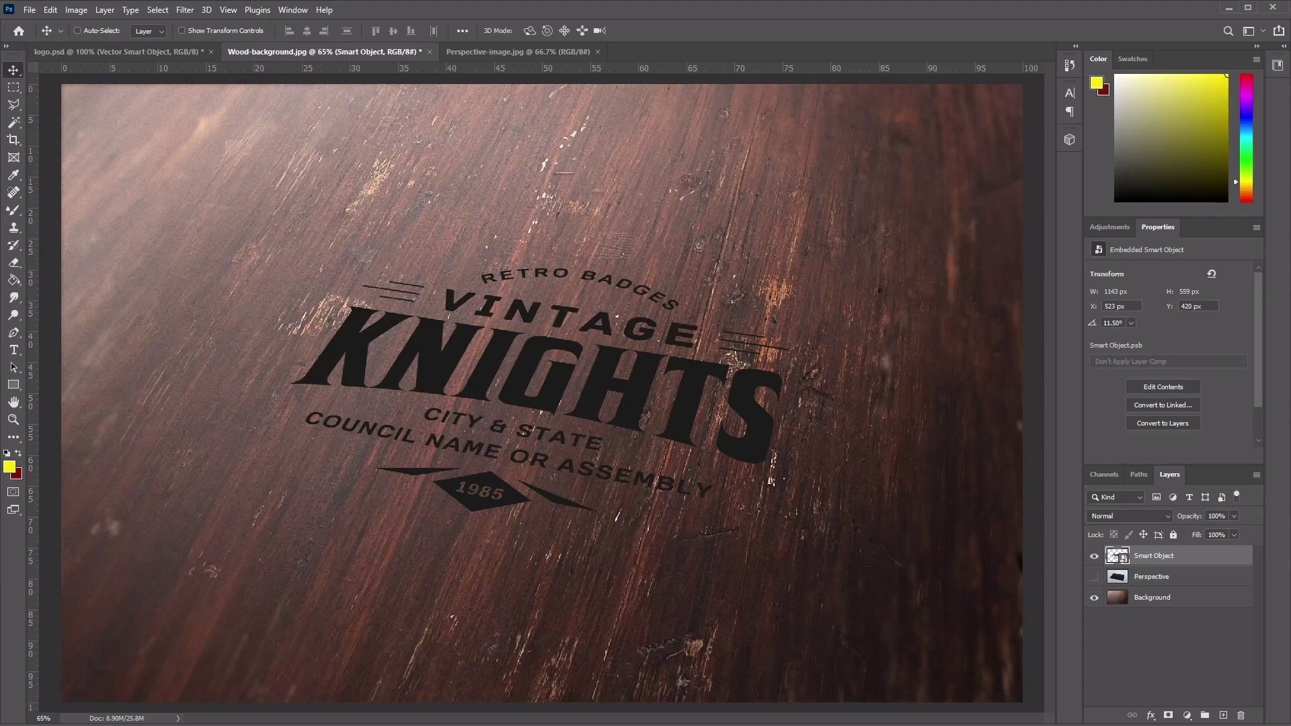
- Reduce the Smart Object layer's fill to 0%
left_click(1234, 535)
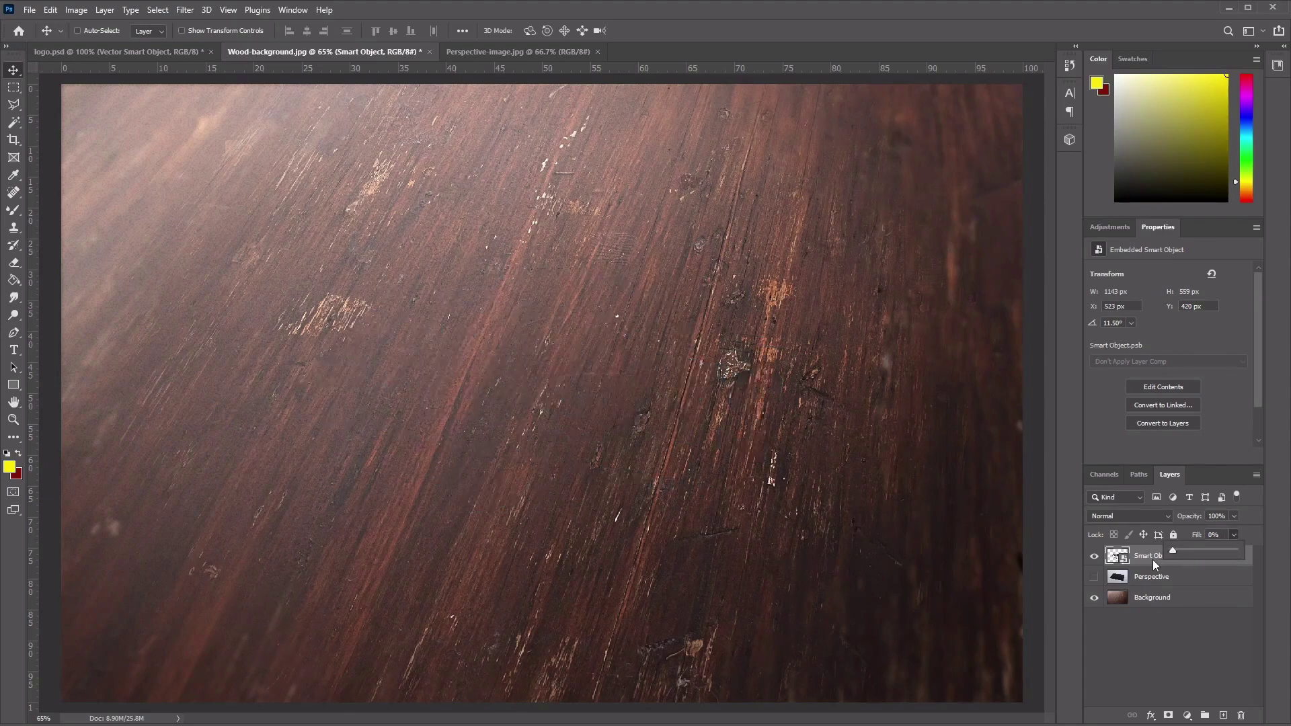
left_click(1151, 635)
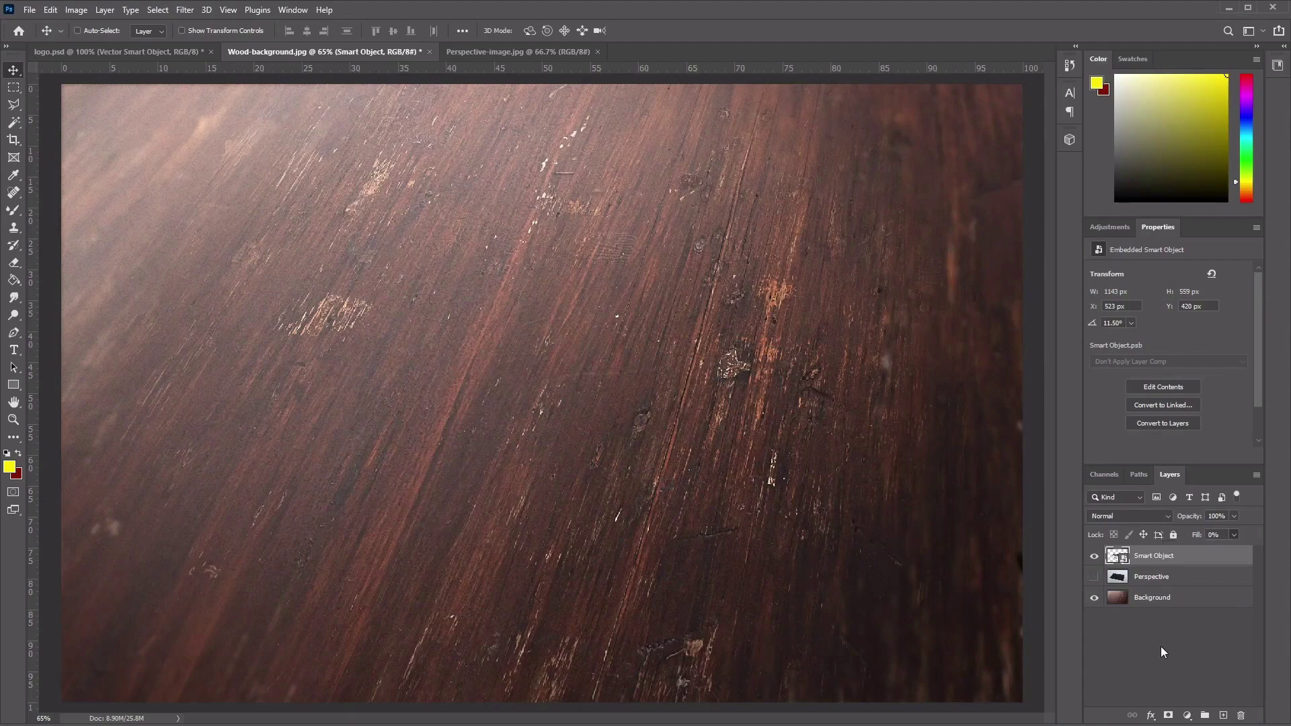
left_click(1161, 647)
- Duplicate the Smart Object layer five times
left_click(1170, 557)
left_click(101, 10)
mouse_move(107, 26)
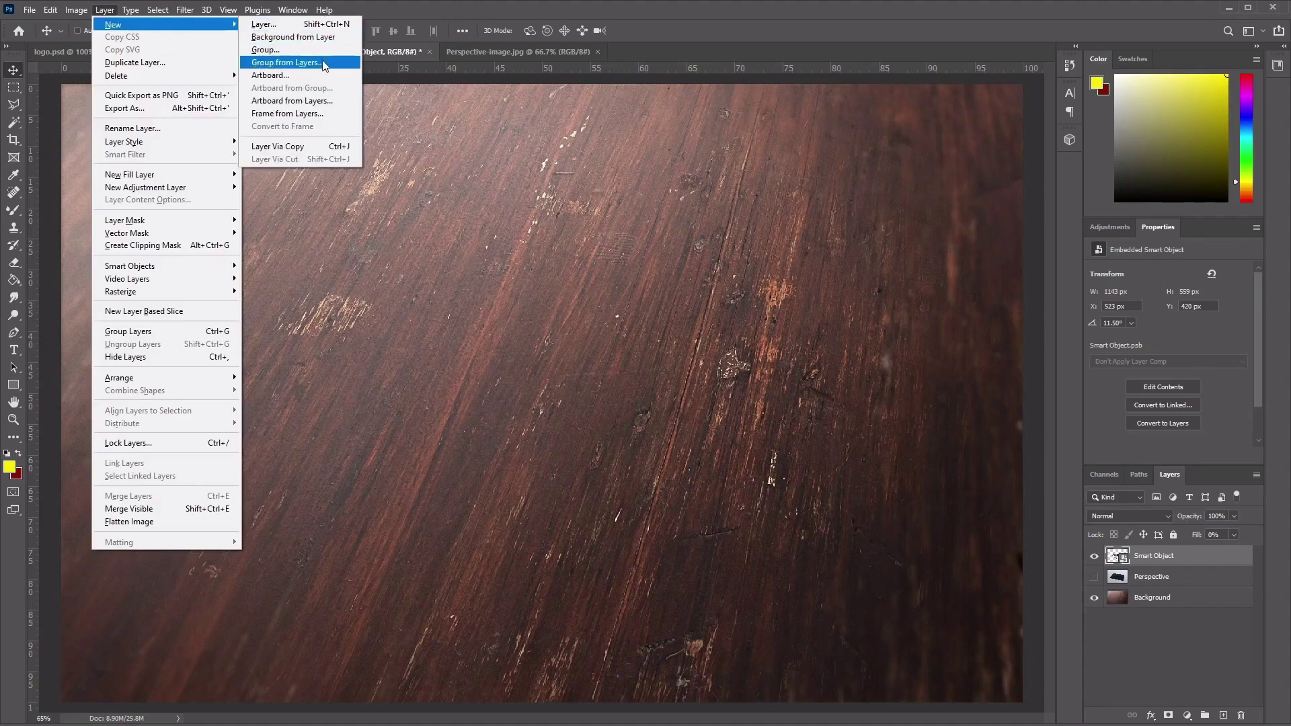
left_click(346, 148)
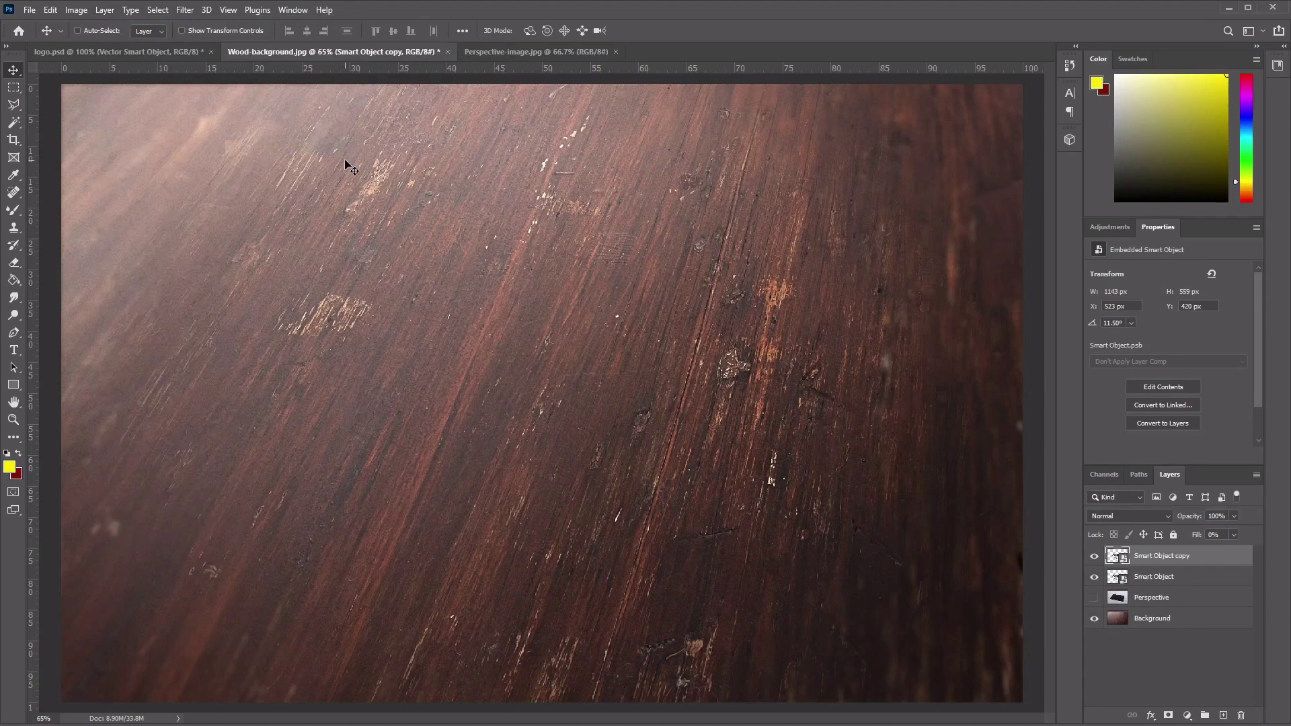
key("ctrl+j")
key("ctrl+j")
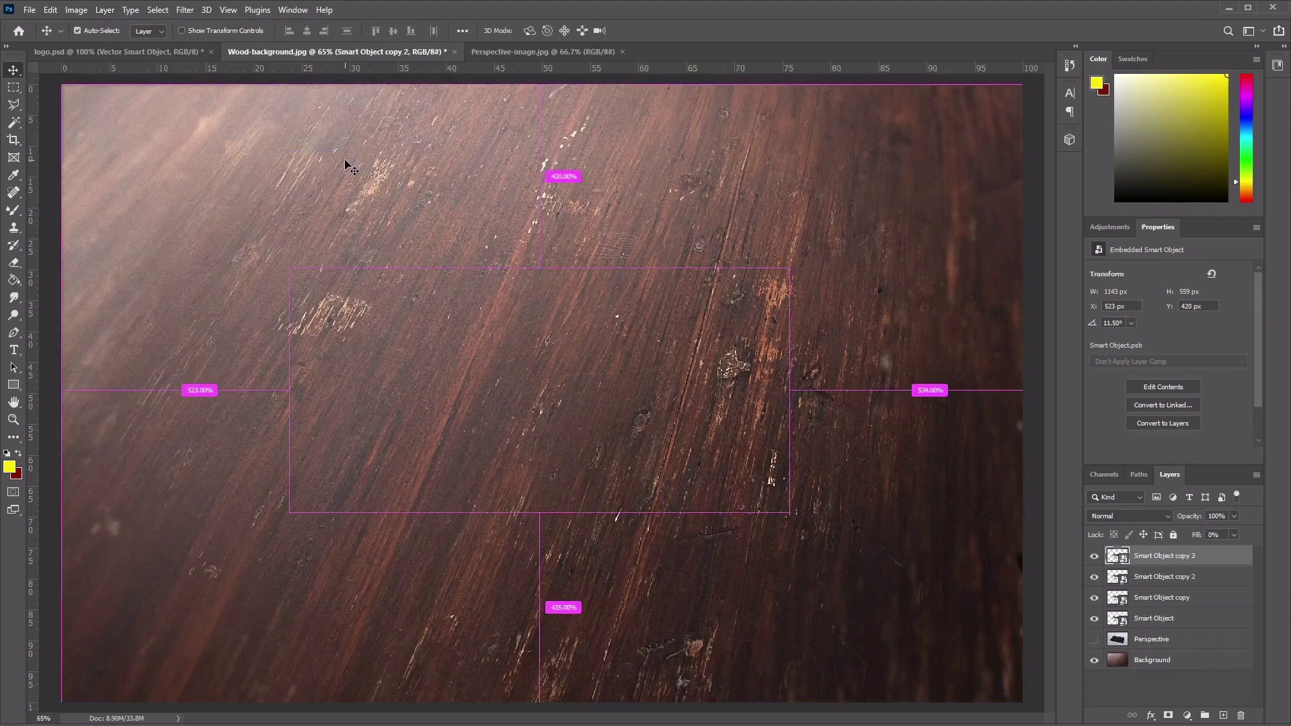
key("ctrl+j")
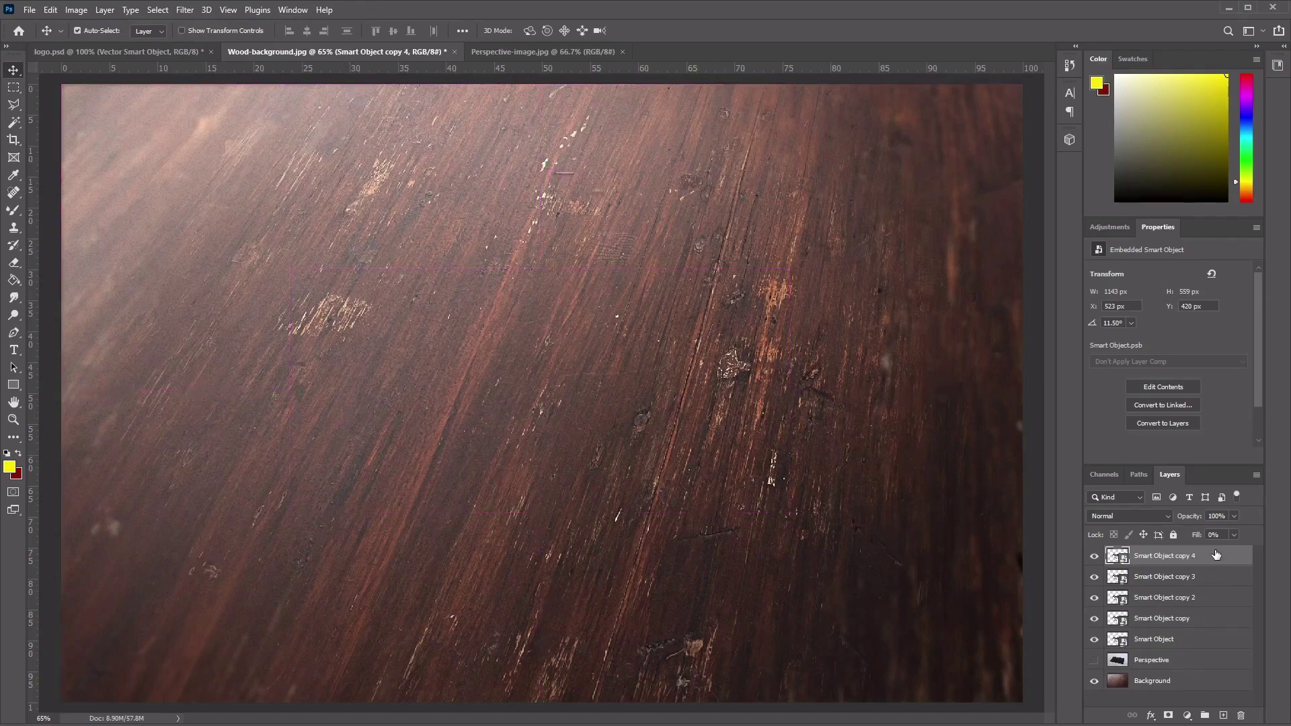
key("ctrl+j")
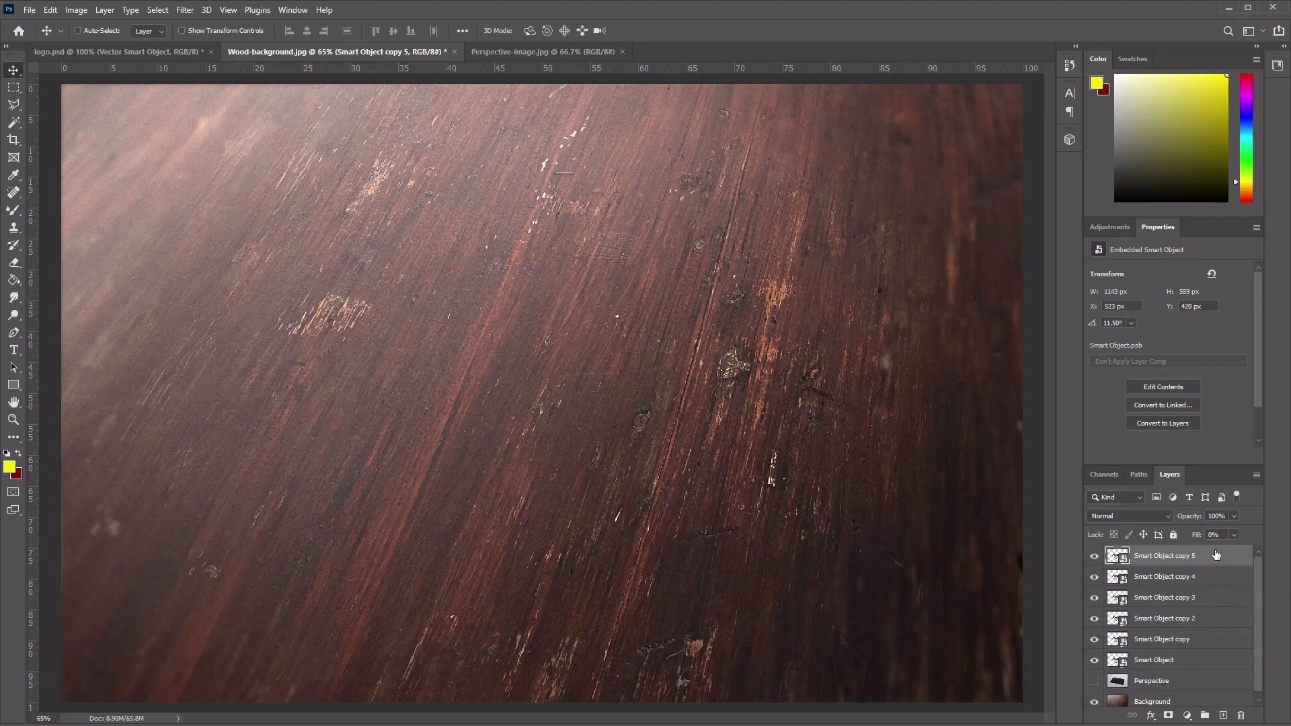
- Group the five Smart Object copies and name the group Effects
left_click(1198, 642)
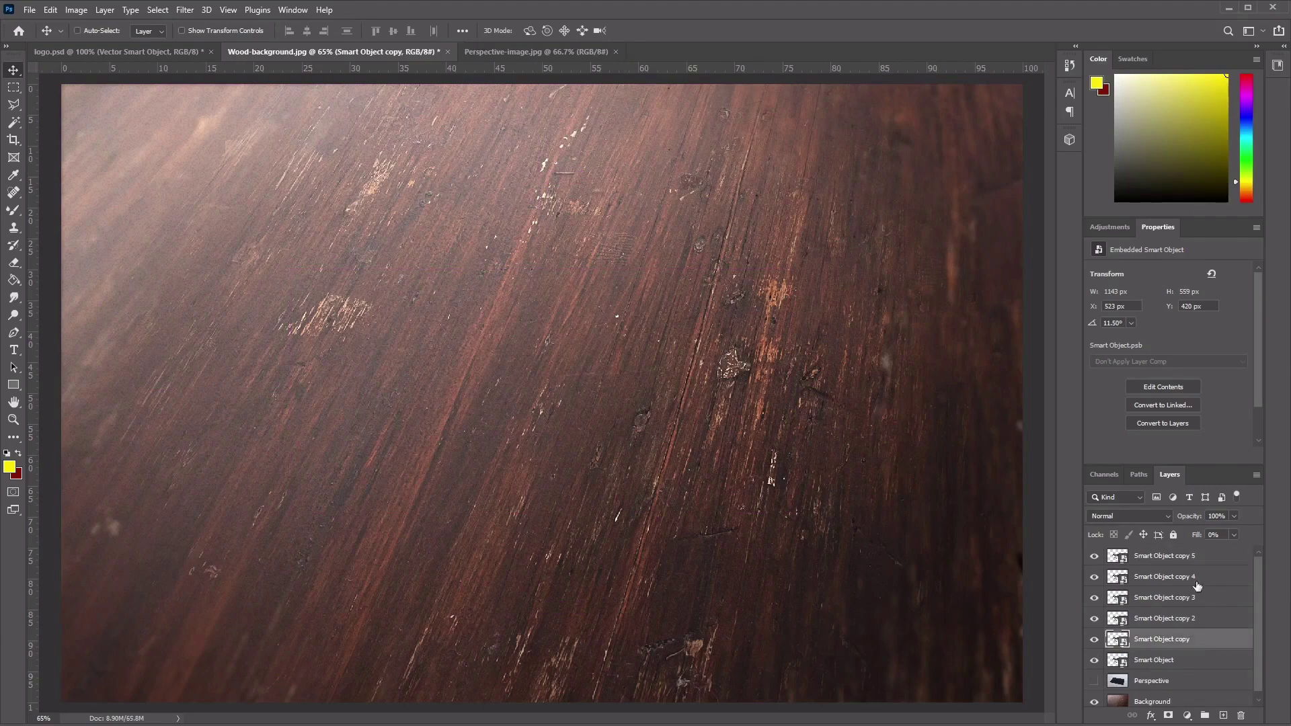
left_click(1201, 562, "shift")
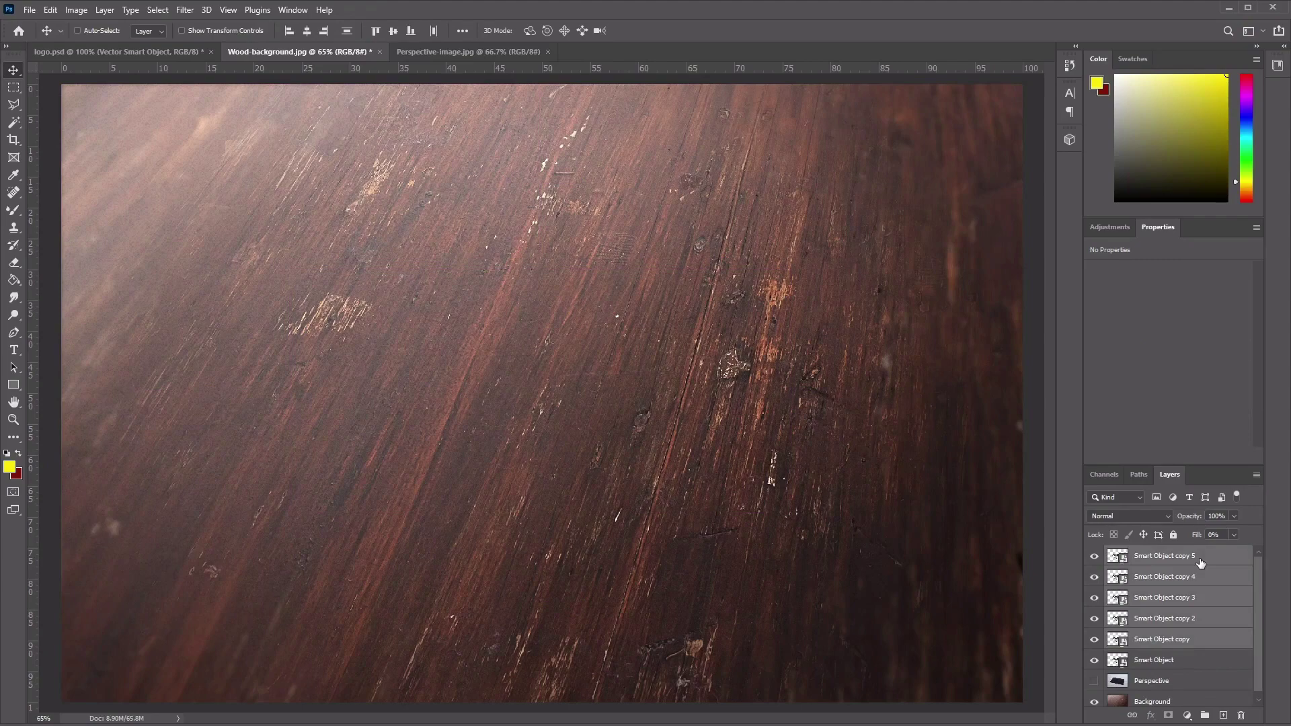
left_click(1206, 717)
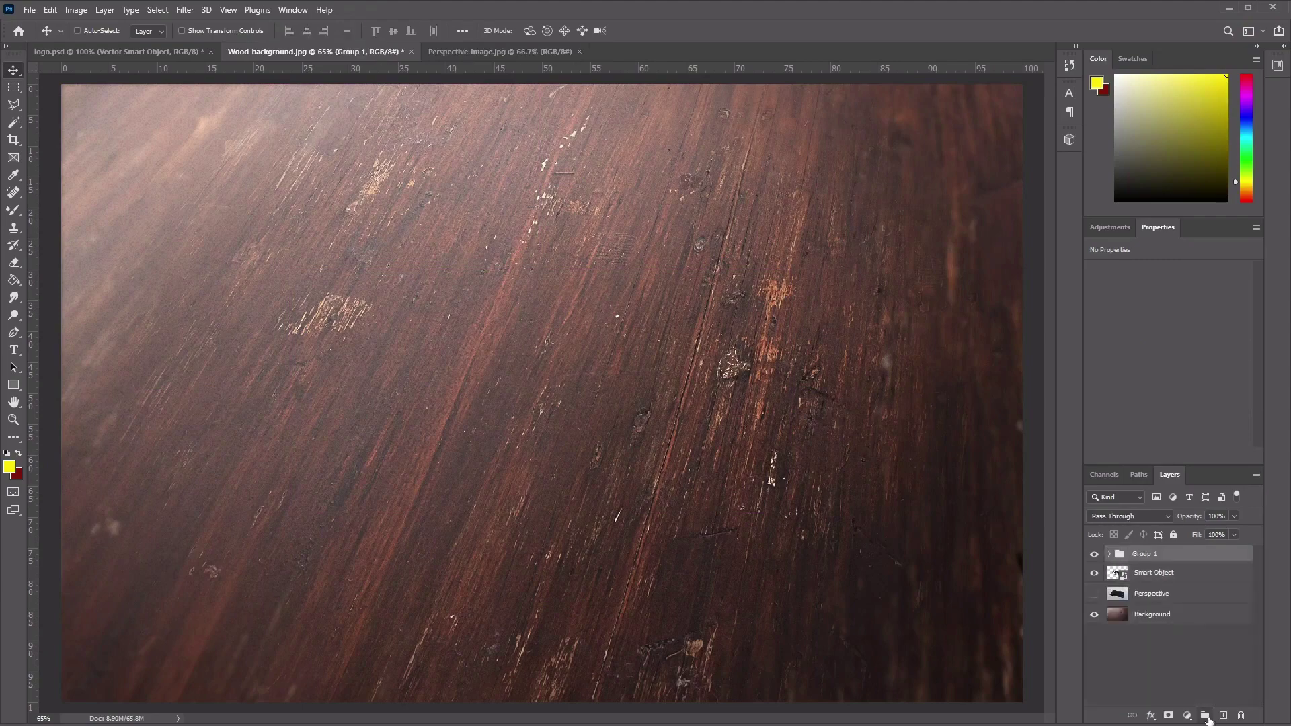
double_click(1146, 555)
type("Effects")
key("Return")
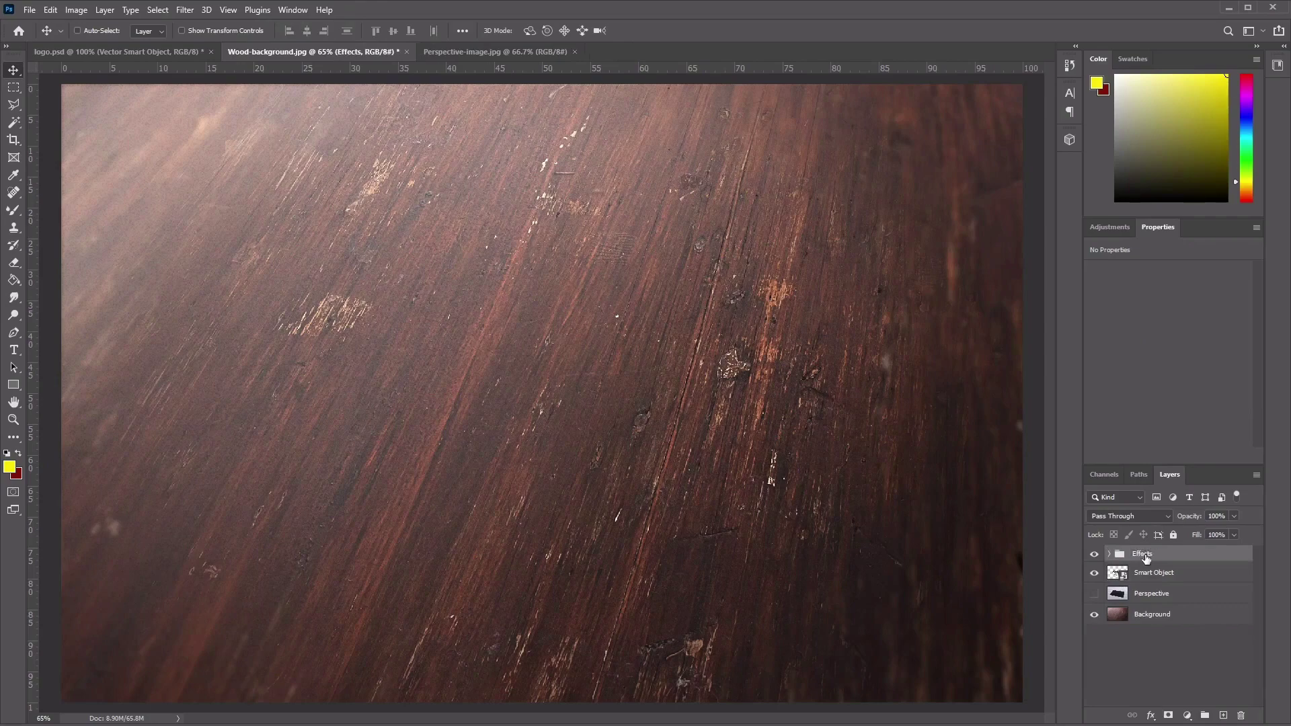
- Expand the Effects group and rename Smart Object copy 5 as Effect 1 and Smart Object copy 4 as Effect 2
left_click(1108, 554)
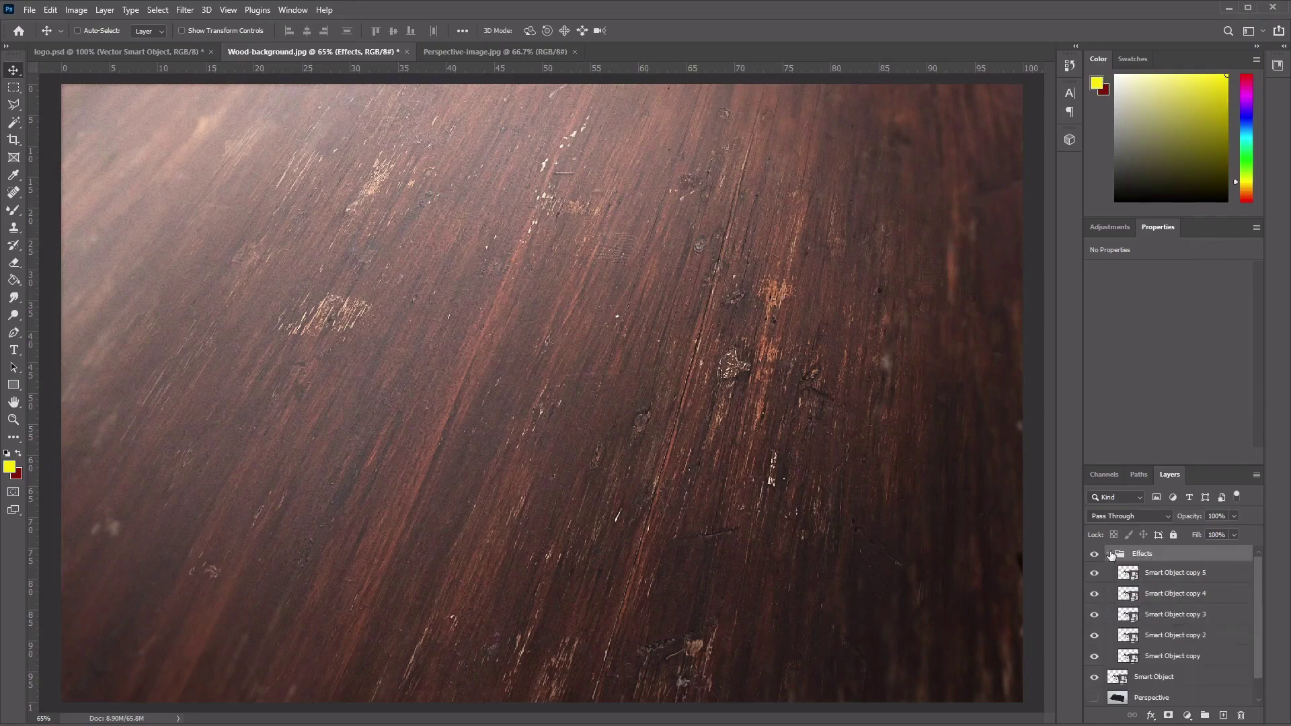
left_click(1170, 573)
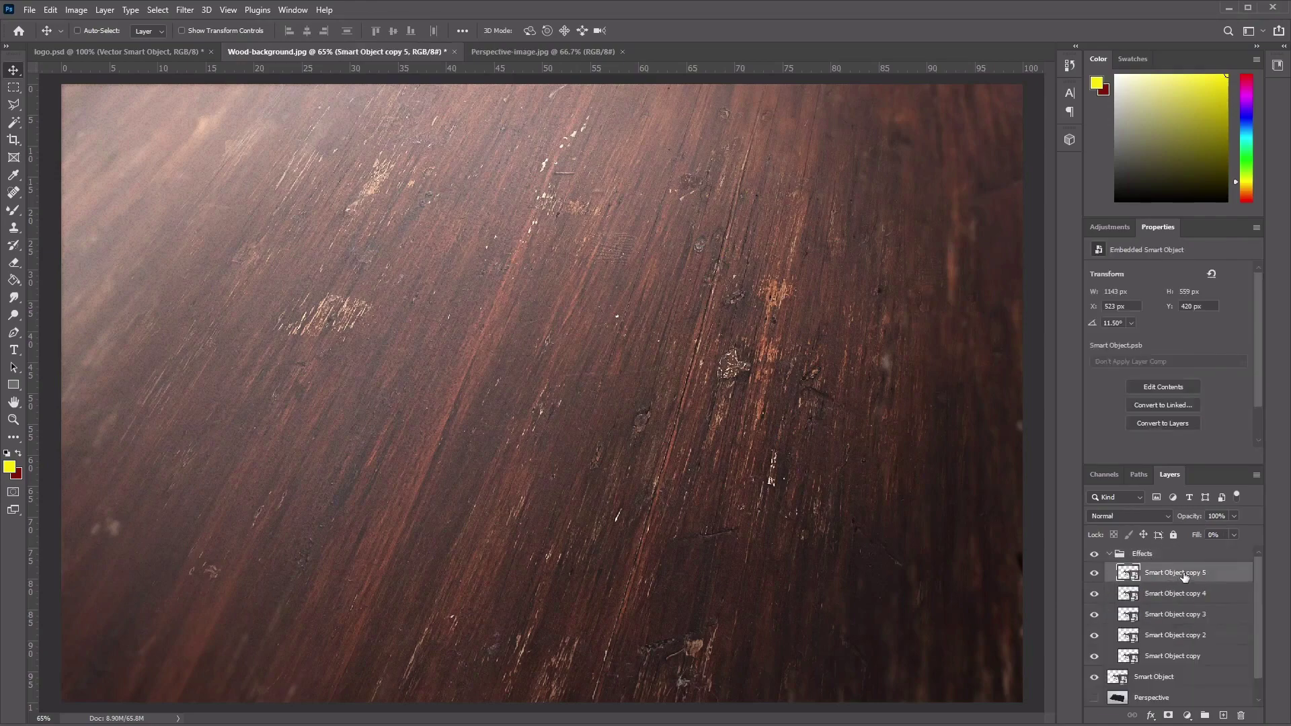
double_click(1185, 574)
type("Effect 1")
key("ctrl+a")
double_click(1174, 592)
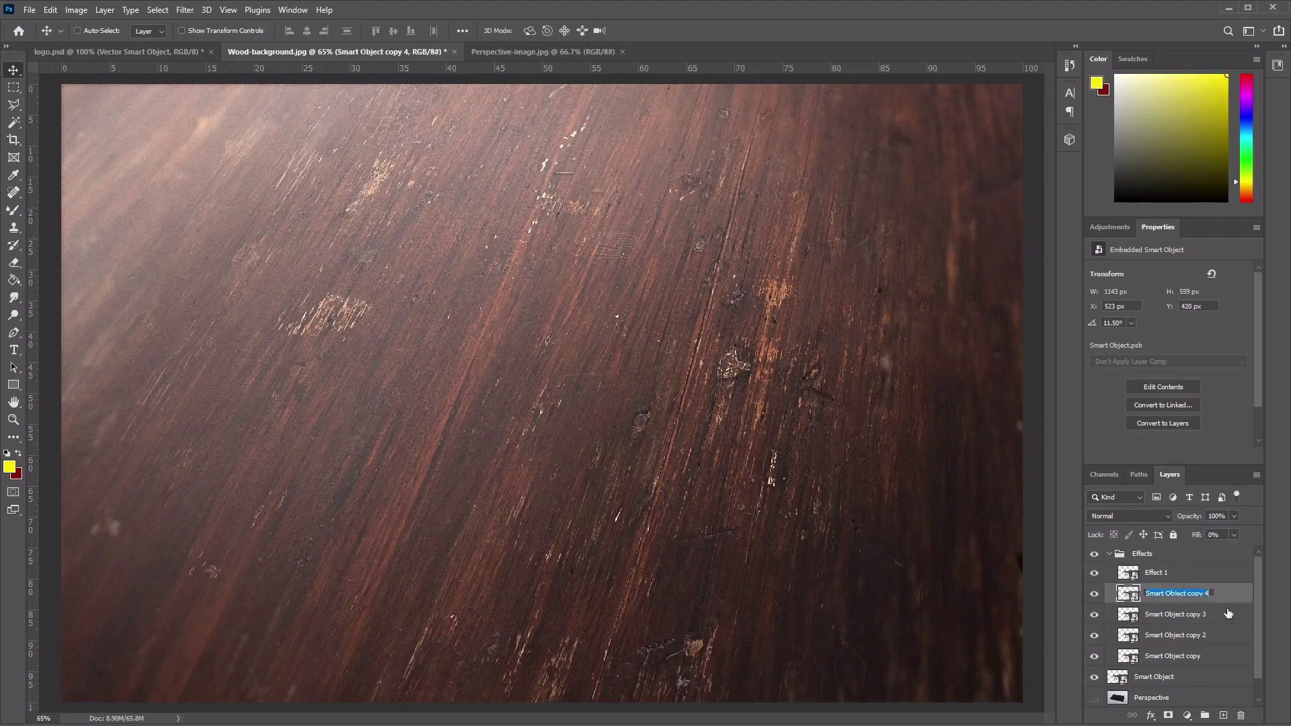
key("ctrl+v")
key("BackSpace")
type("2")
key("Return")
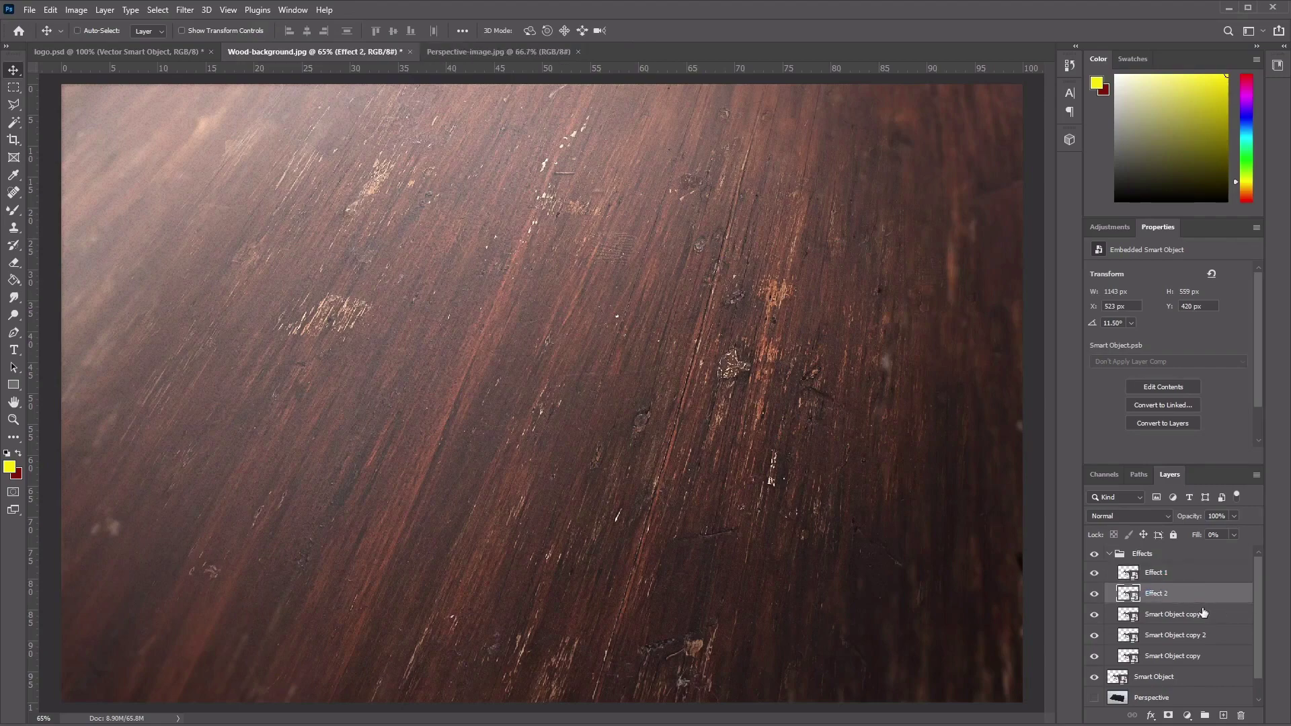
- Rename the remaining three Smart Object copies in the Effects group, in descending layer order, as Effect 3, Effect 4 and Effect 5
double_click(1191, 615)
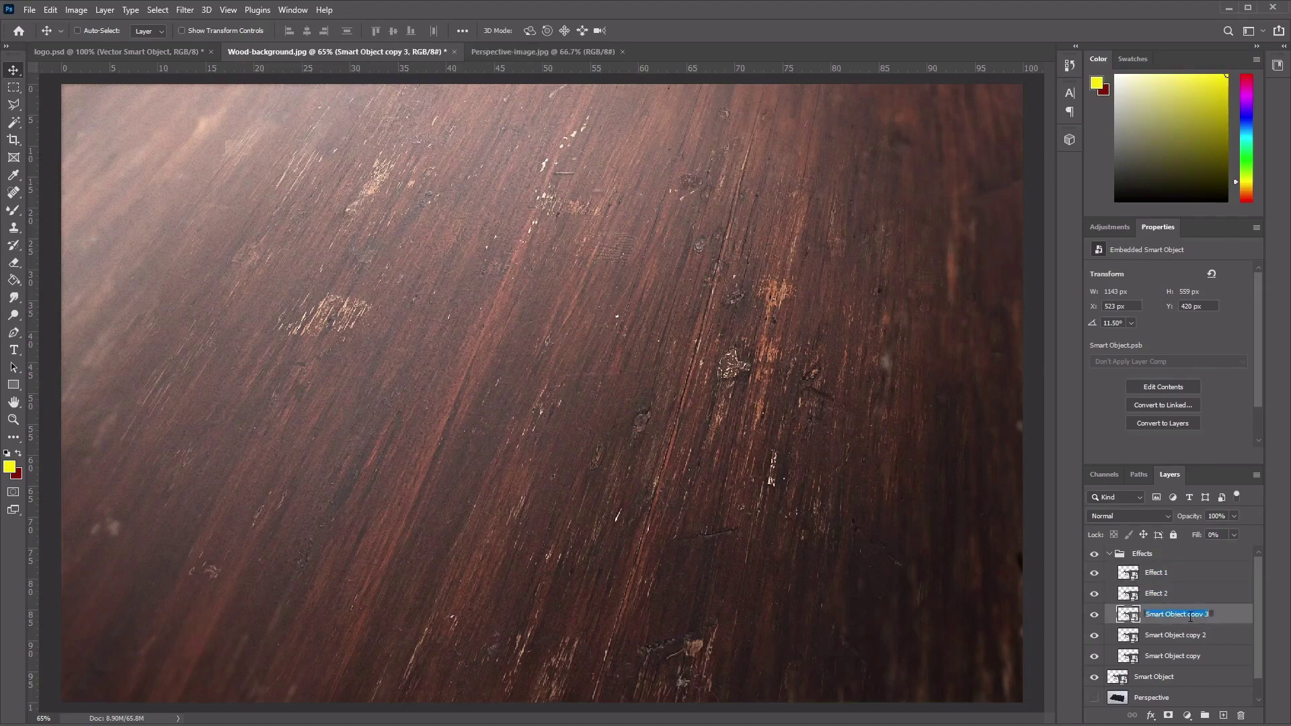
key("ctrl+v")
type("3")
key("Return")
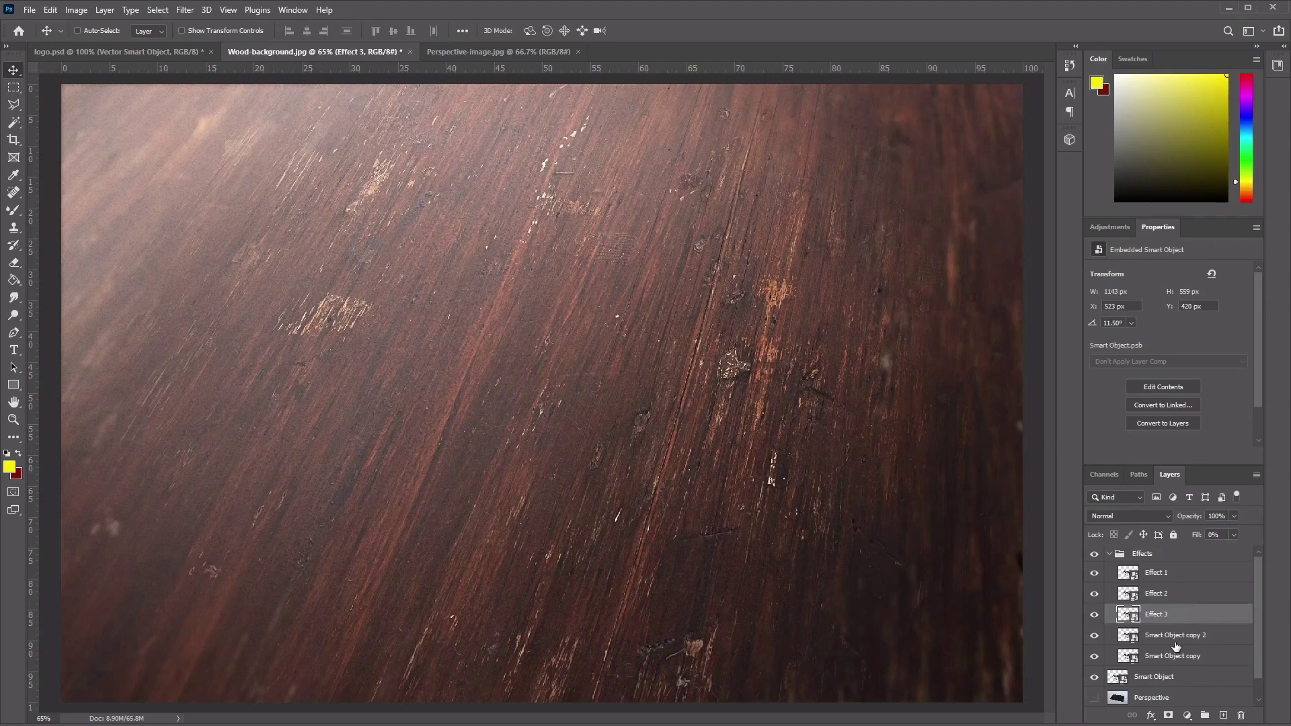
double_click(1176, 643)
key("ctrl+v")
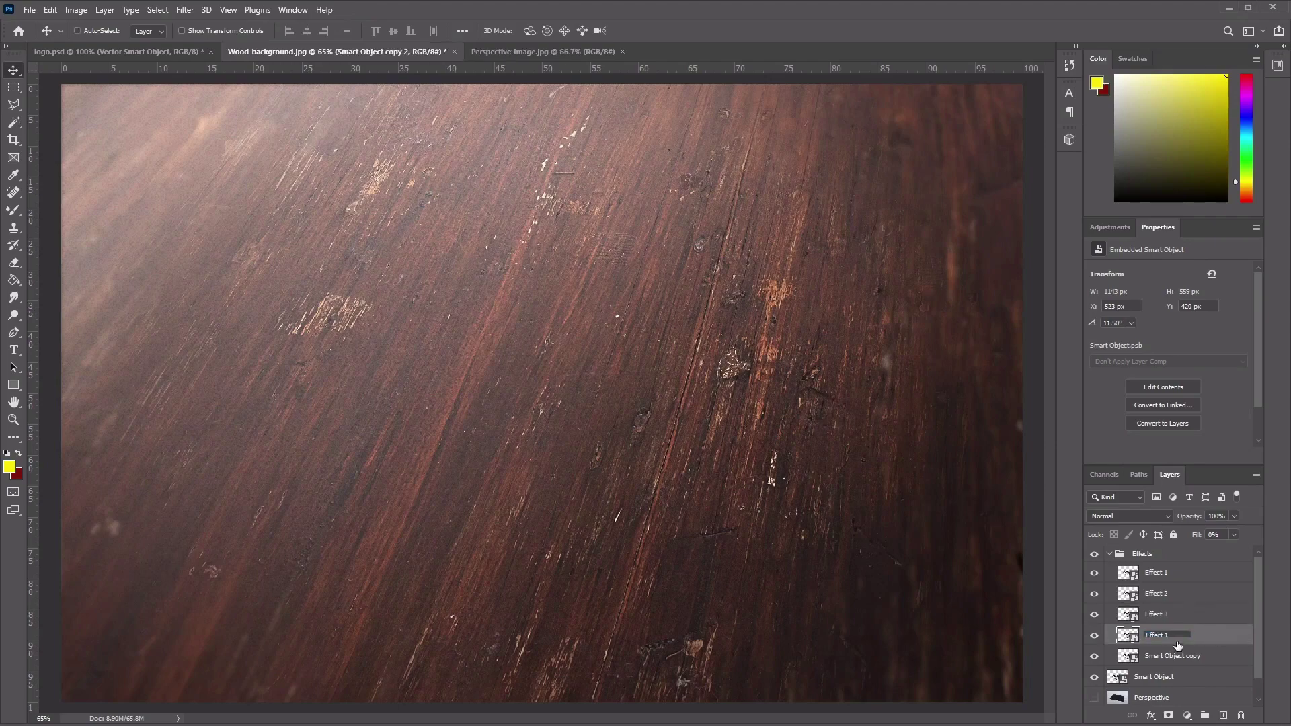
type("4")
key("Return")
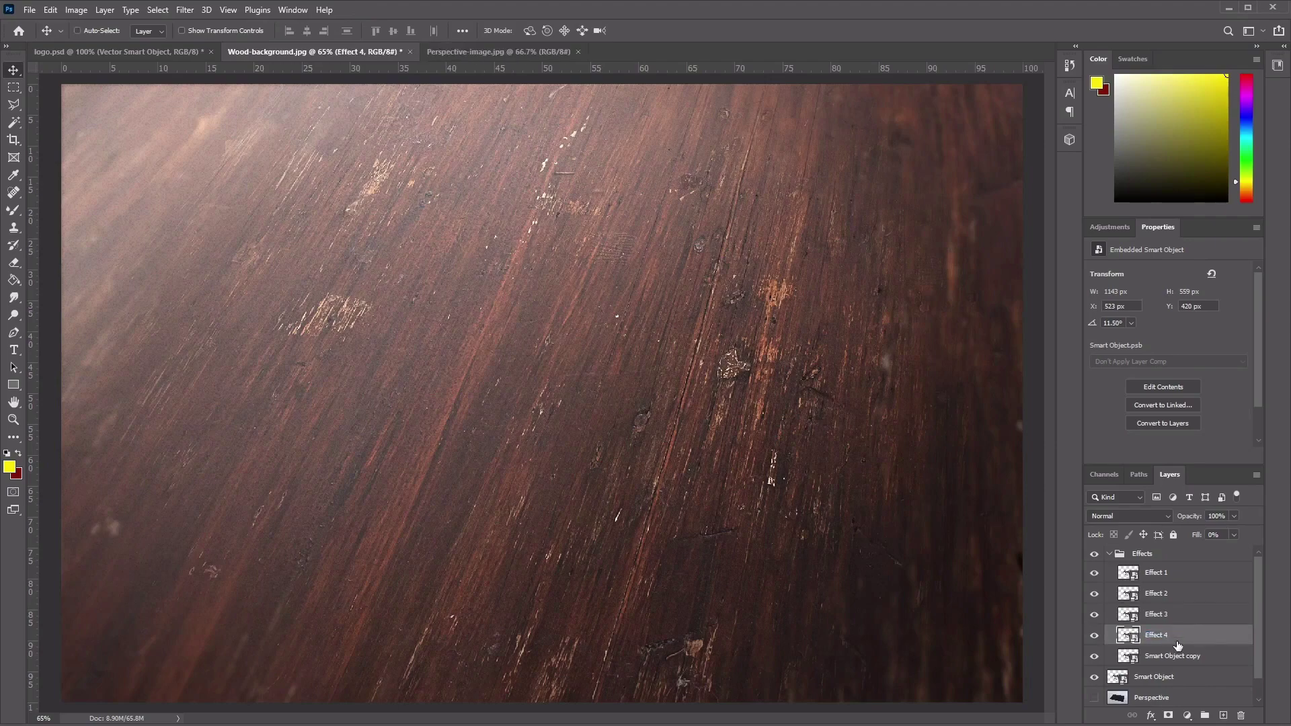
double_click(1169, 656)
key("ctrl+v")
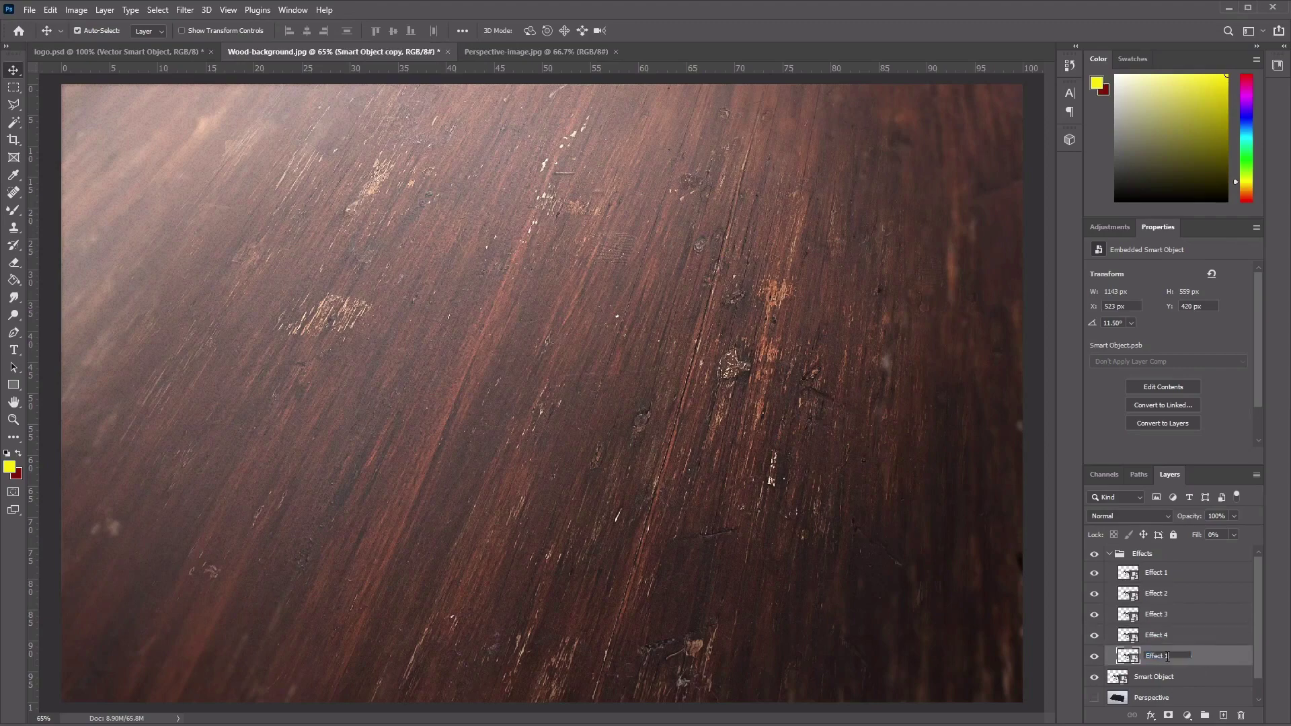
key("ctrl")
type("5")
key("Return")
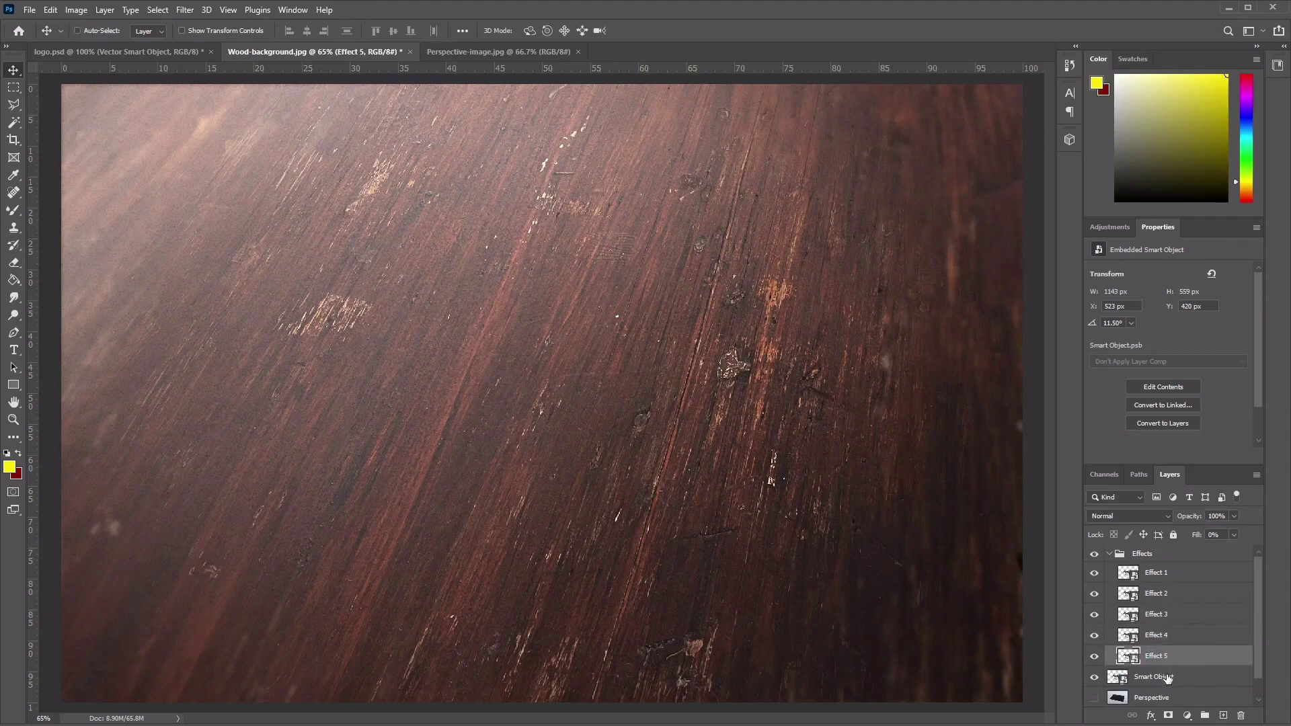
- Move the original Smart Object layer above the Effects group
left_click(1173, 679)
left_click_drag(1173, 678, 1209, 553)
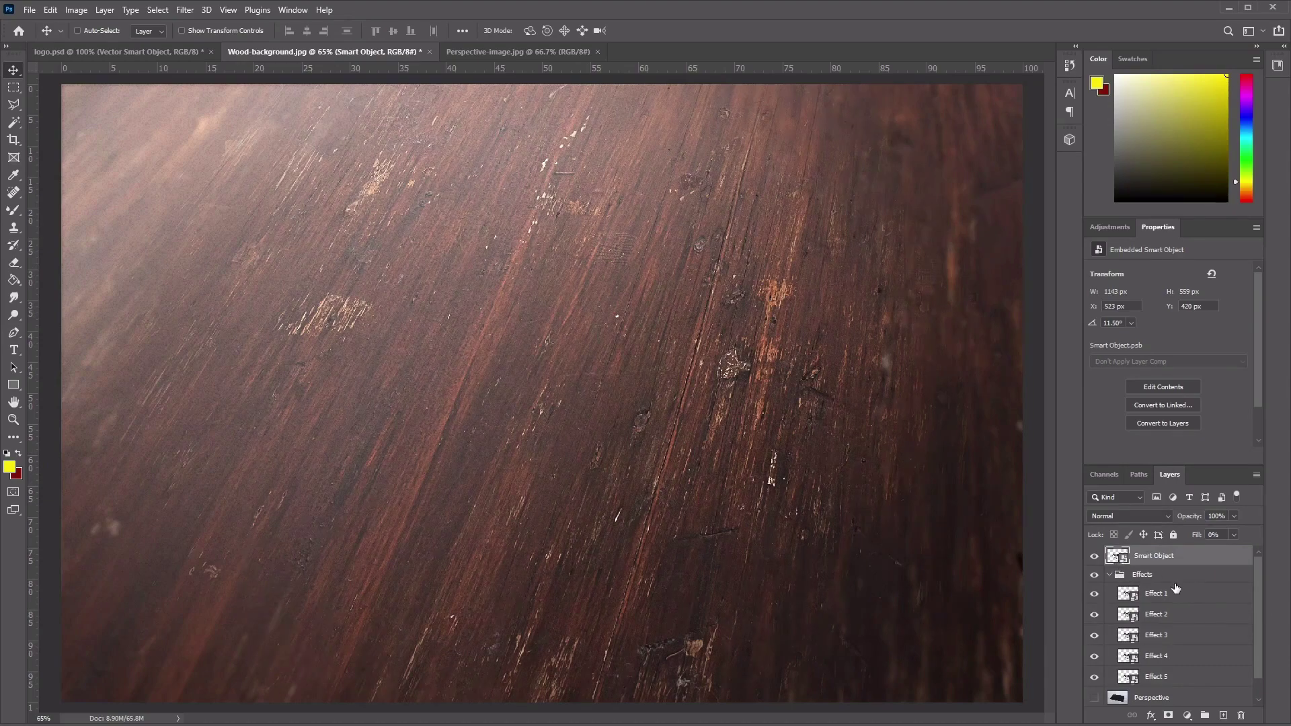
- Open the blending options of the Effect 5 layer and enable Bevel & Emboss, keeping the logo visible beside the dialog
left_click(1172, 680)
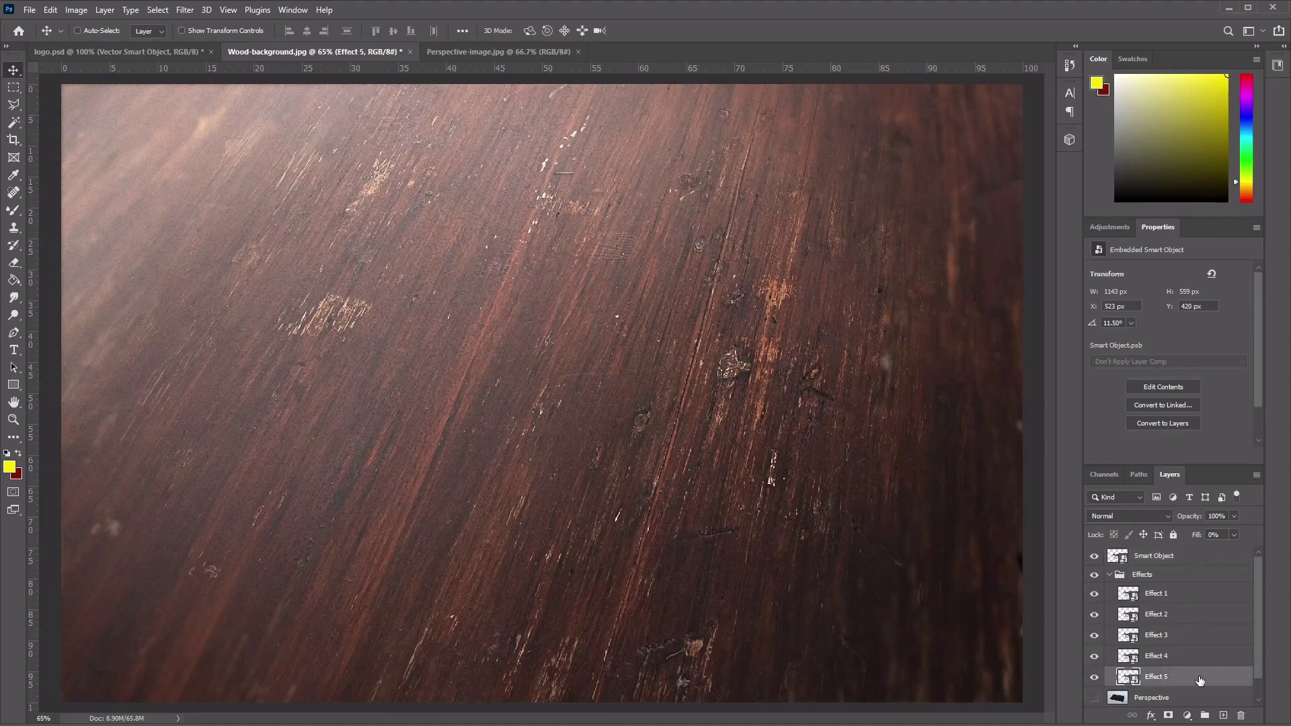
right_click(1161, 680)
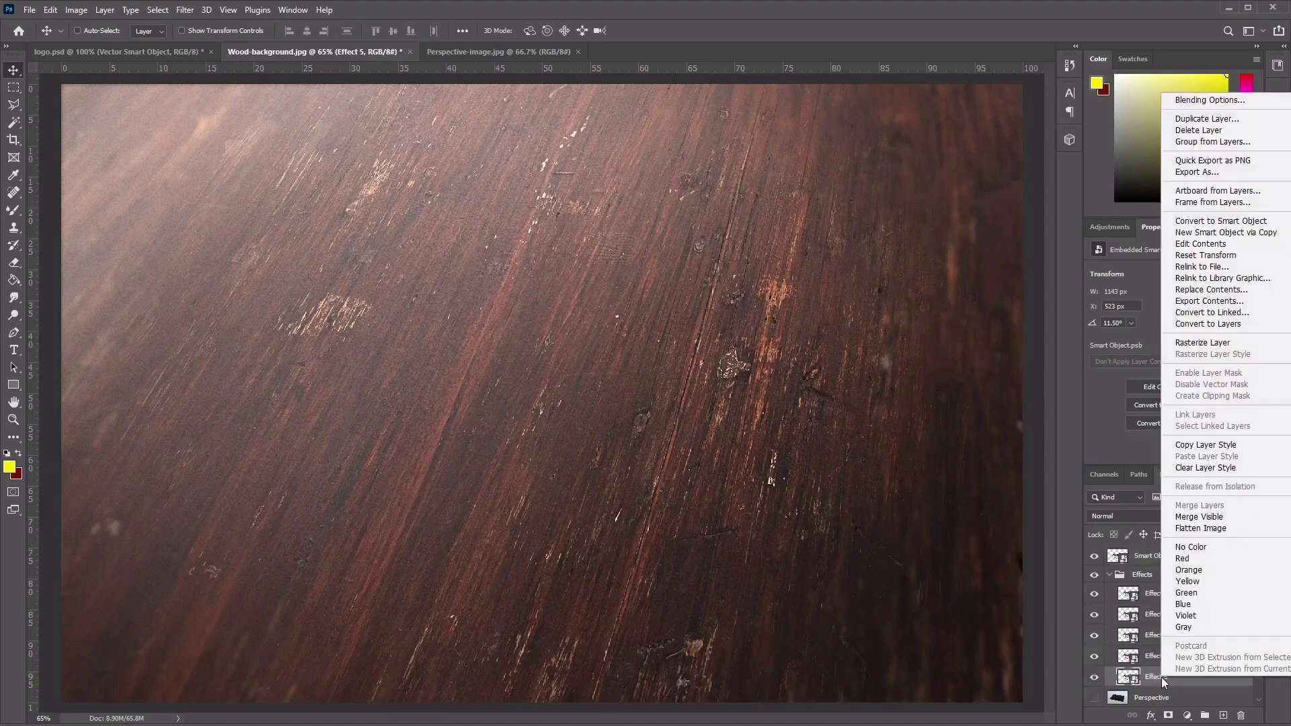
left_click(1211, 101)
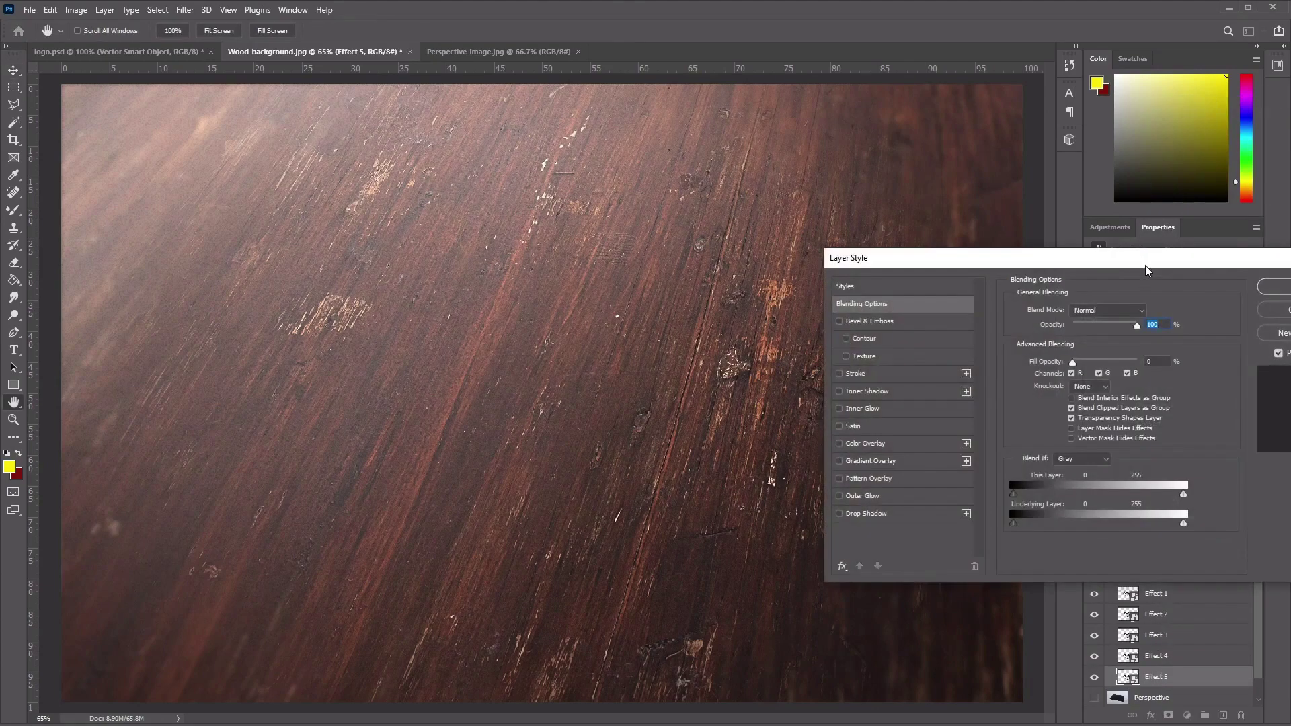
left_click_drag(1145, 265, 789, 220)
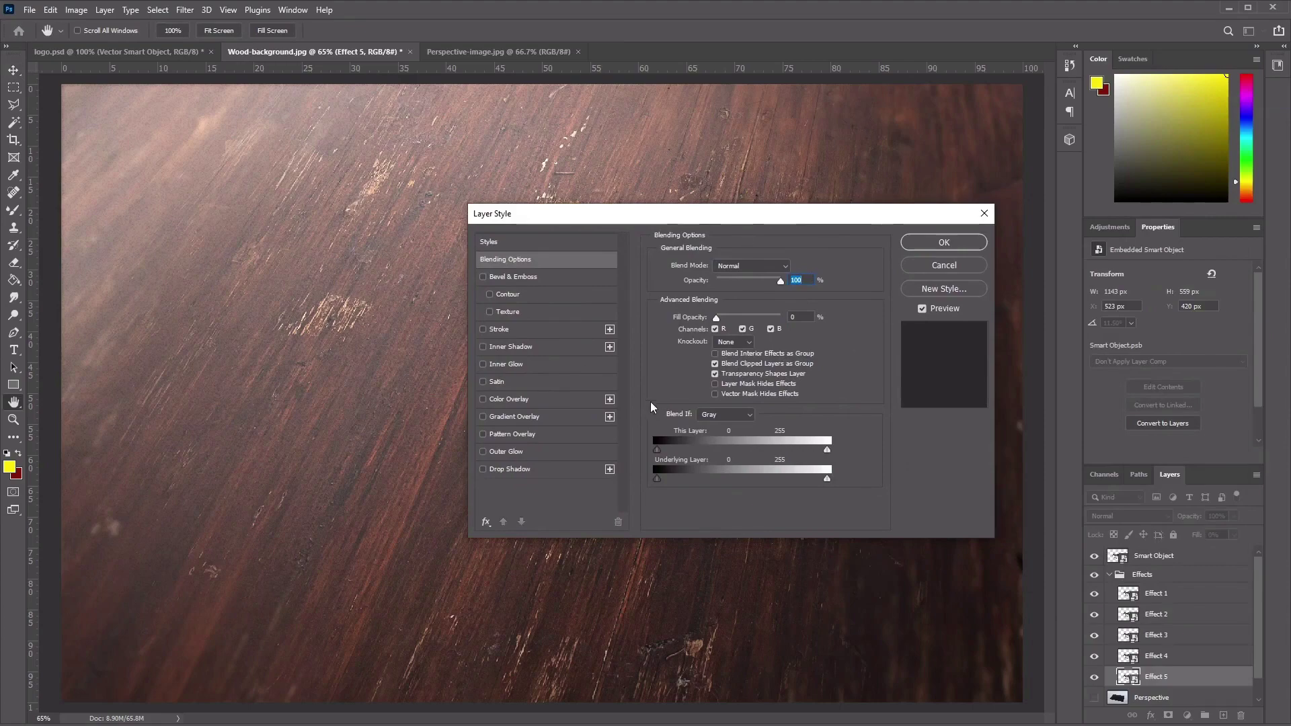
left_click(482, 275)
left_click(534, 277)
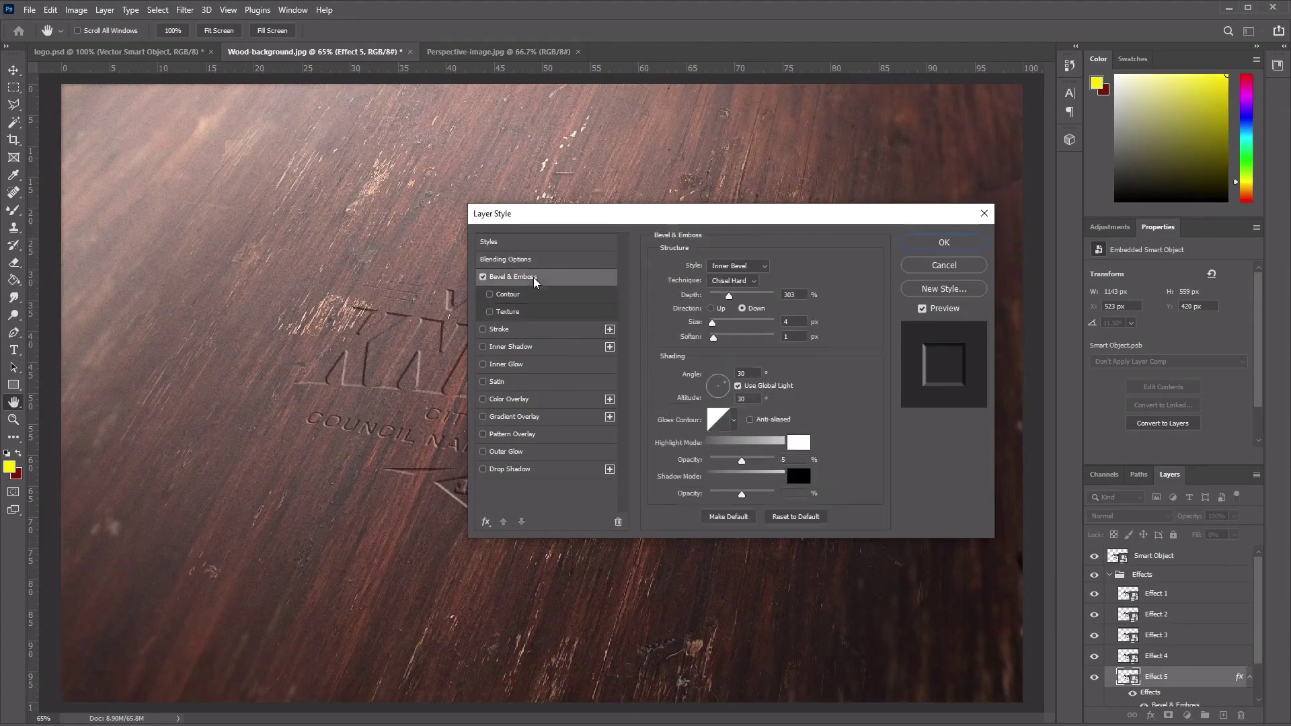
mouse_move(633, 220)
left_mouse_down()
mouse_move(823, 188)
mouse_move(941, 189)
left_mouse_up()
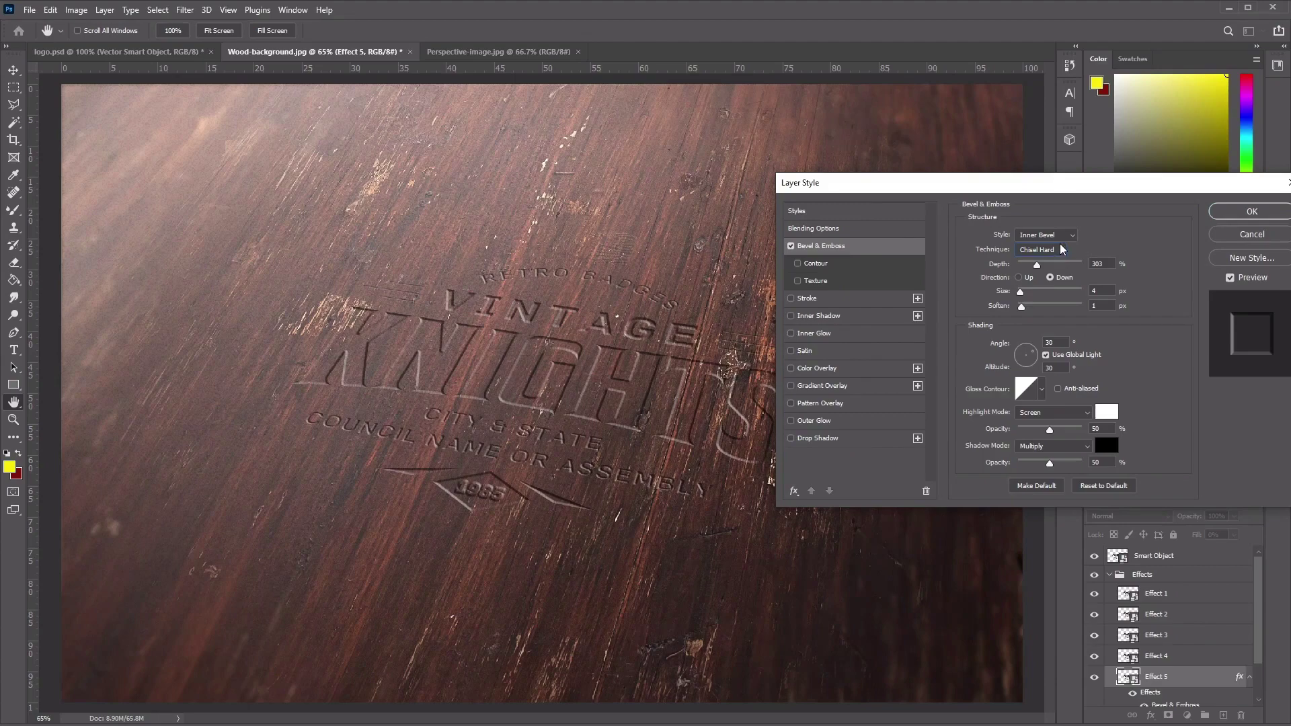
- Set the bevel structure to Smooth technique, 133% depth, Up direction, 2 px size and 0 px soften
left_click(1062, 249)
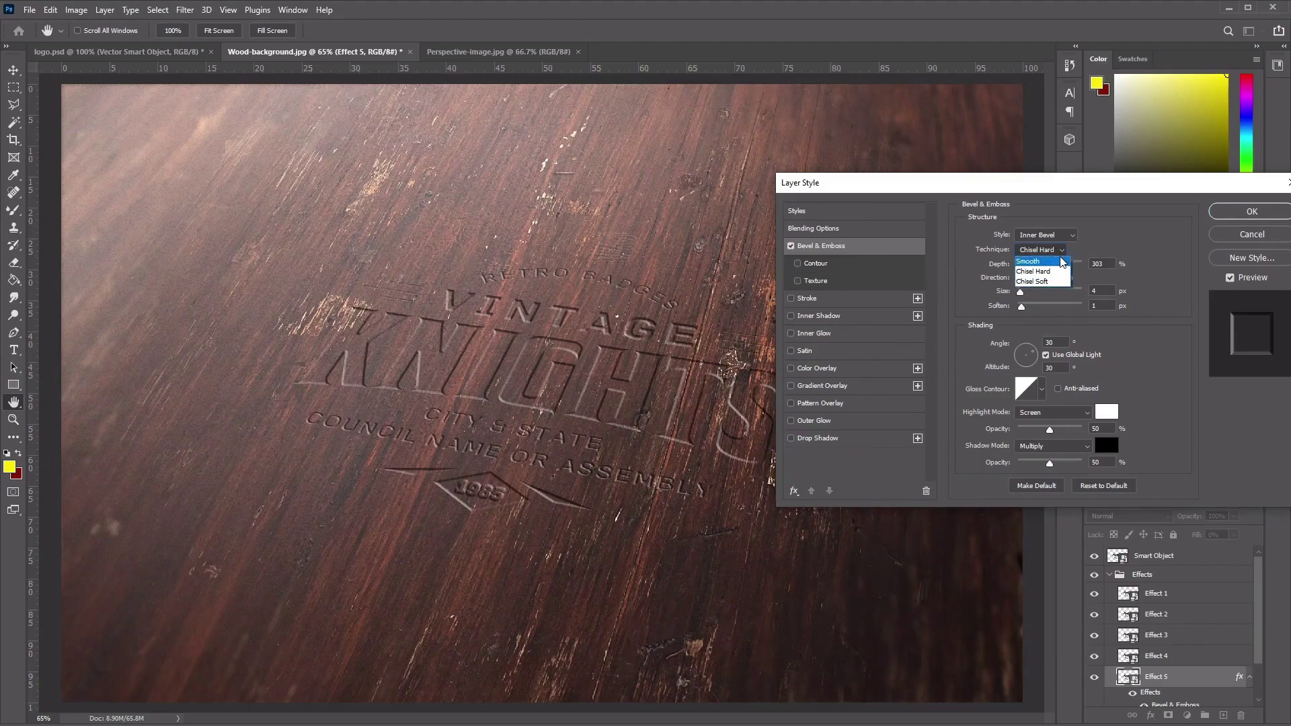
left_click(1059, 246)
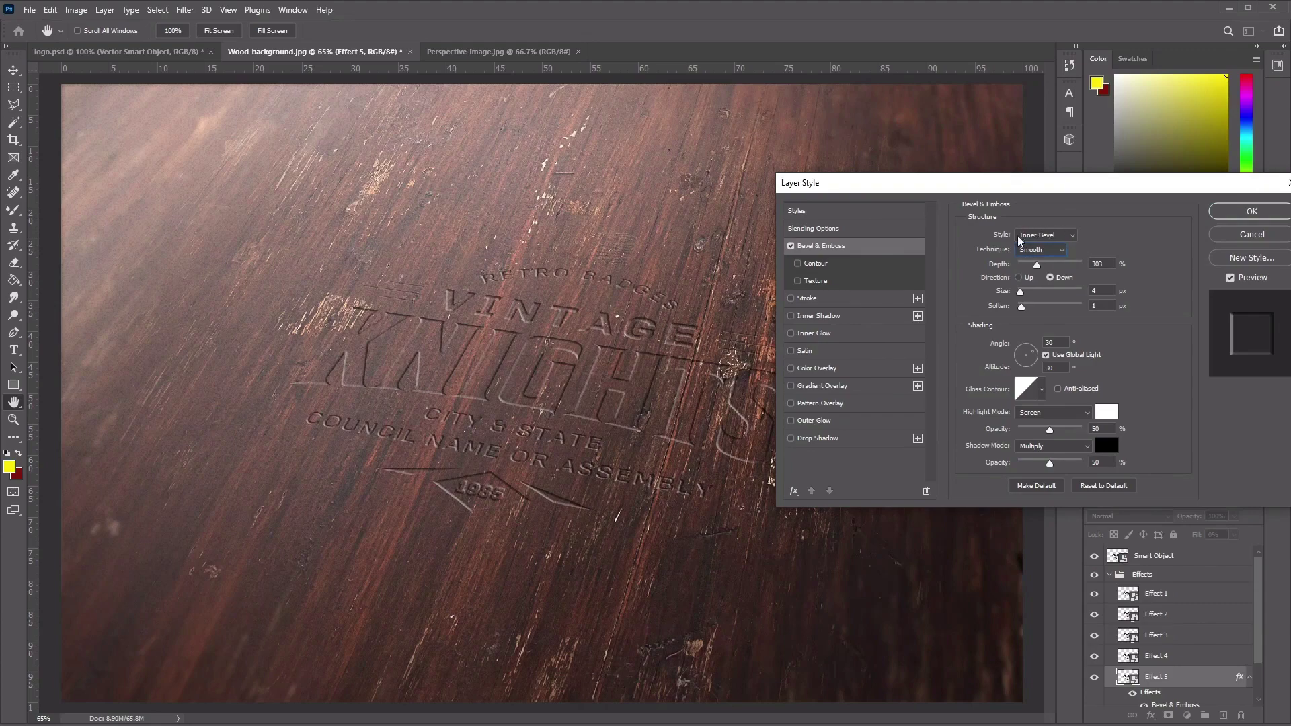
key("Tab")
type("133")
left_click(1026, 282)
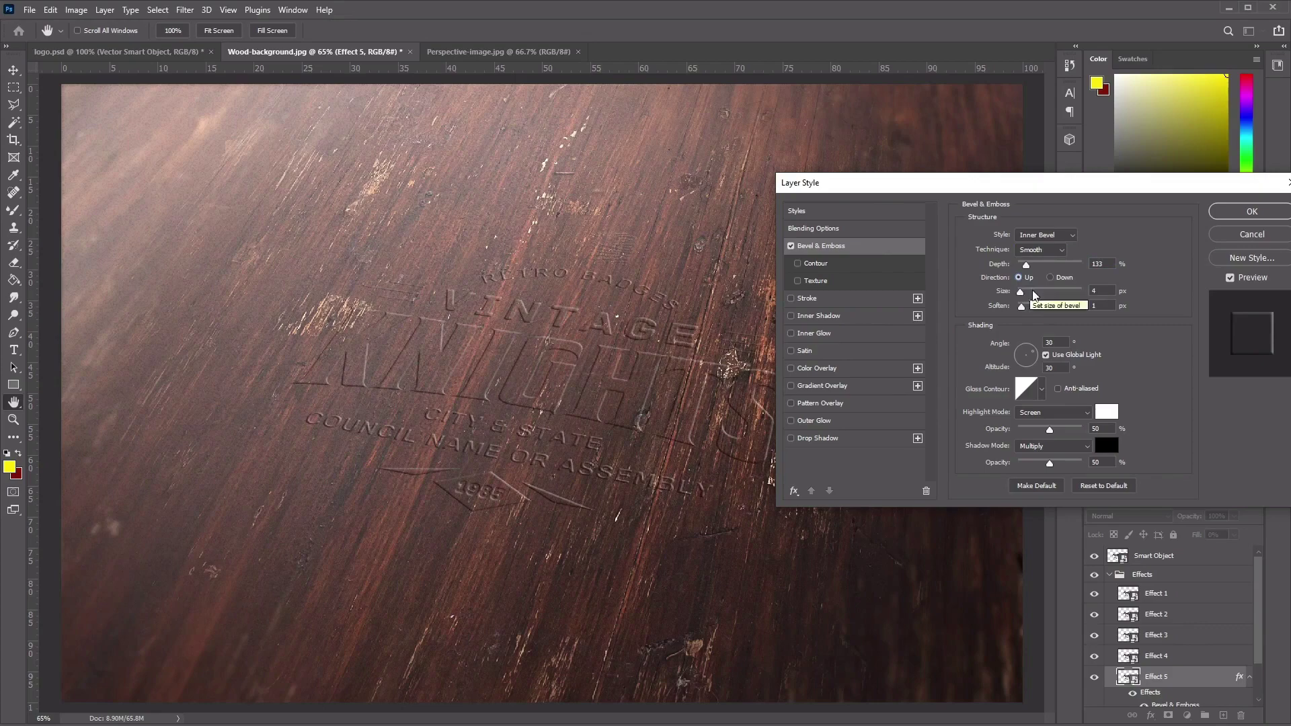
double_click(1115, 291)
type("2")
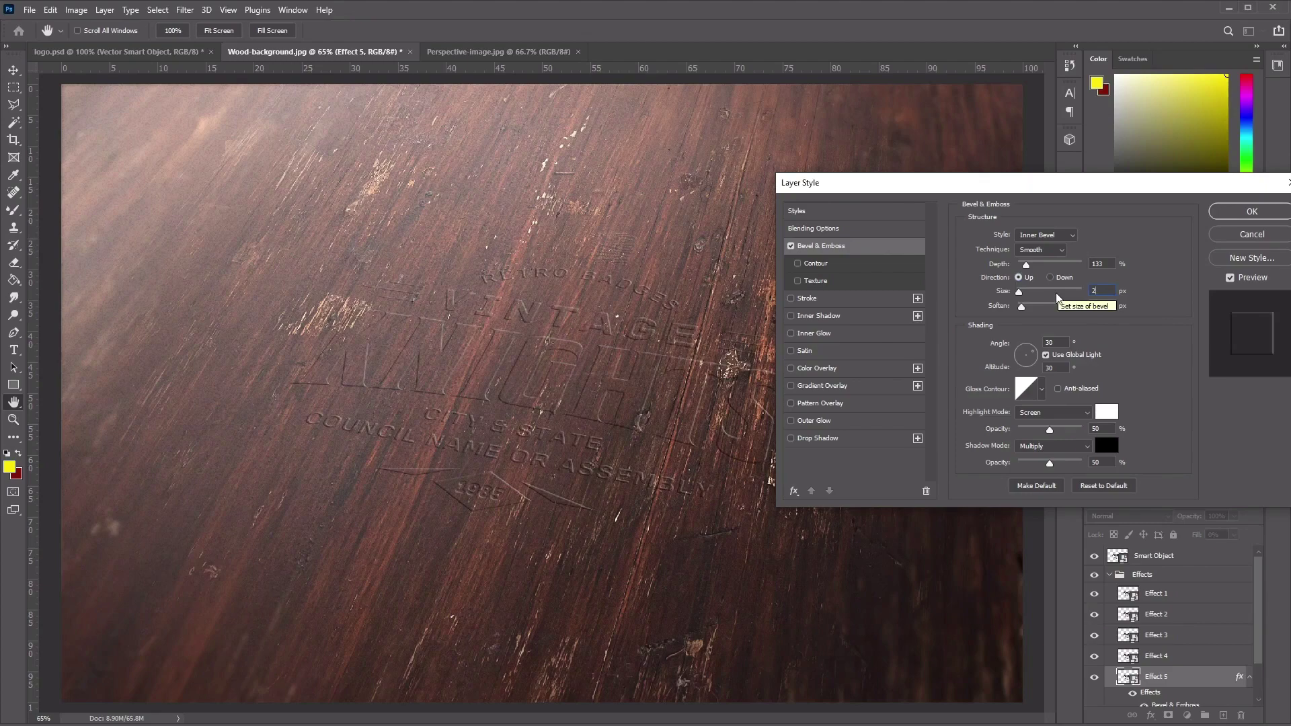
left_click_drag(1022, 307, 995, 310)
- Set the bevel shading to 30° angle and altitude, with the first gloss contour in the preset grid's fourth row, anti-aliased
double_click(1063, 342)
double_click(1067, 368)
left_click(1043, 391)
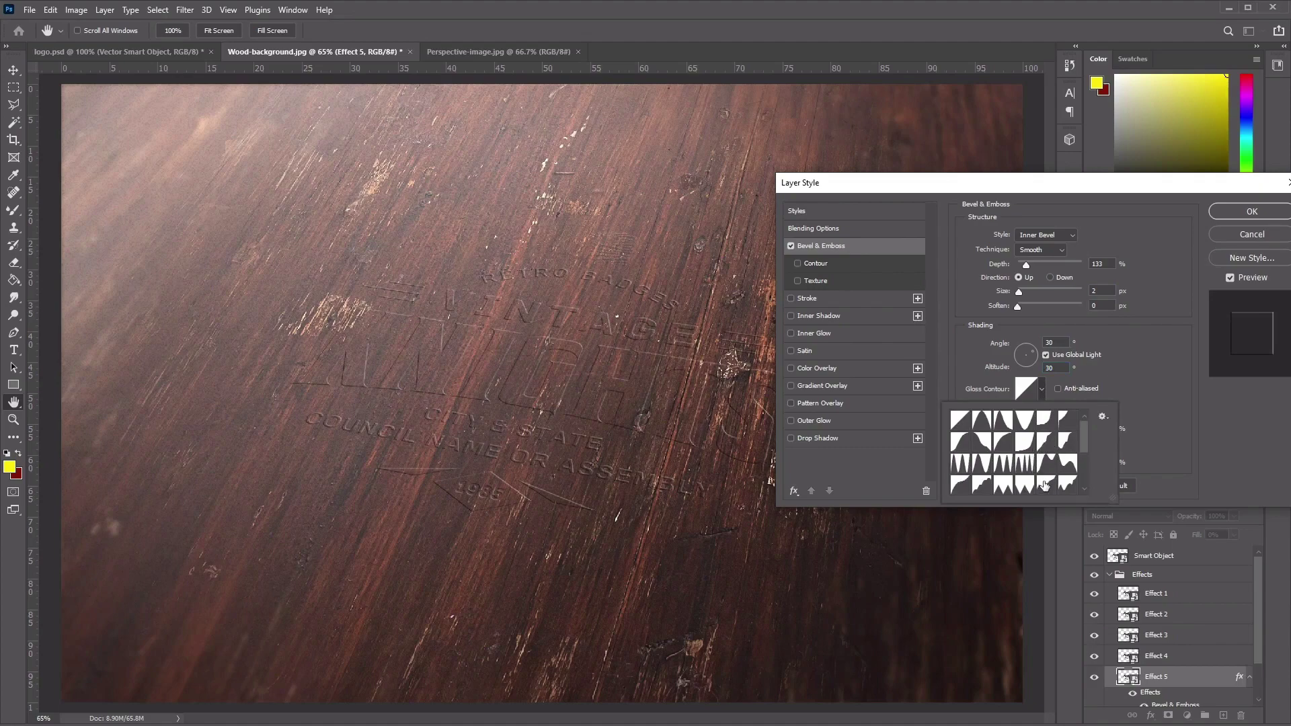
left_click(967, 487)
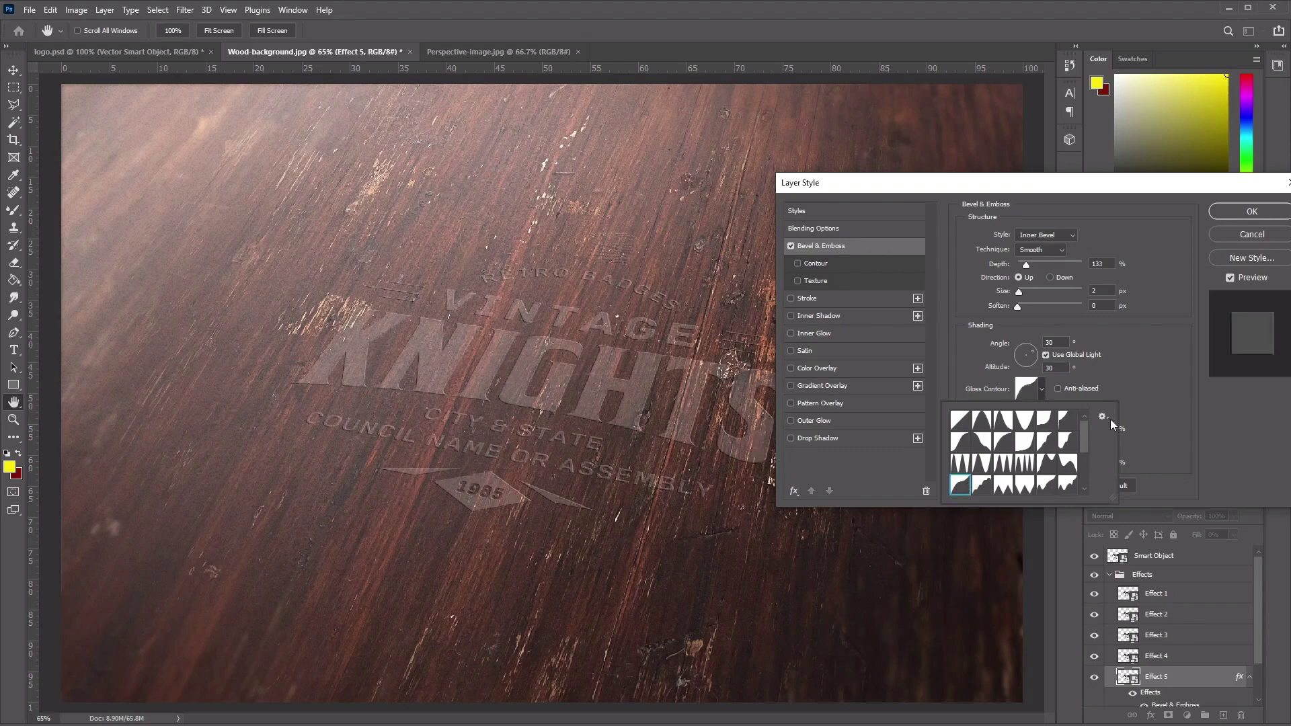
left_click(1077, 389)
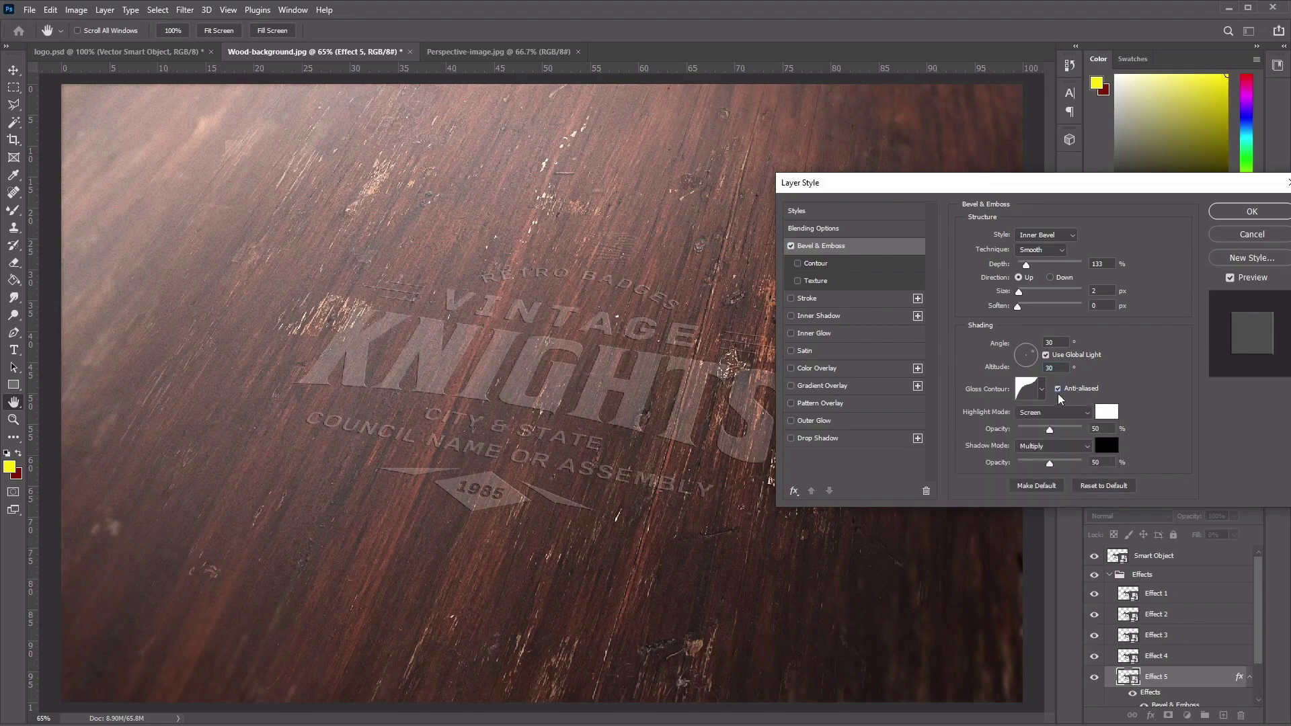
left_click(1059, 390)
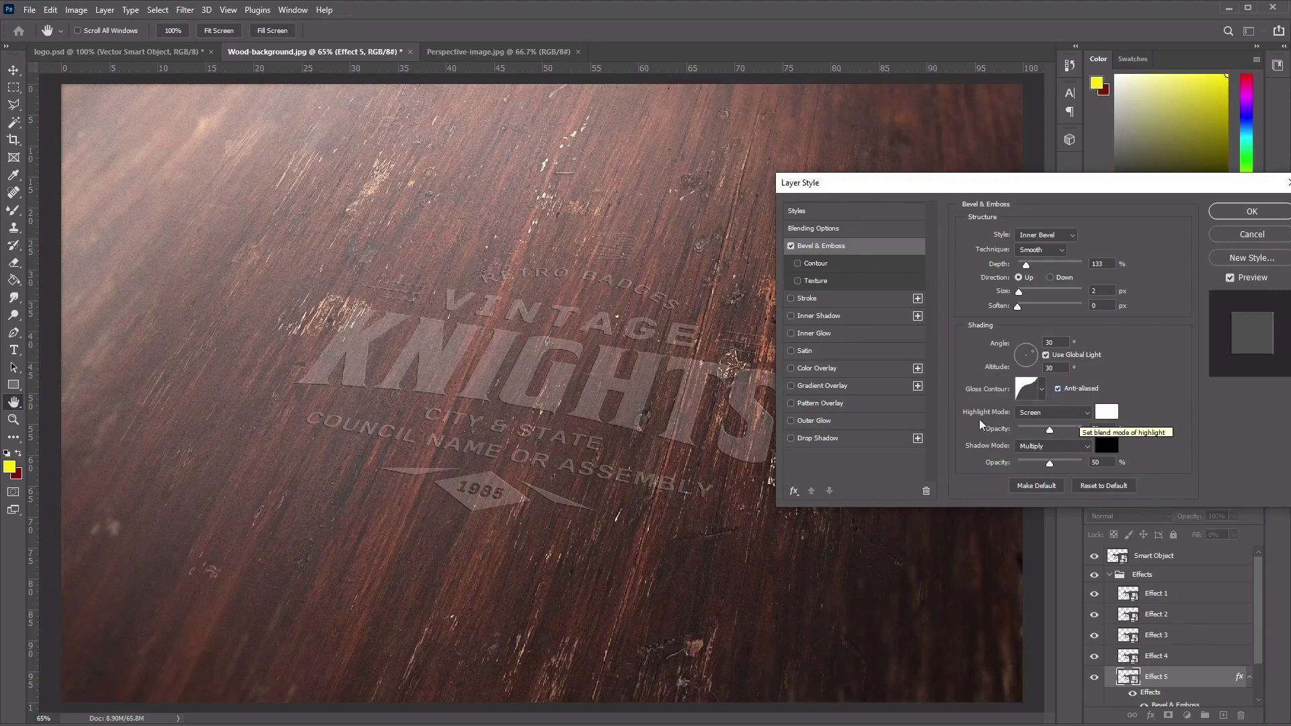
- Set the bevel's highlight mode to Lighter Color with white (ffffff) as the highlight color
left_click(1065, 414)
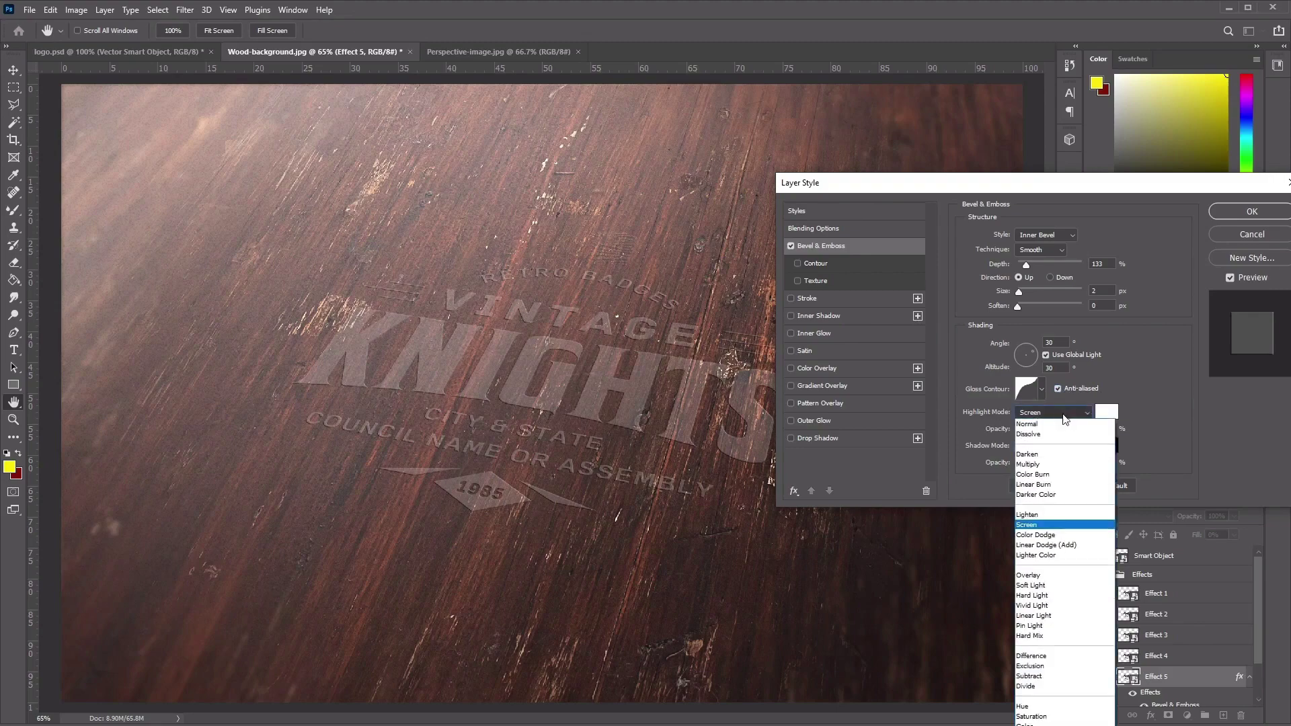
left_click(1069, 557)
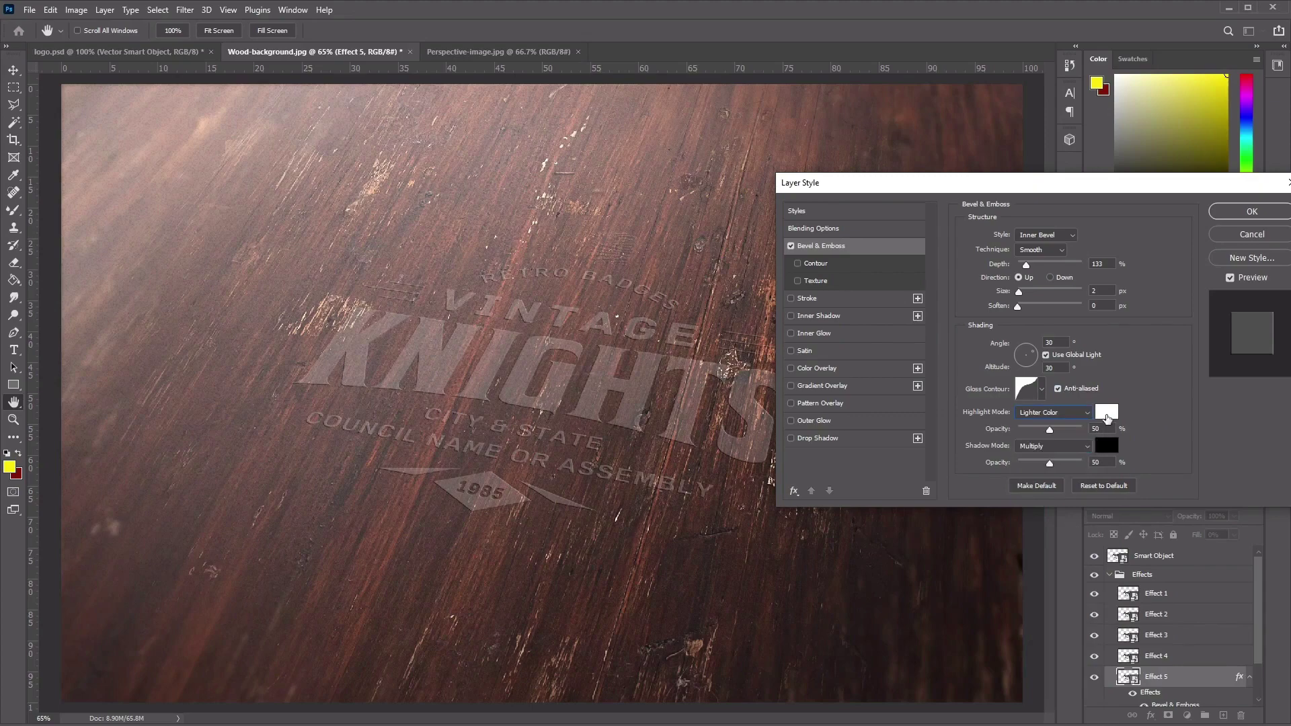
left_click(1106, 416)
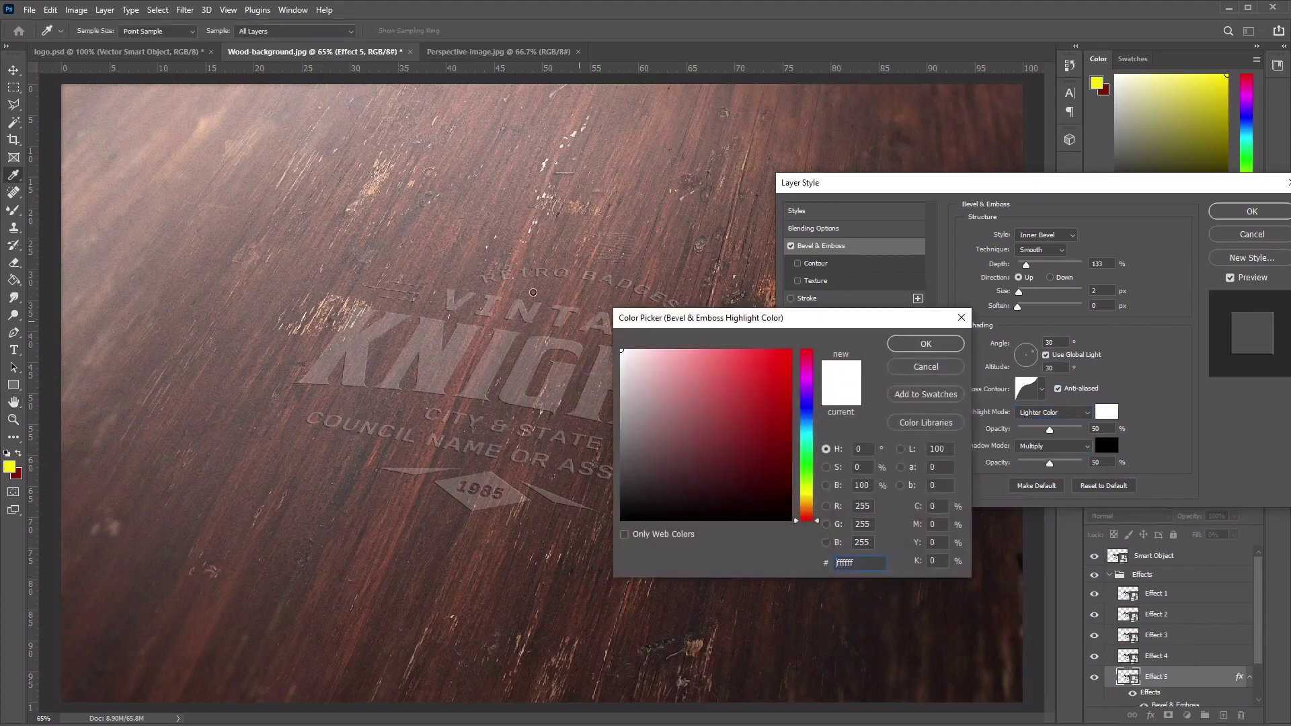
double_click(875, 562)
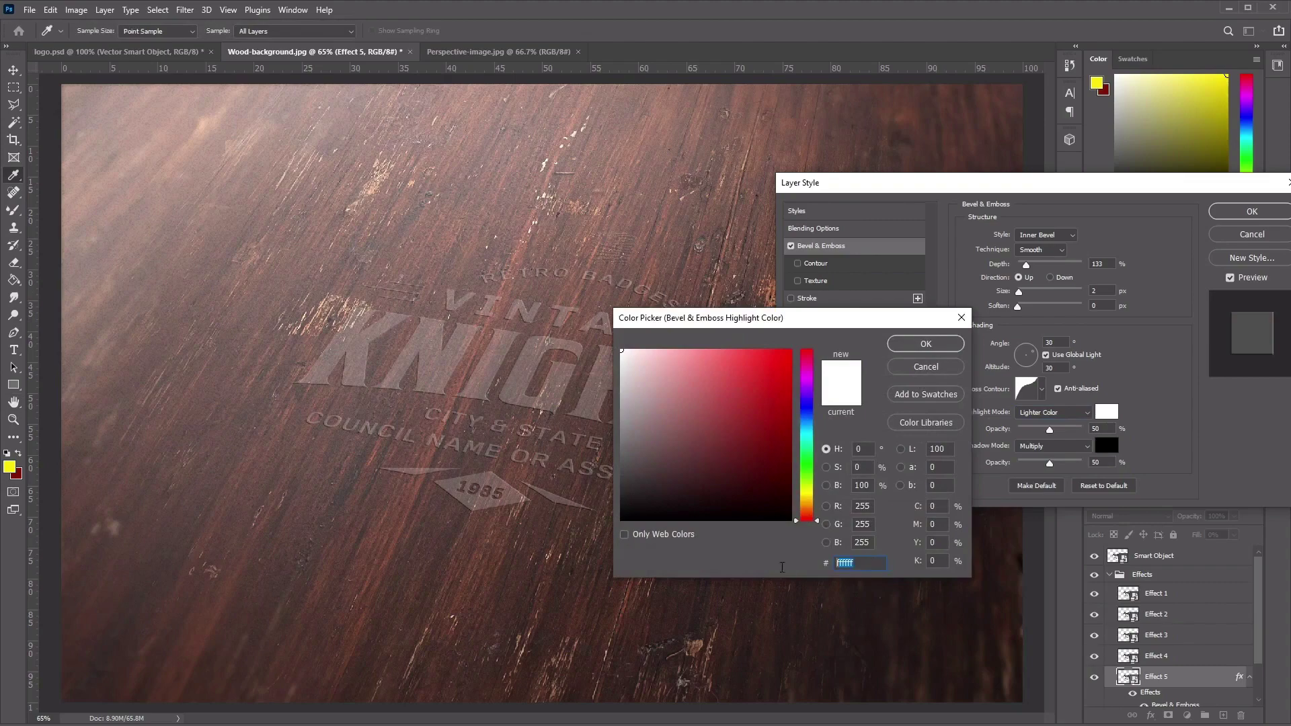
left_click(944, 351)
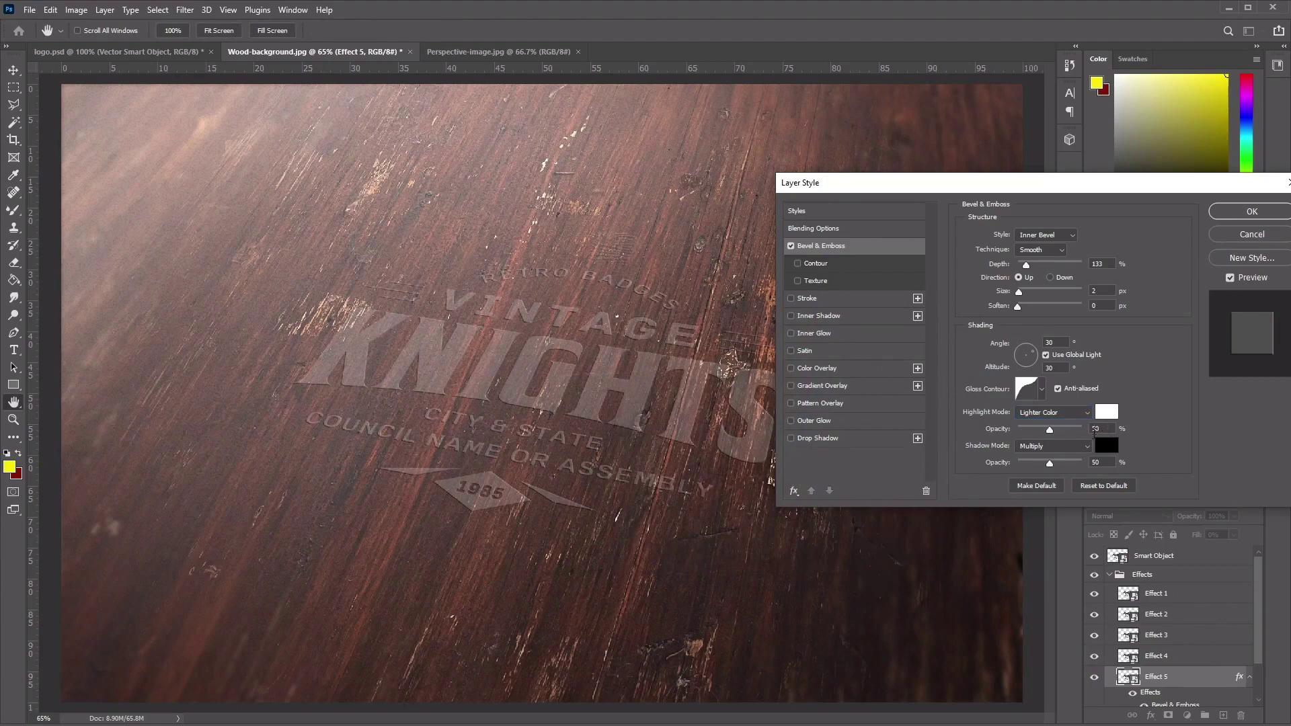
- Set the bevel's shadow mode to Overlay with black (000000) at 80% opacity
left_click(1089, 443)
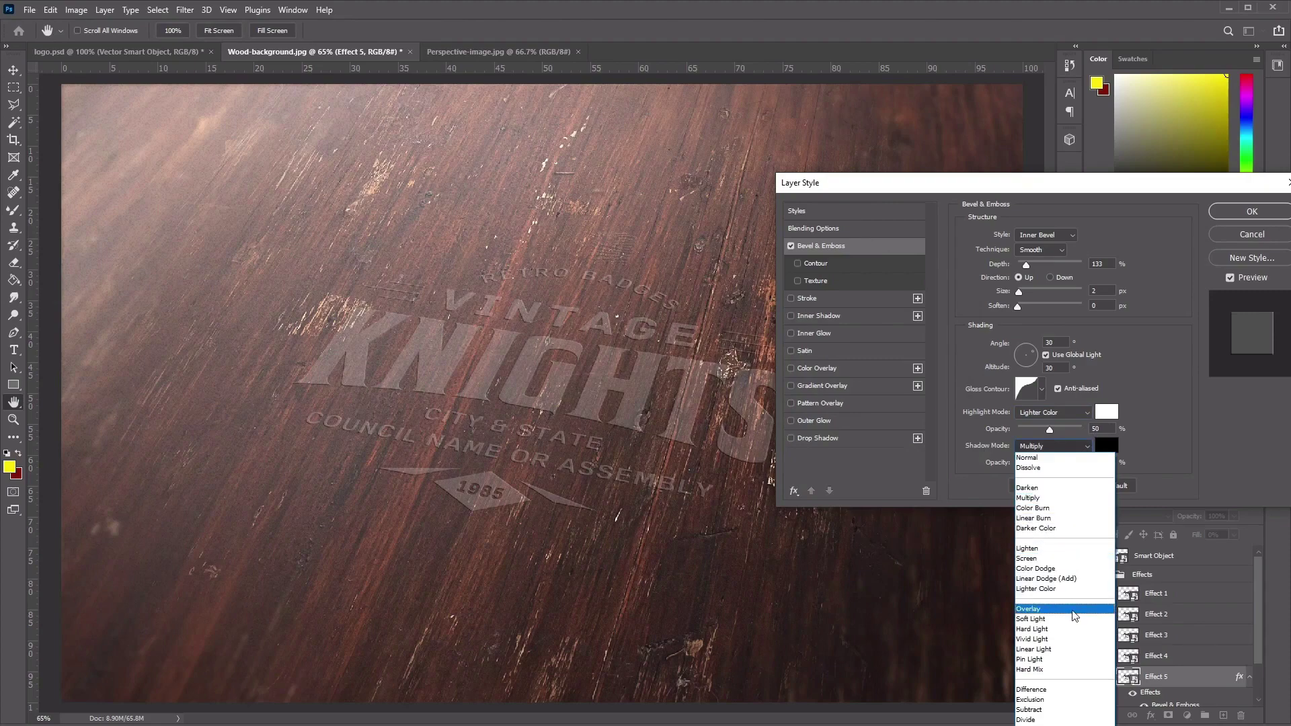
left_click(1049, 608)
left_click(1105, 449)
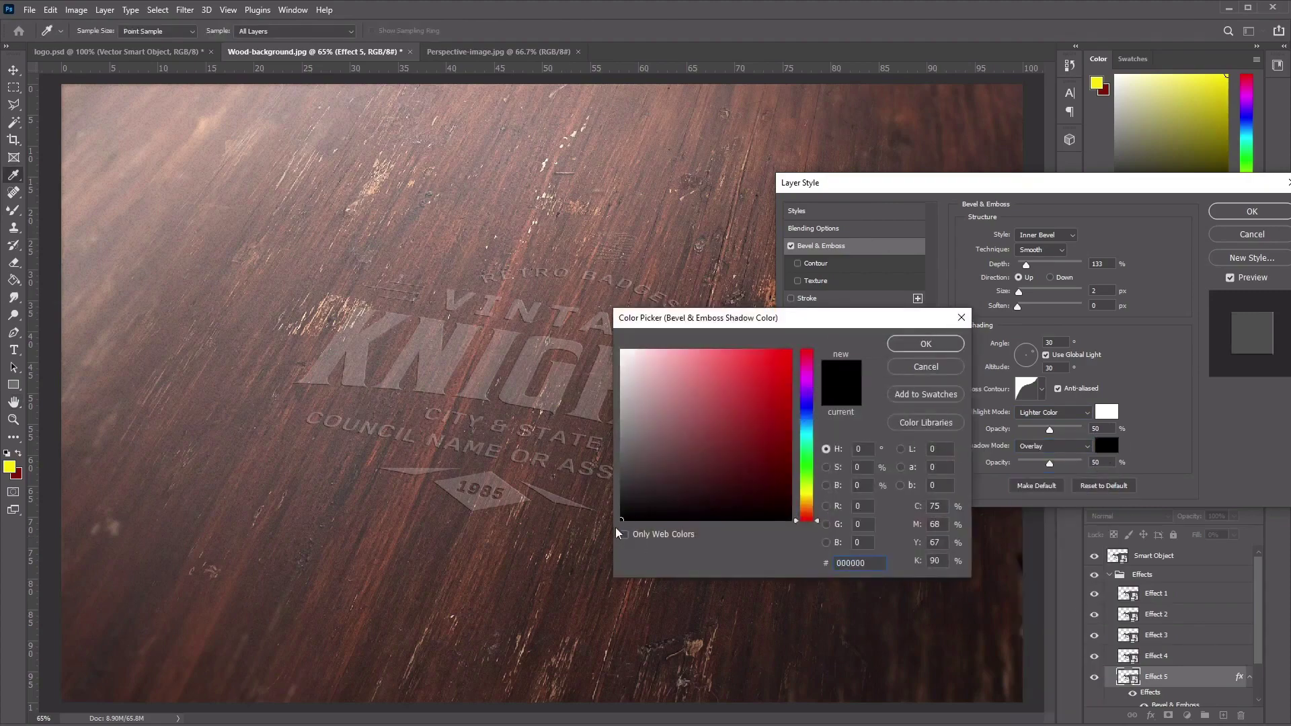
left_click(926, 343)
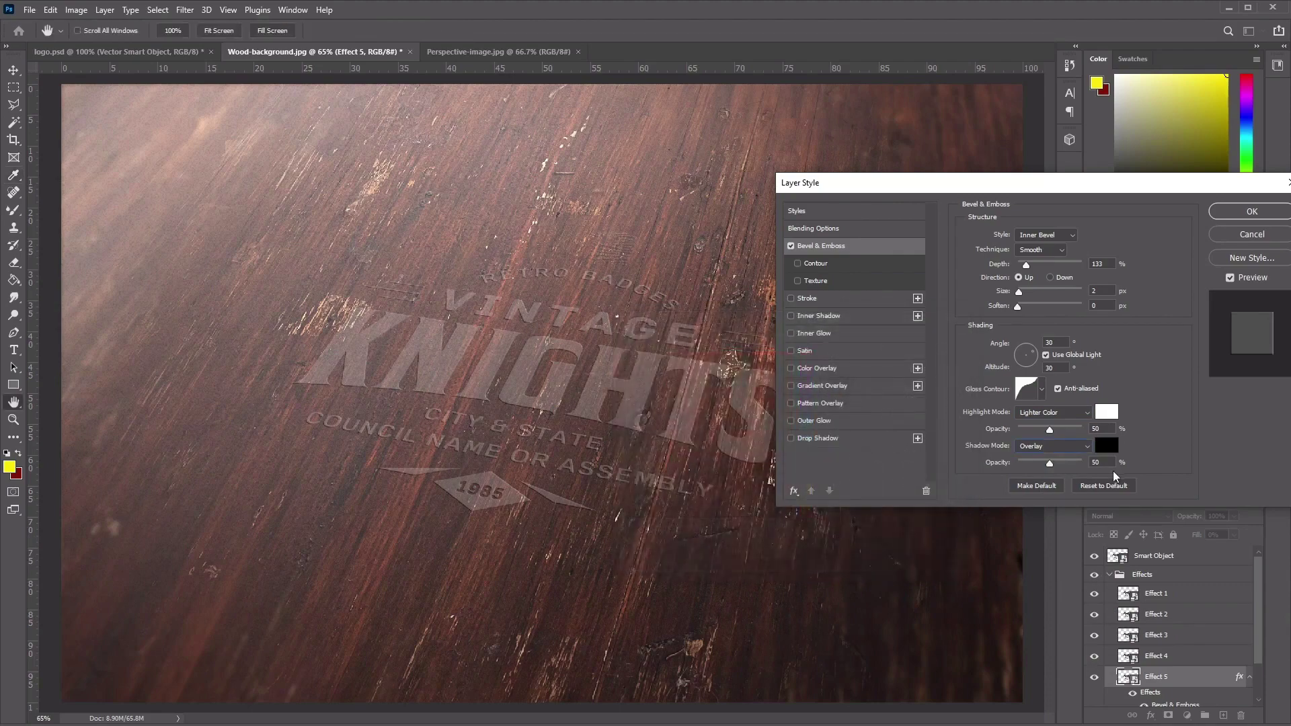
double_click(1105, 464)
type("80")
- Enable Inner Shadow on Effect 5 with the Multiply blend mode and black (000000) as its color
left_click(824, 317)
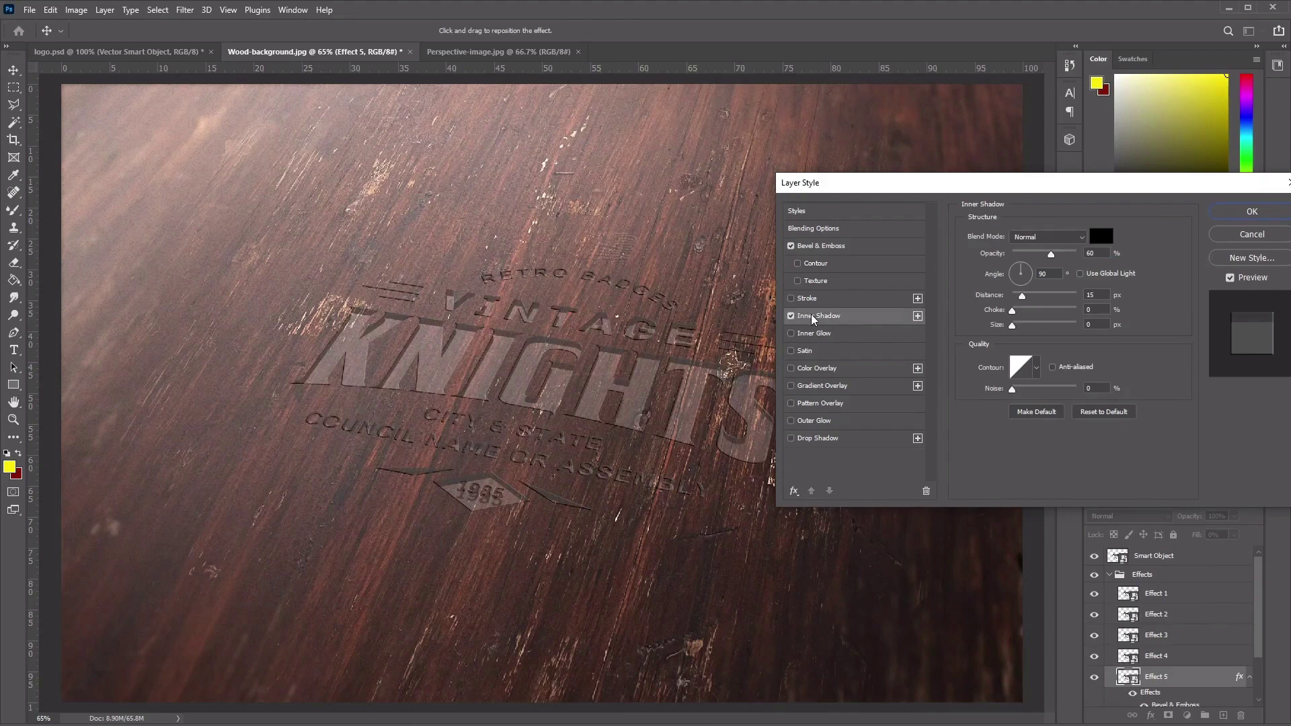
left_click(1059, 242)
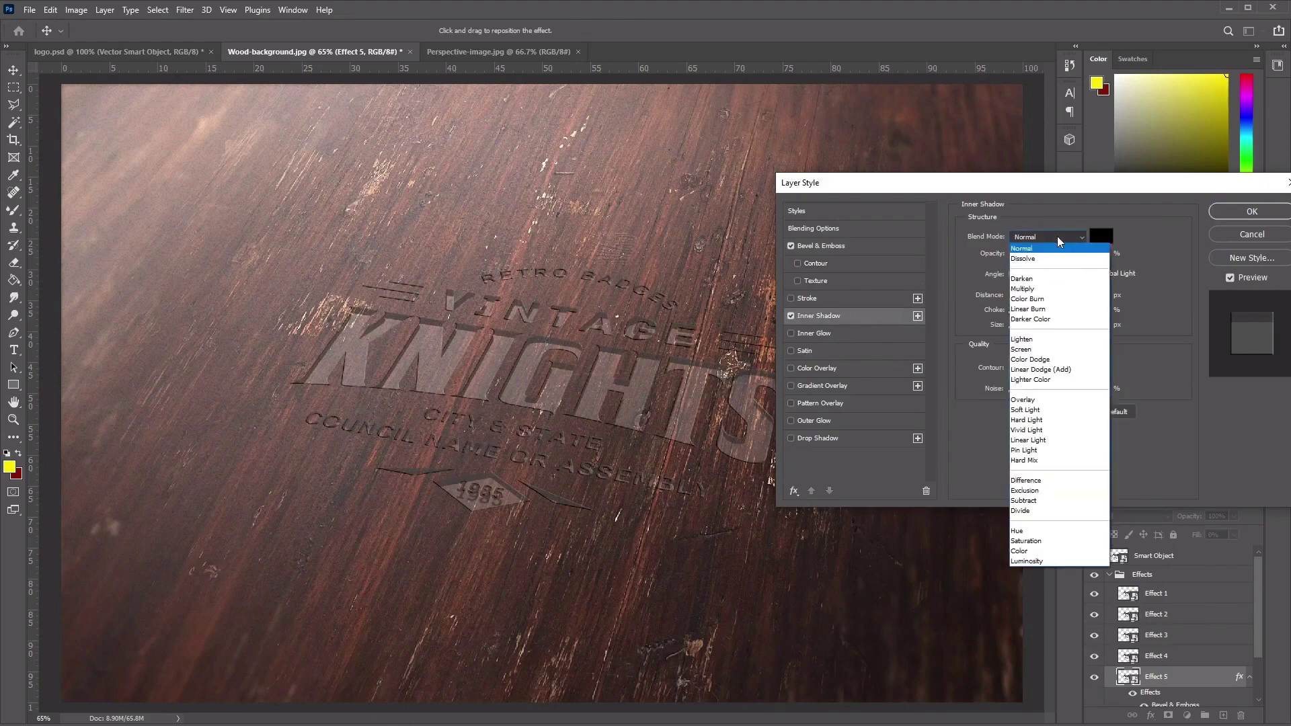
left_click(1049, 288)
left_click(1101, 237)
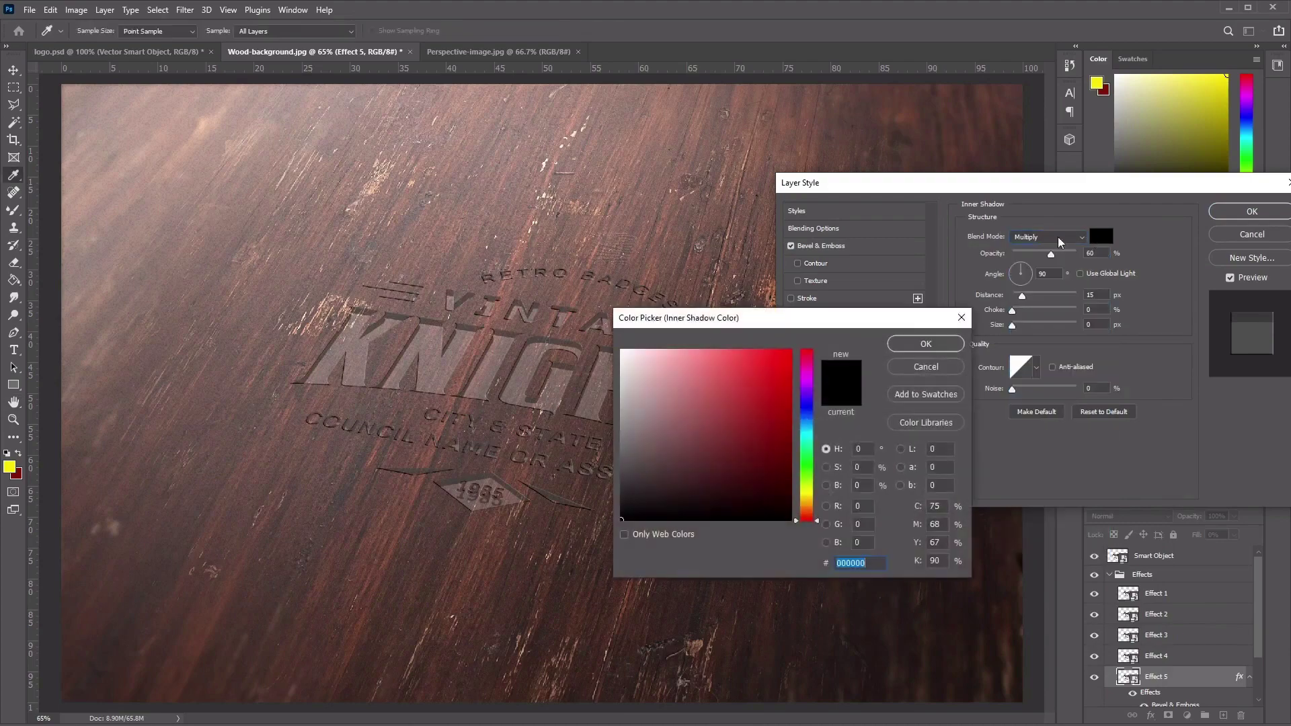
left_click(880, 566)
left_click(926, 344)
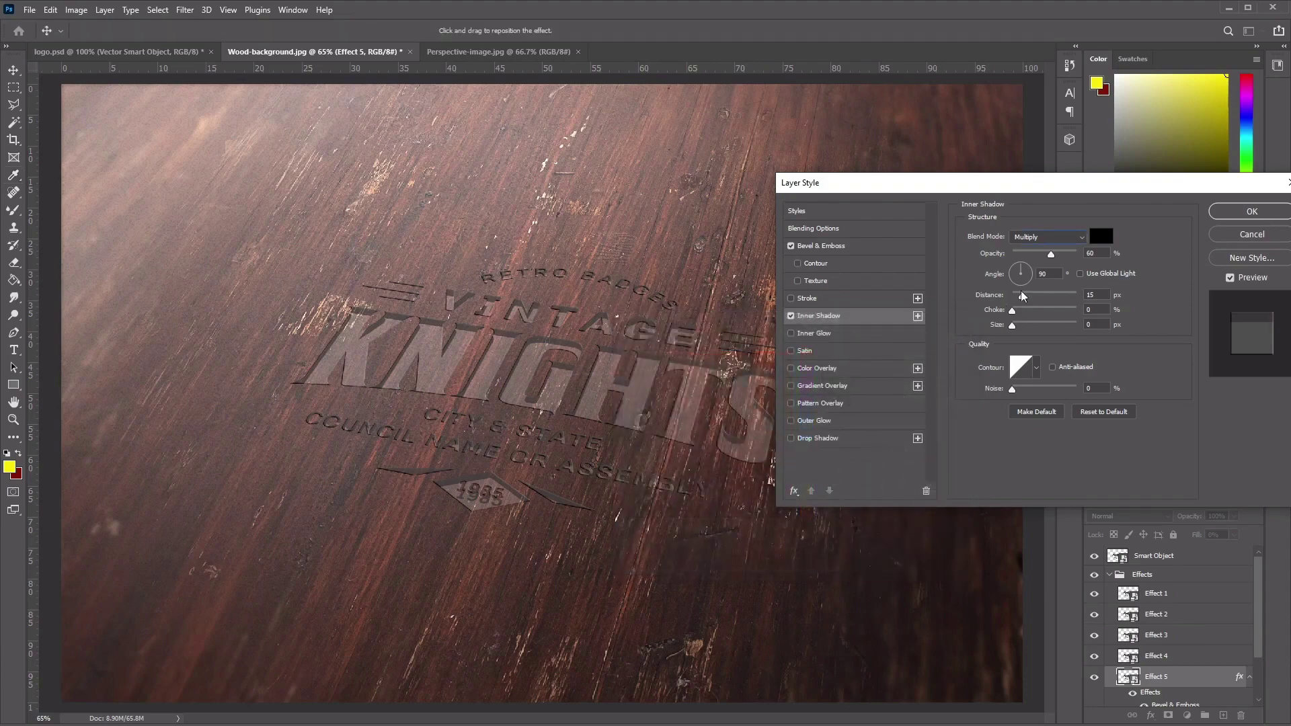
- Set the inner shadow's opacity to 80%, angle to 105° and distance to 4 px
double_click(1099, 253)
type("80")
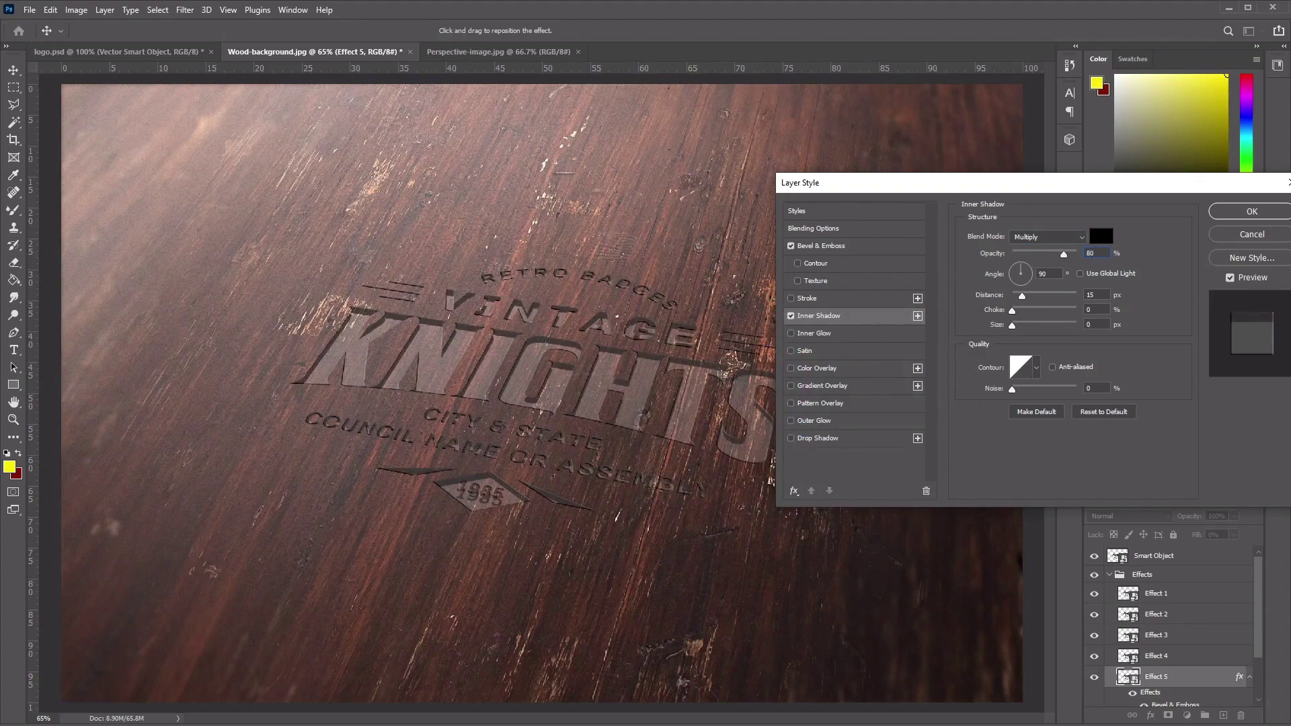
double_click(1057, 274)
type("105")
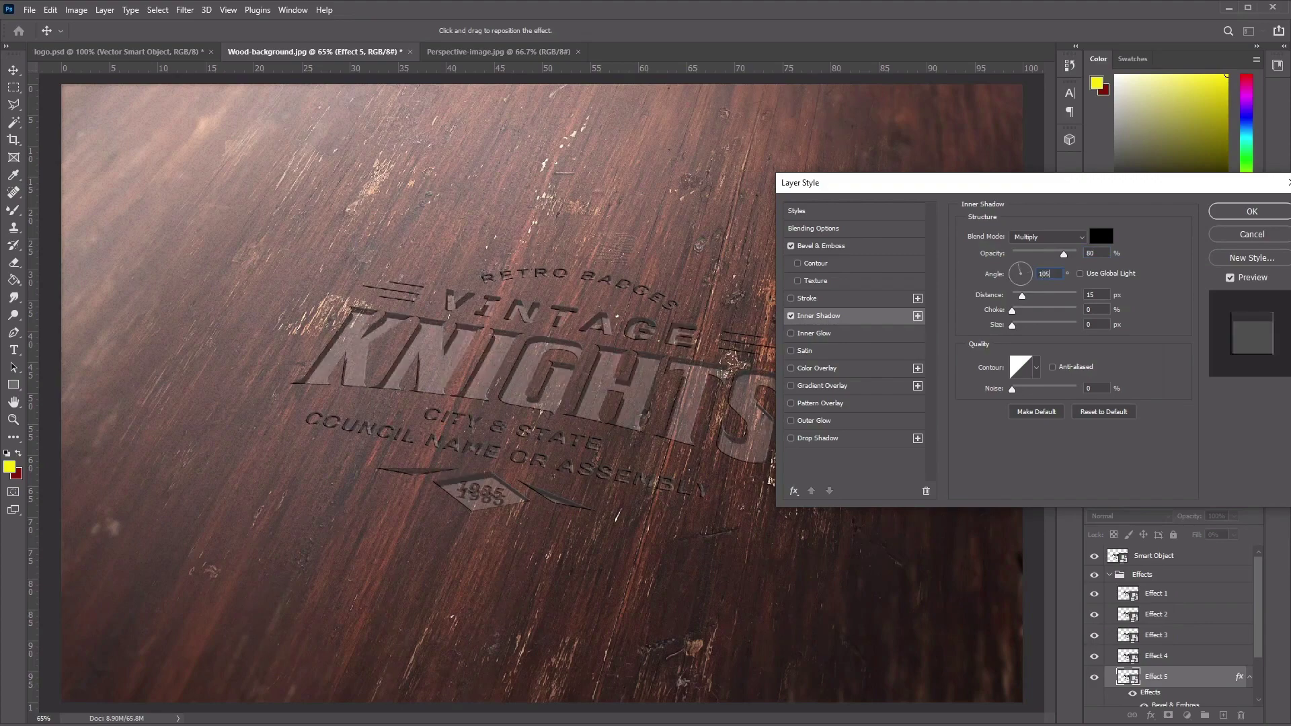
key("Tab")
type("4")
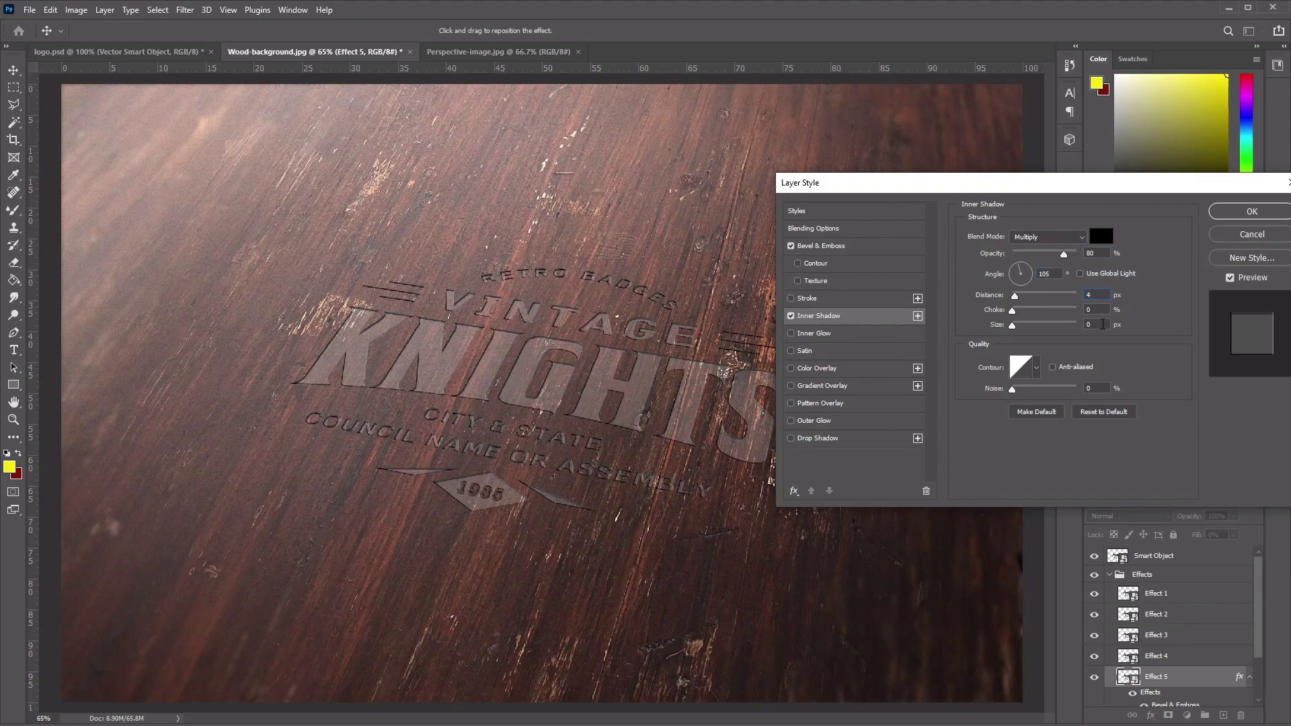
- Apply the third contour in the preset grid's second row to the inner shadow and make it anti-aliased
left_click(1037, 371)
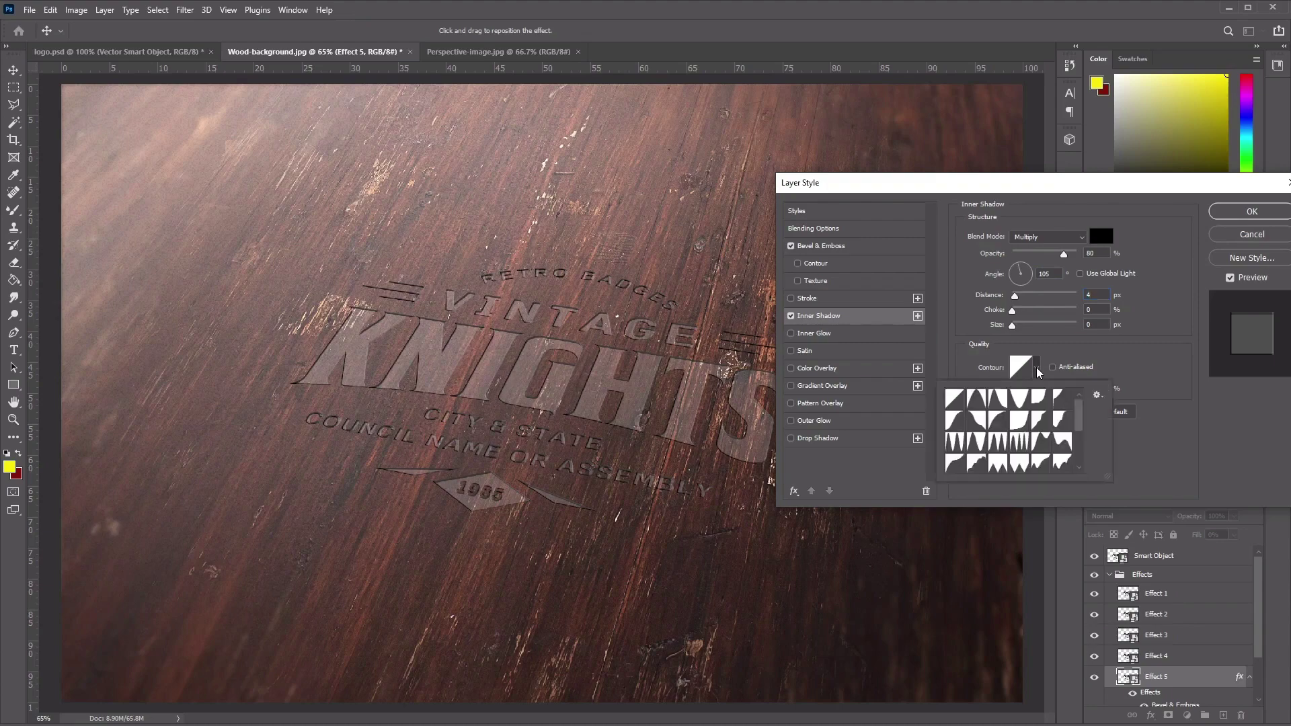
left_click(1002, 428)
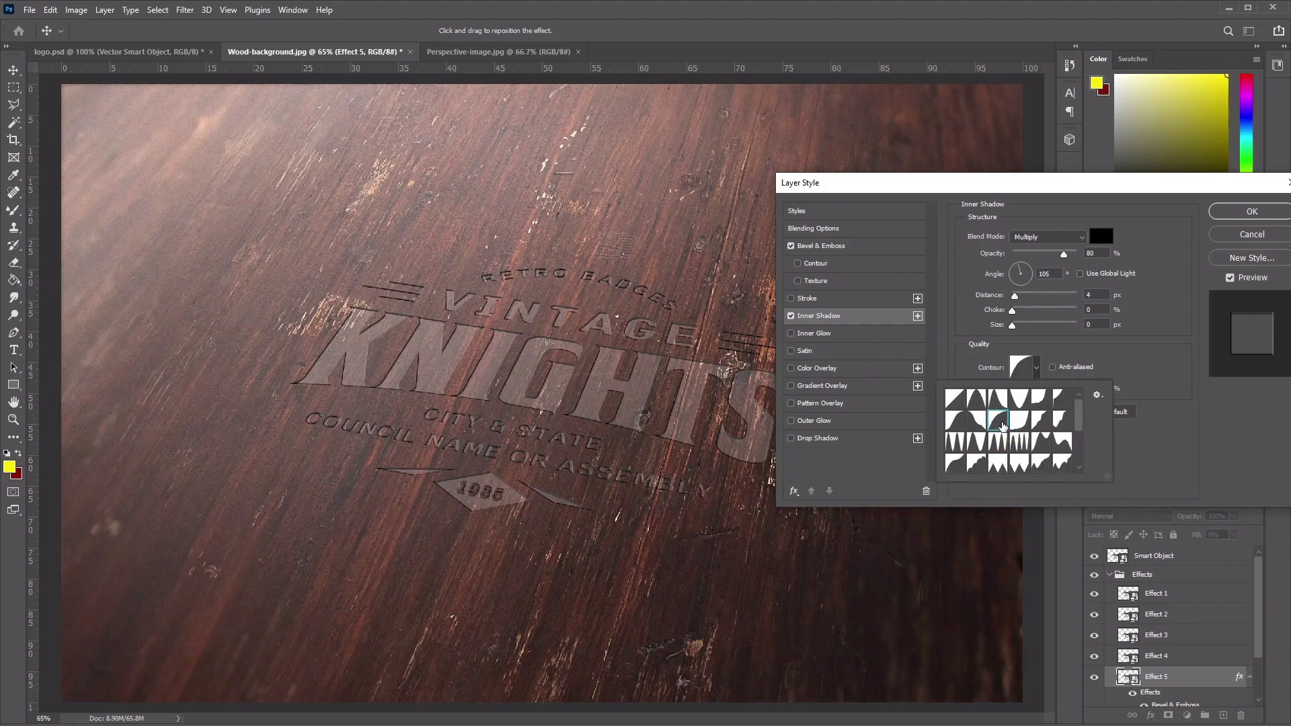
left_click(1075, 369)
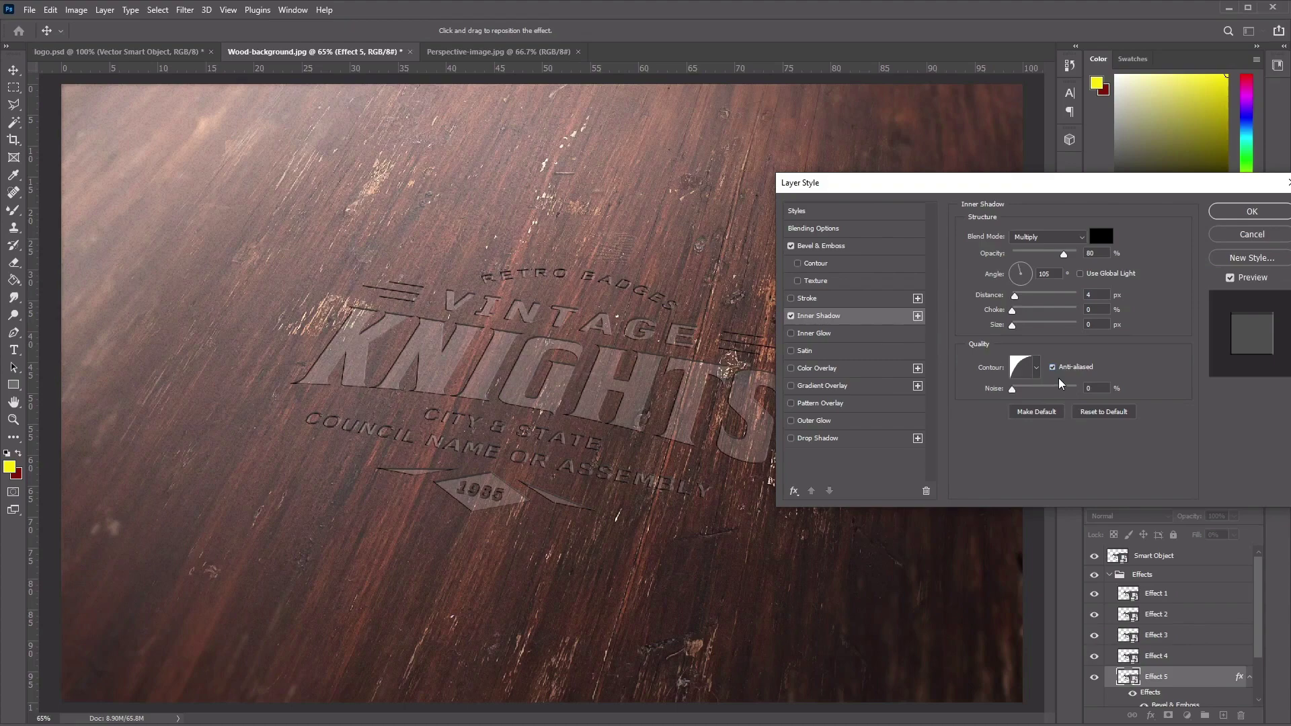
- Enable the Satin effect on Effect 5 and set its blend mode to Soft Light
left_click(805, 351)
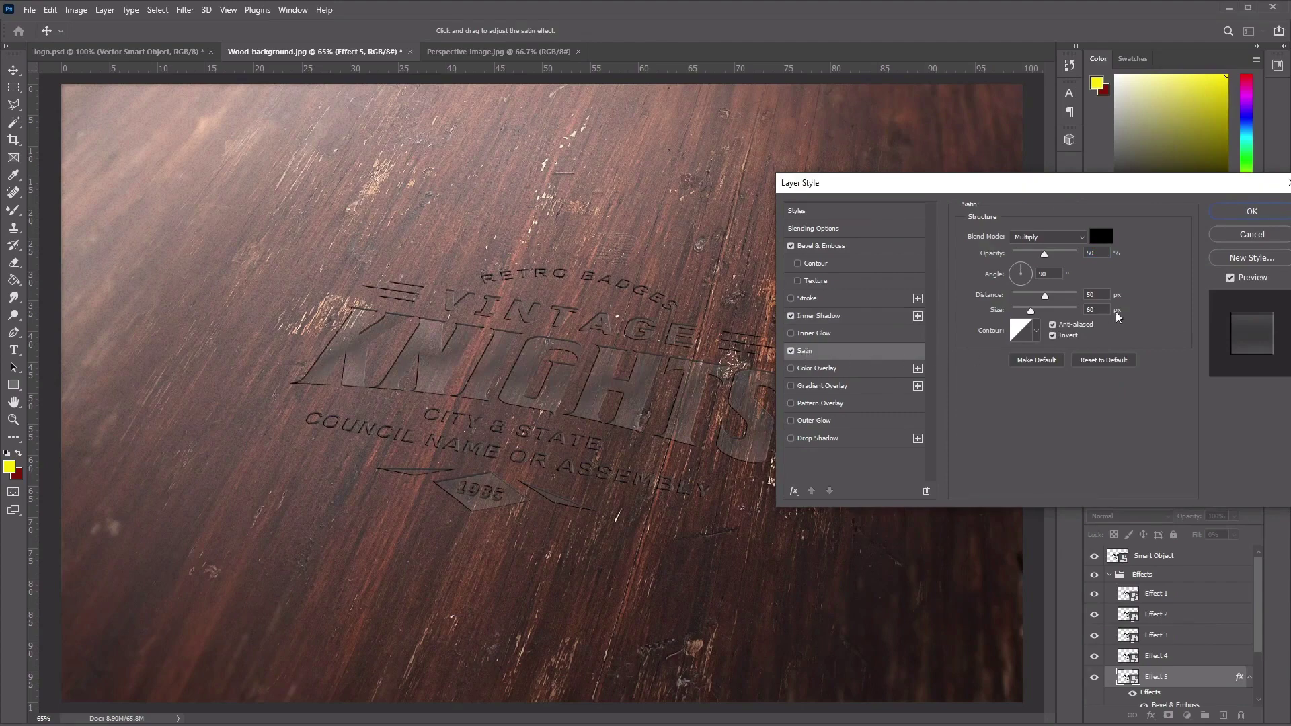
left_click(1022, 240)
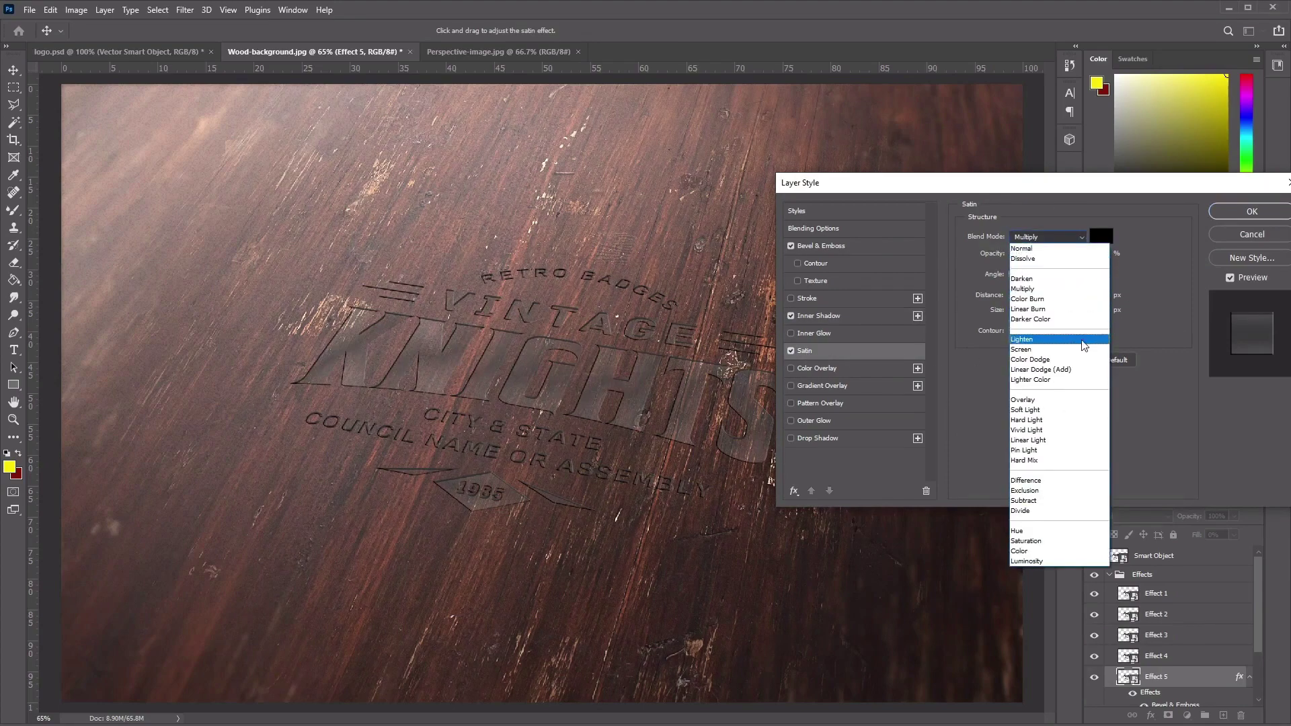
left_click(1069, 410)
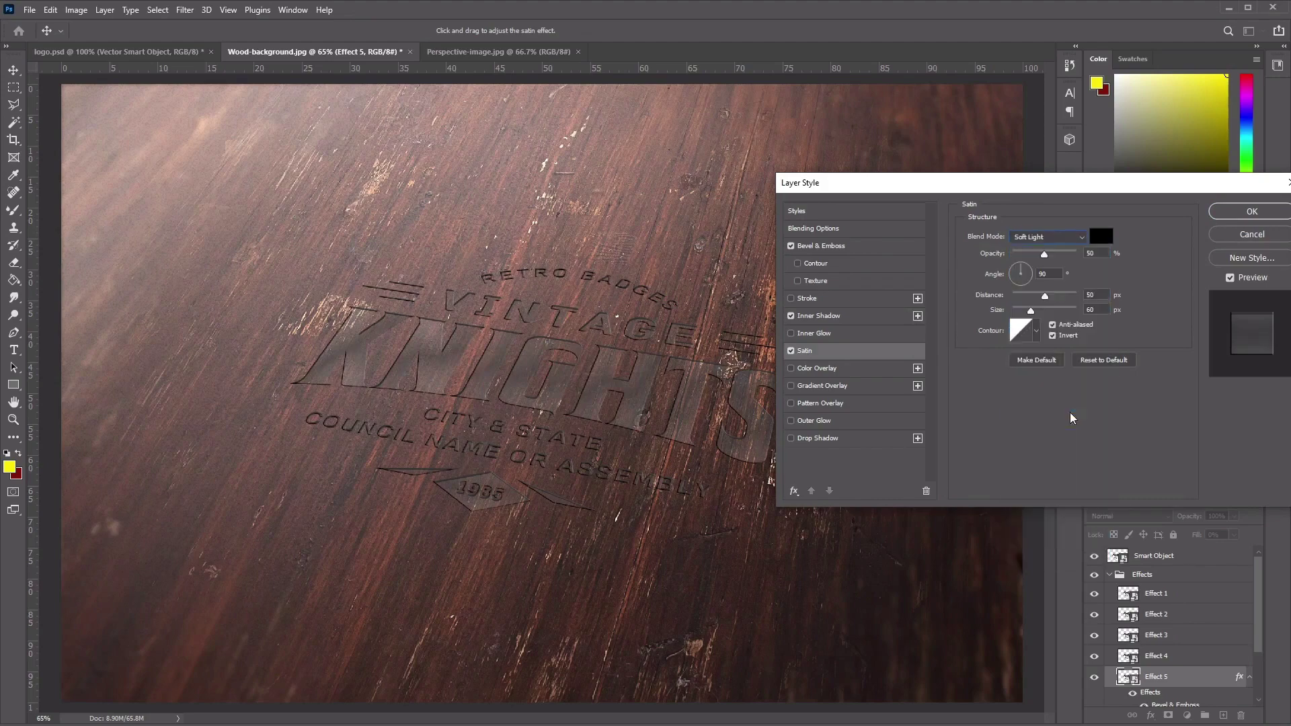
- Set the satin color to 3b2b25 and its opacity to 100%
left_click(1102, 237)
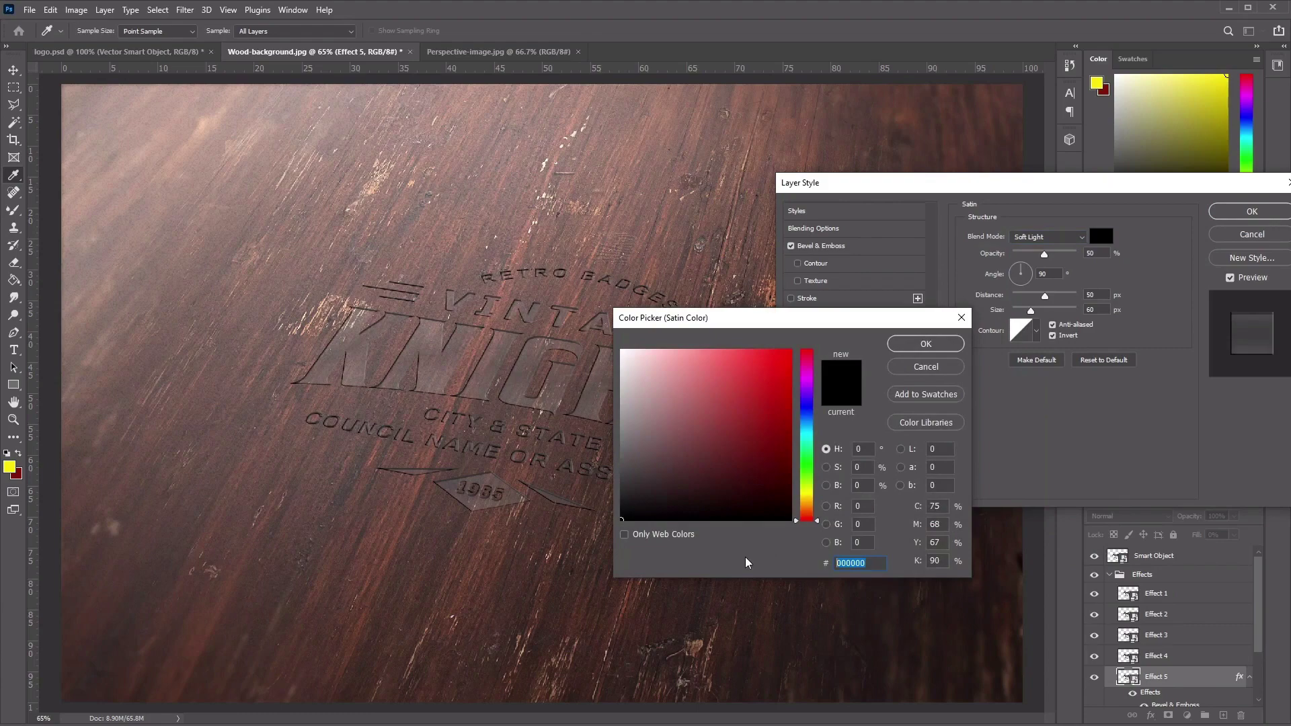
type("3b2b25")
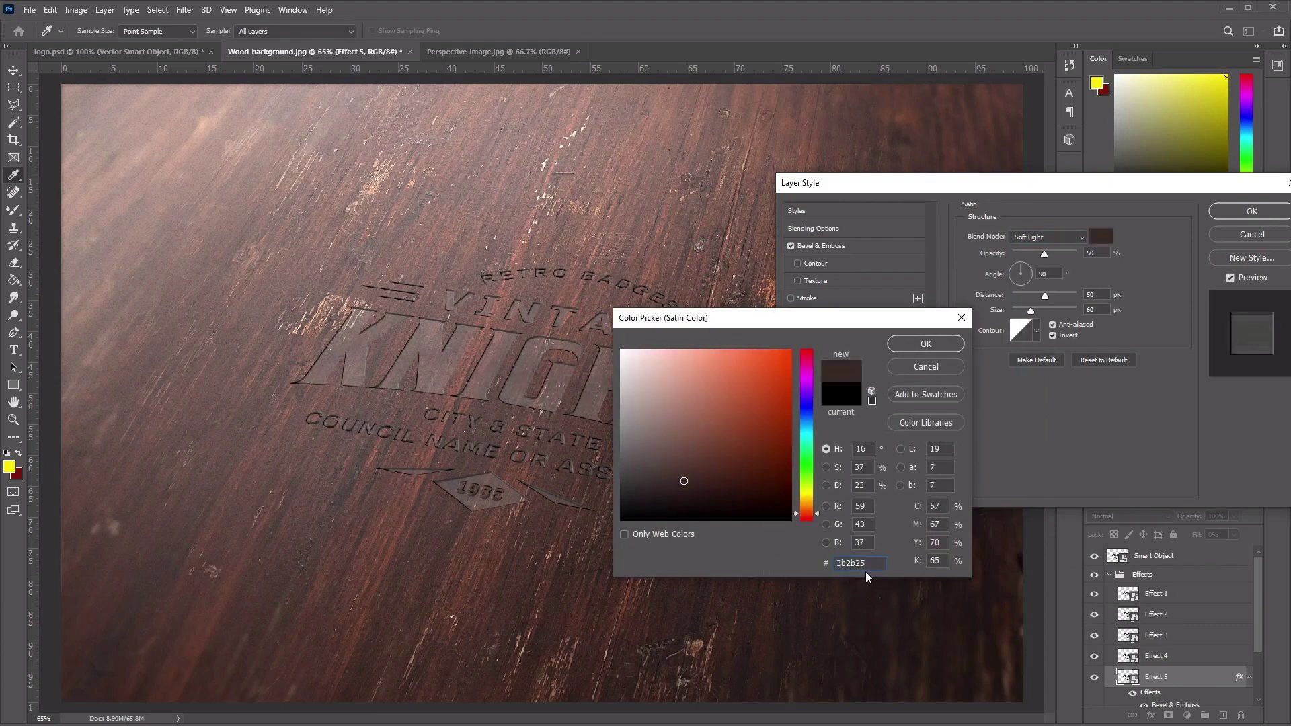
left_click(940, 349)
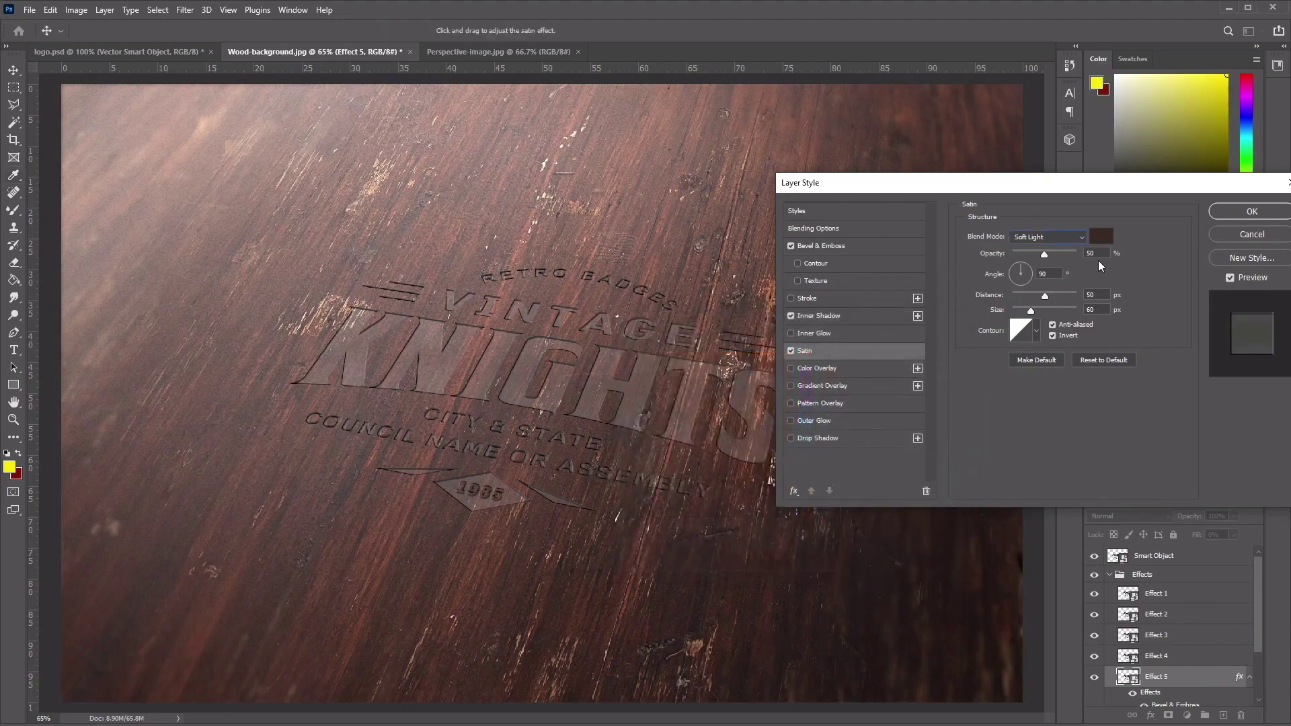
left_click_drag(1057, 257, 1093, 256)
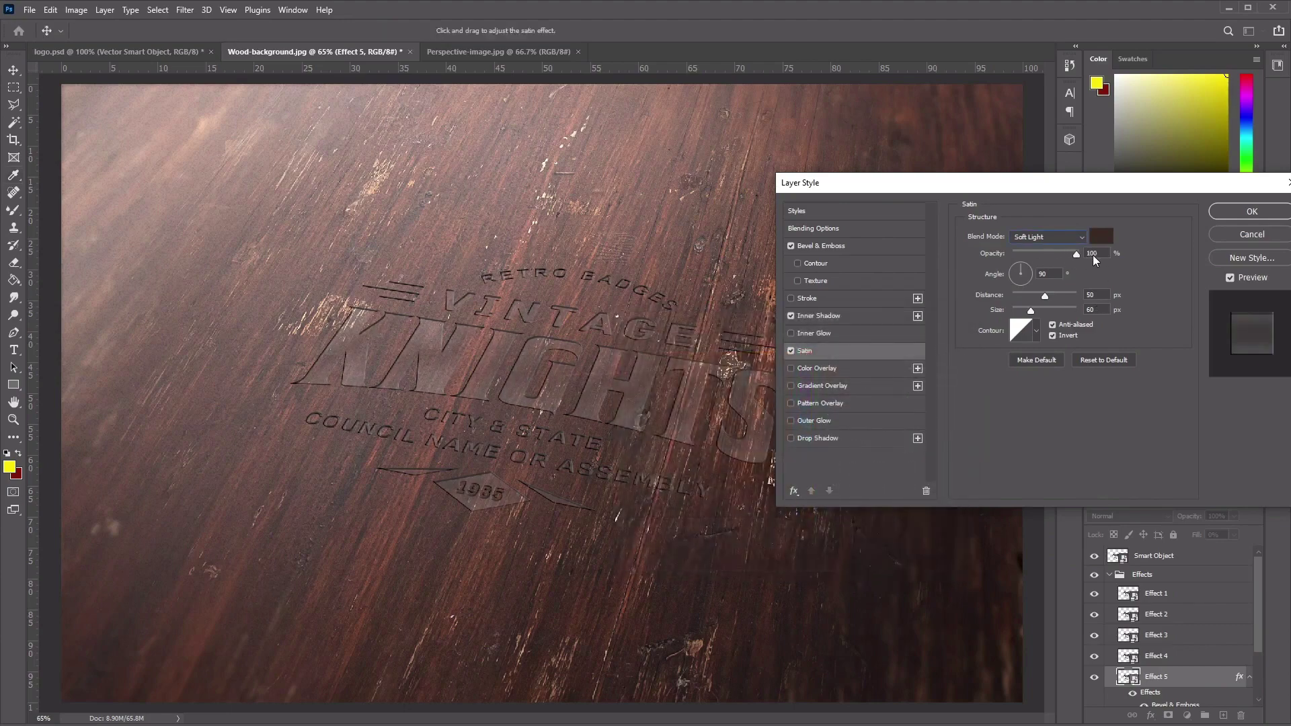
- Set the satin's angle to 120°, distance to 1 px and size to 0 px
double_click(1048, 273)
type("1")
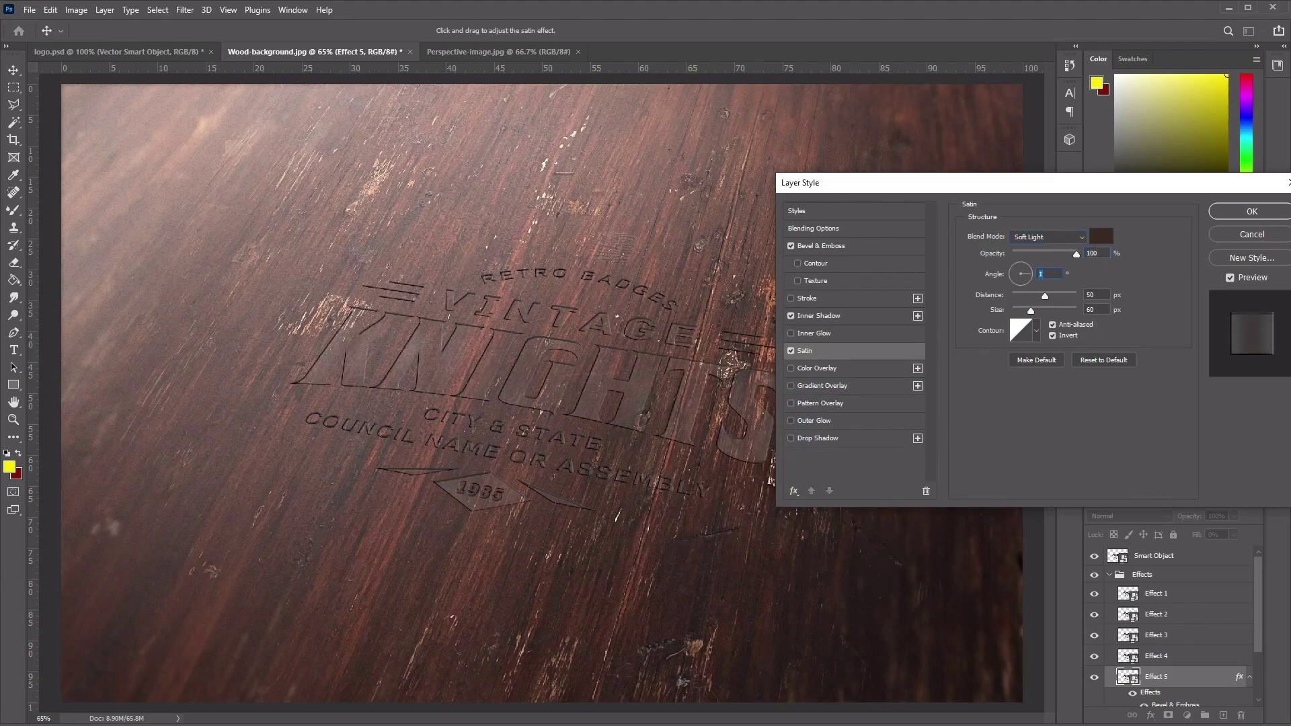
type("20")
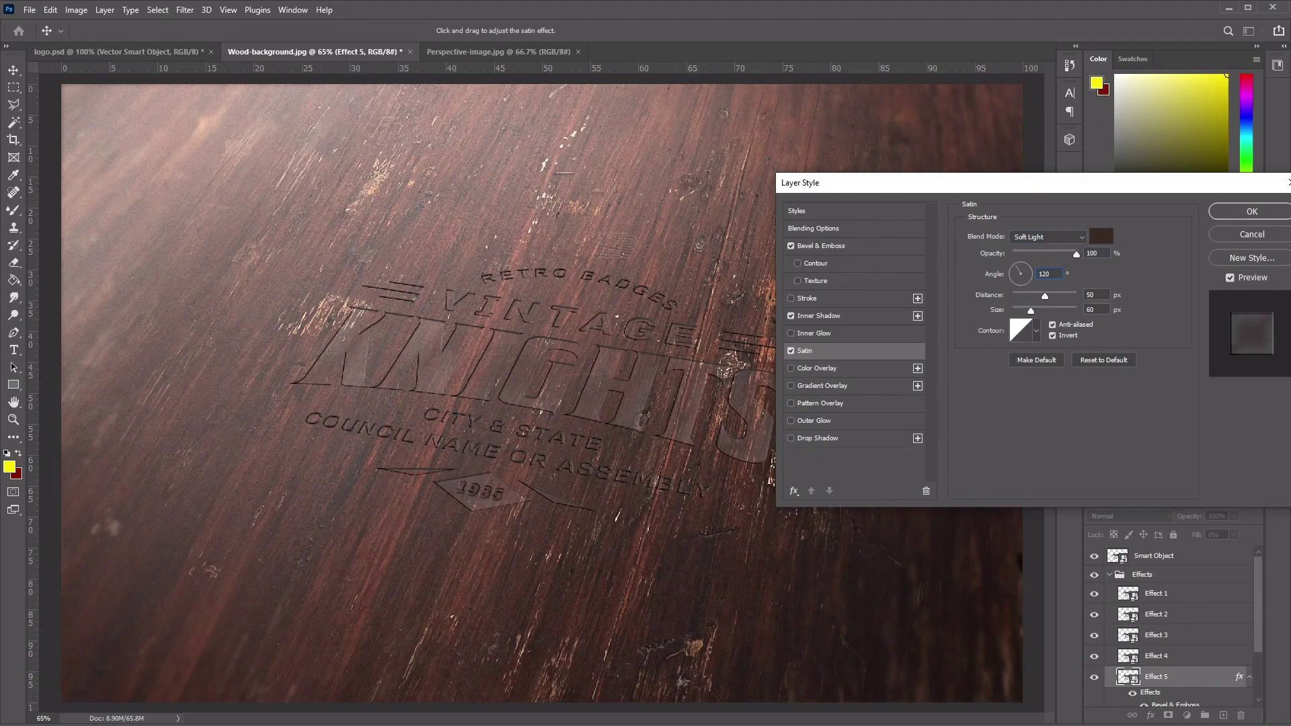
double_click(1098, 294)
type("1")
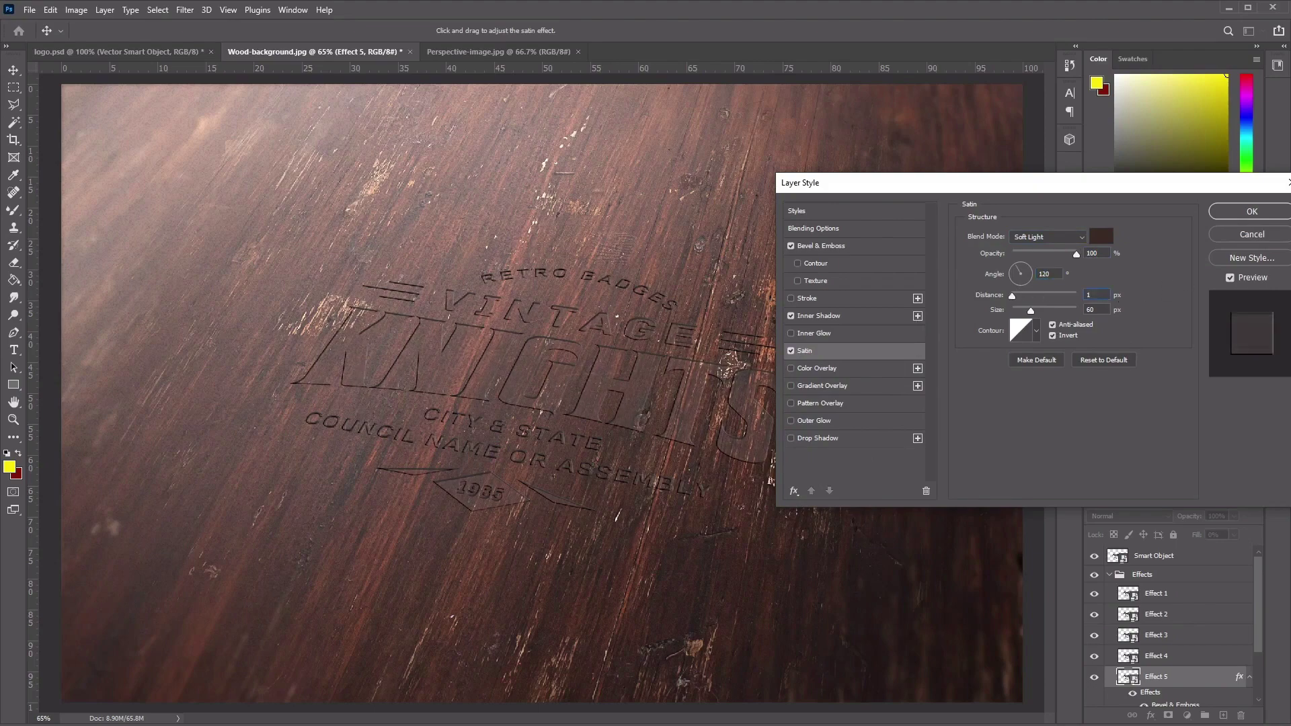
key("Tab")
type("0")
- Apply the third contour in the preset grid's second row to the satin effect
left_click(1039, 329)
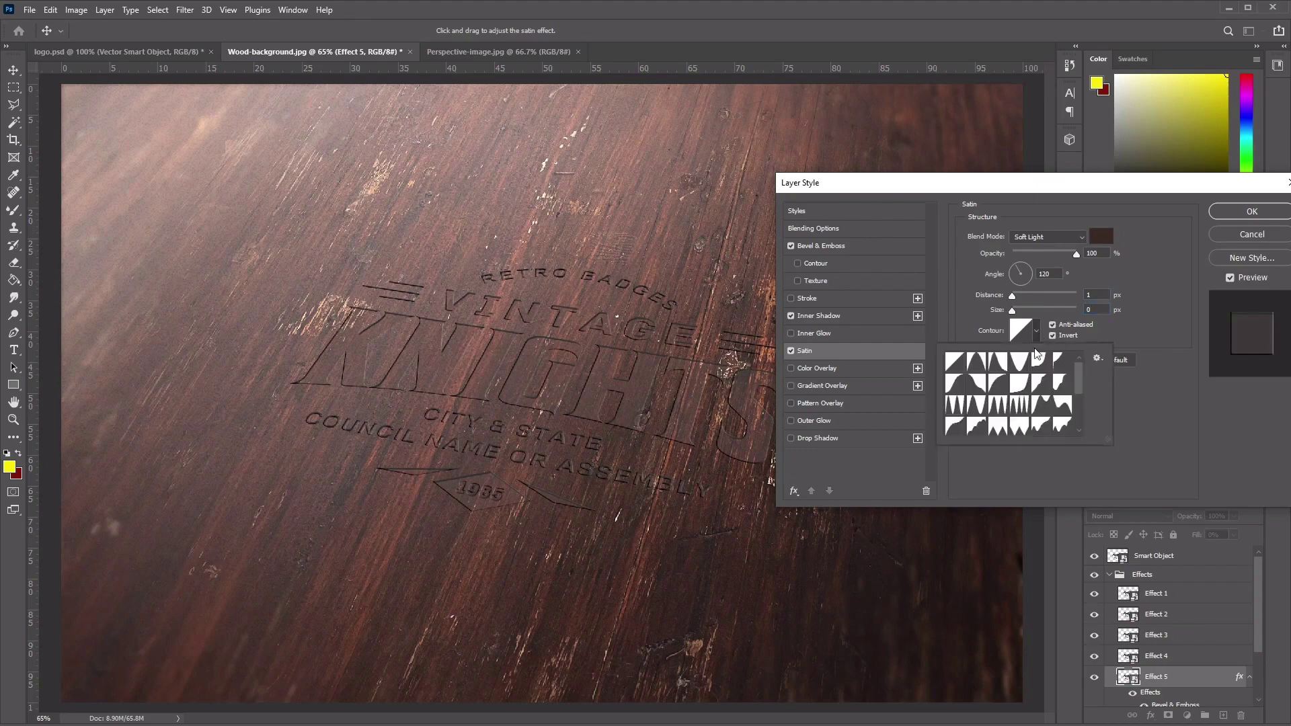
left_click(1006, 393)
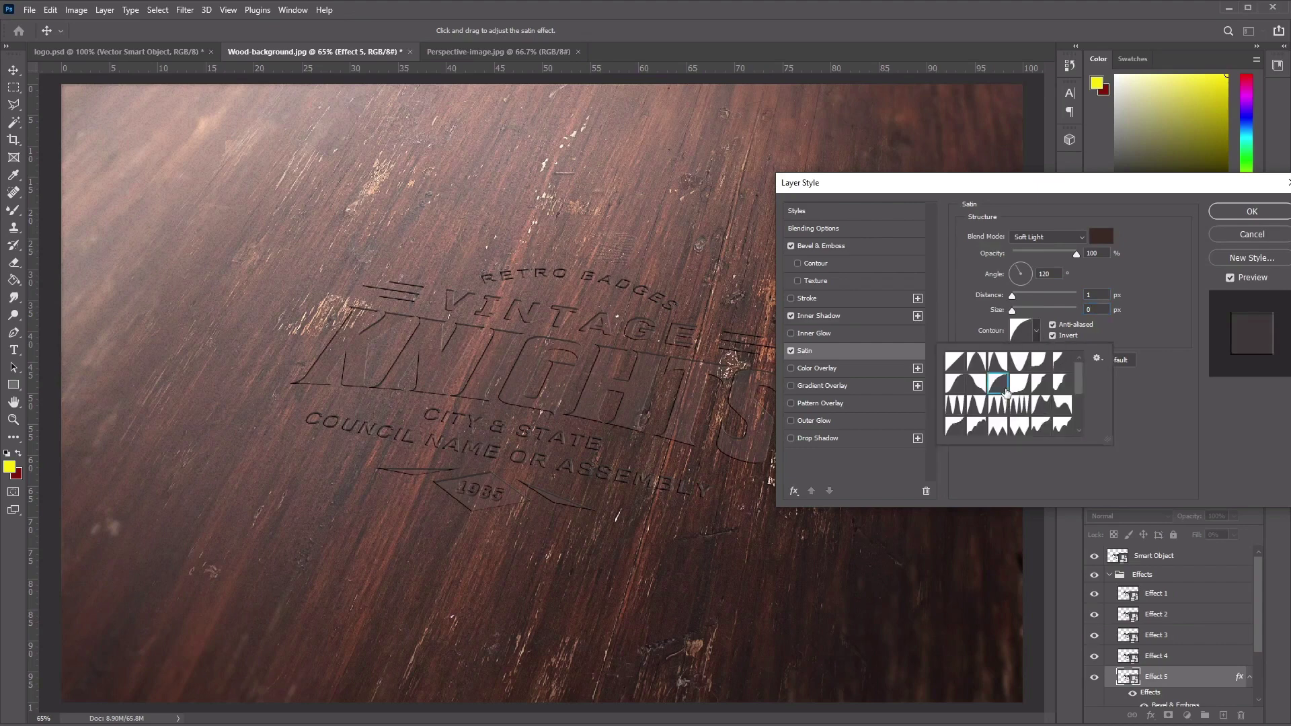
left_click(1104, 333)
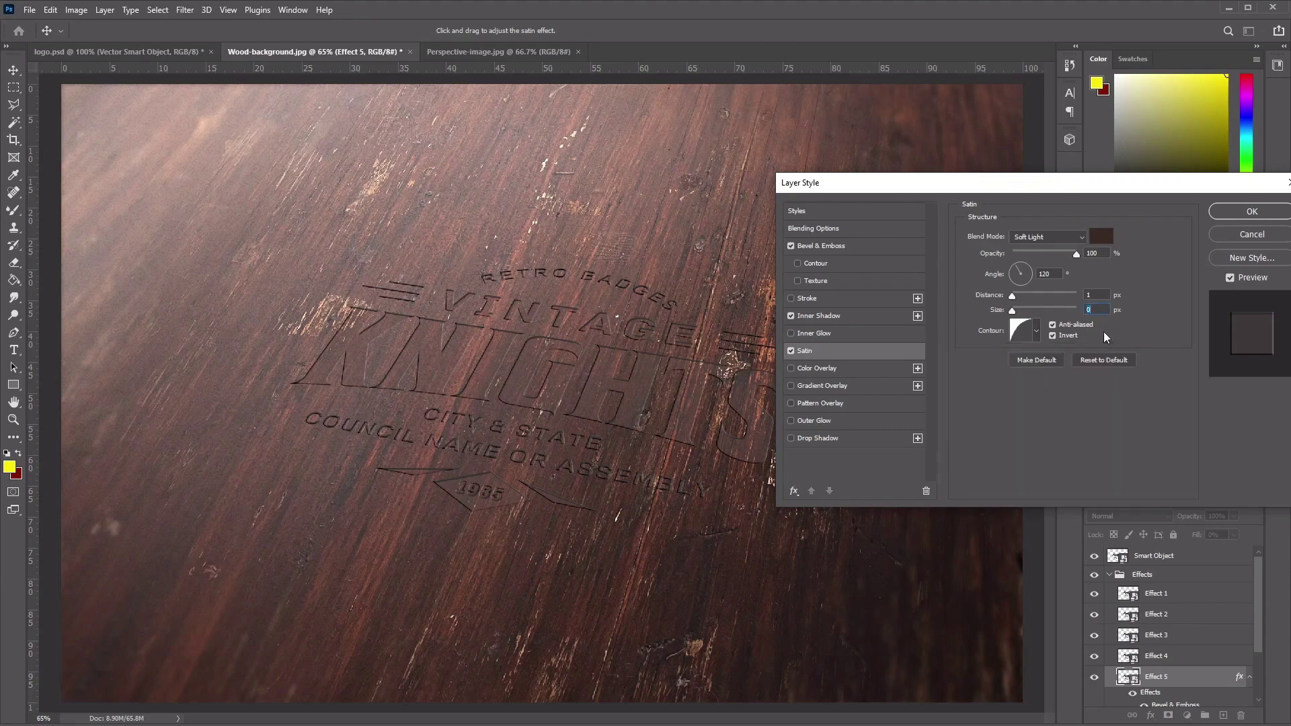
left_click(1053, 326)
- Enable Drop Shadow on Effect 5 with white (ffffff) as its color and the Overlay blend mode
left_click(832, 439)
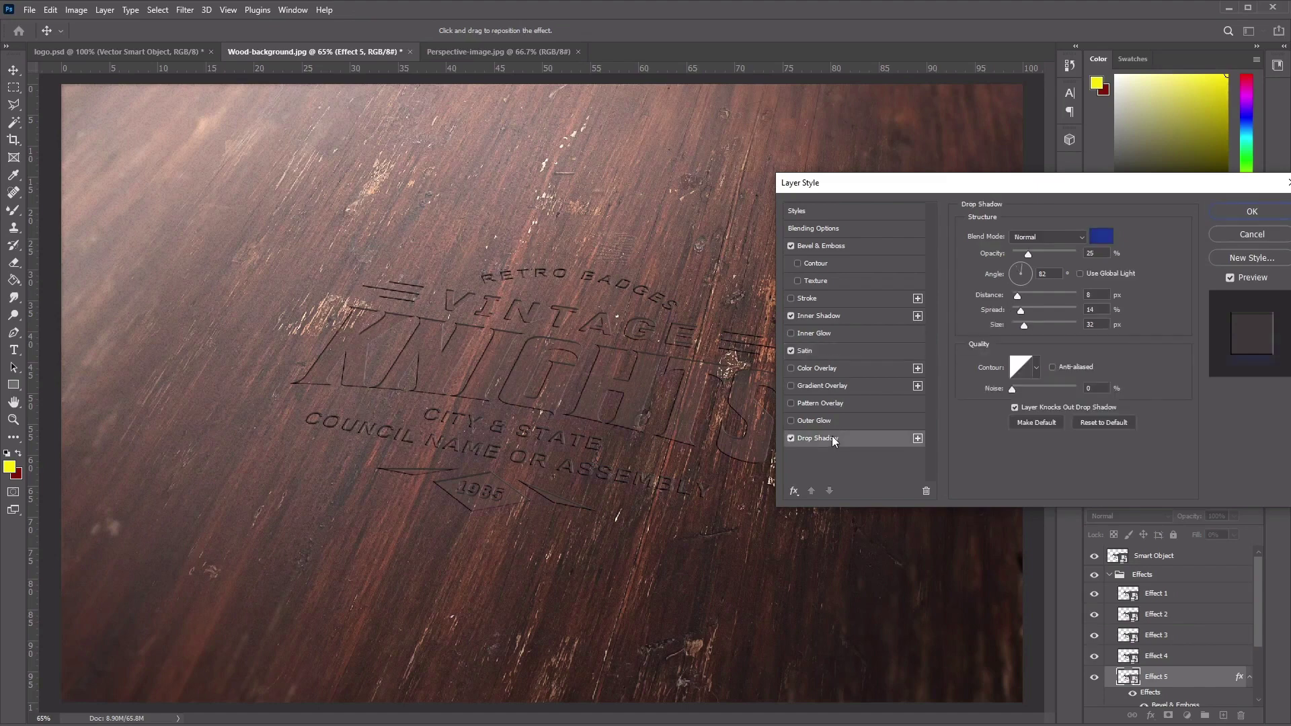
left_click(1104, 237)
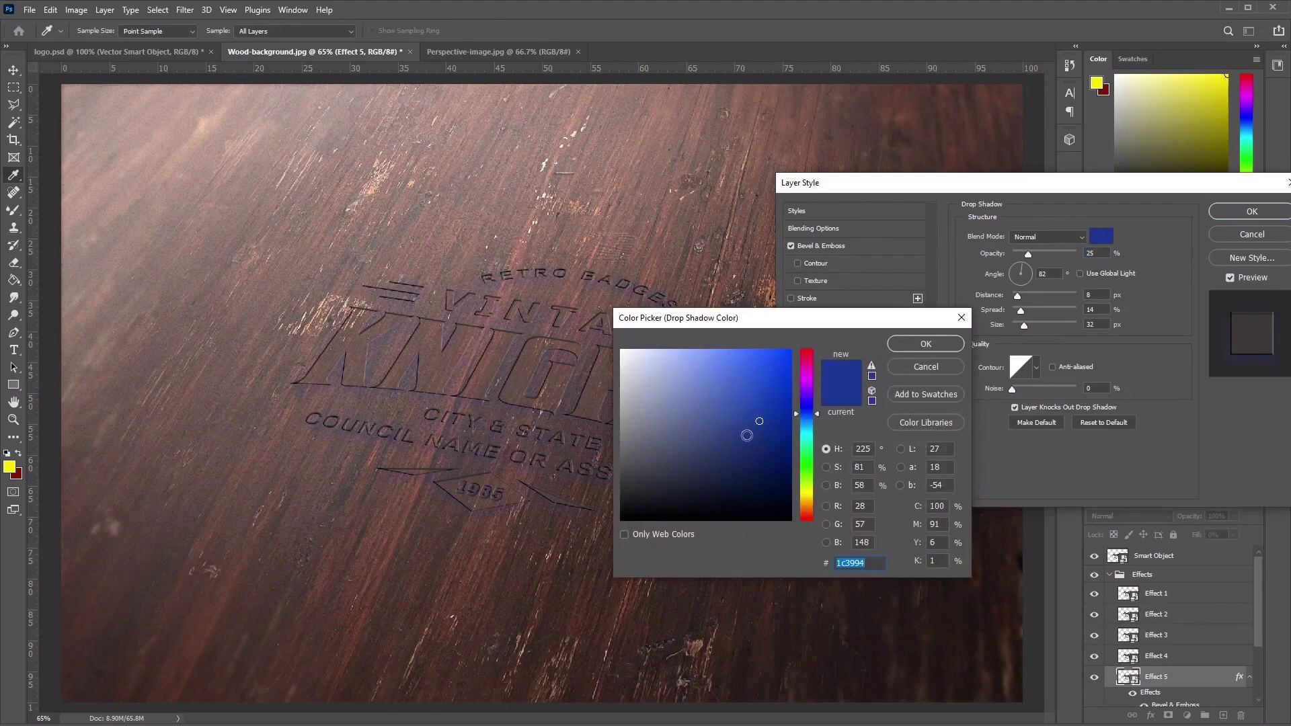
type("ffffff")
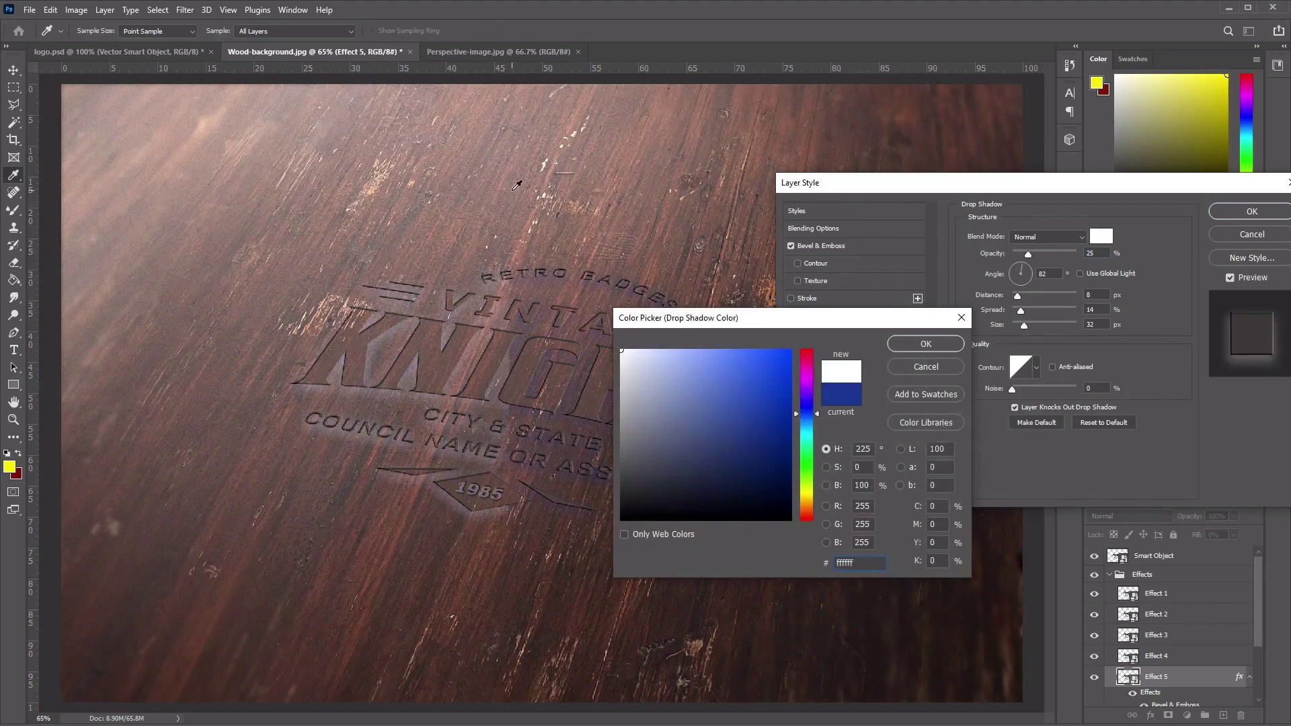
left_click(925, 344)
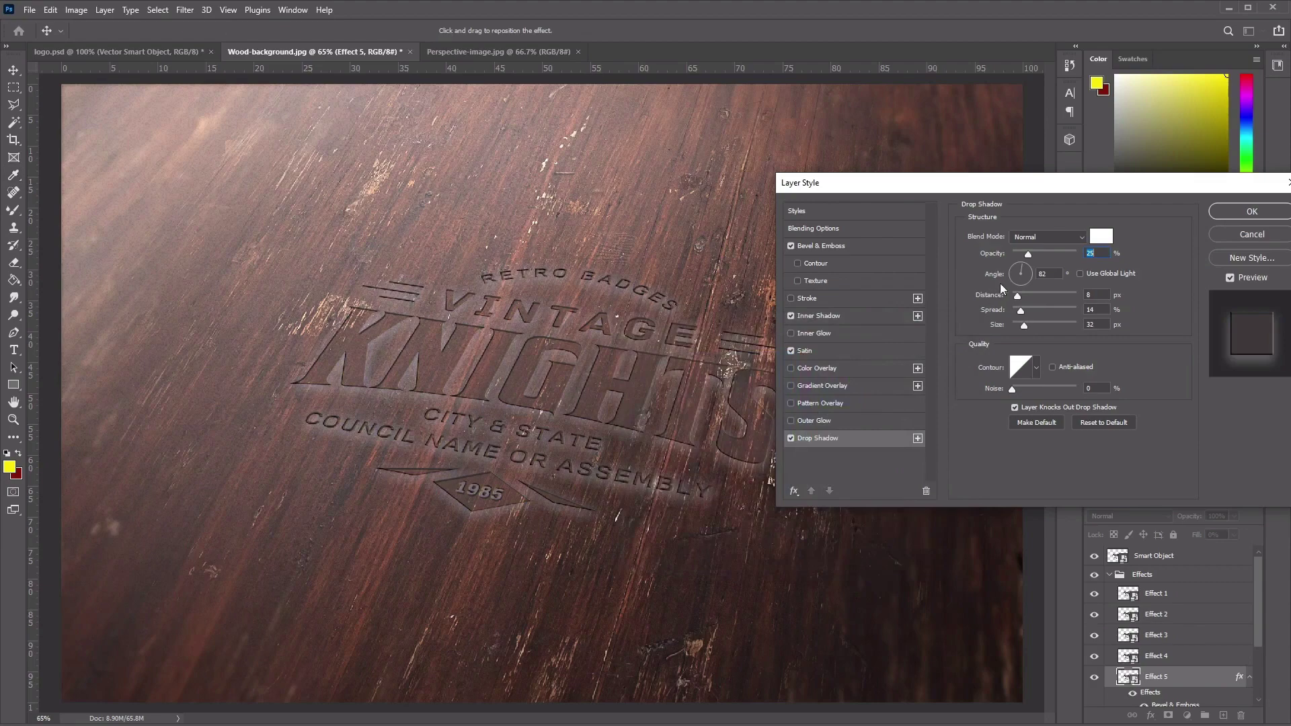
left_click(1059, 237)
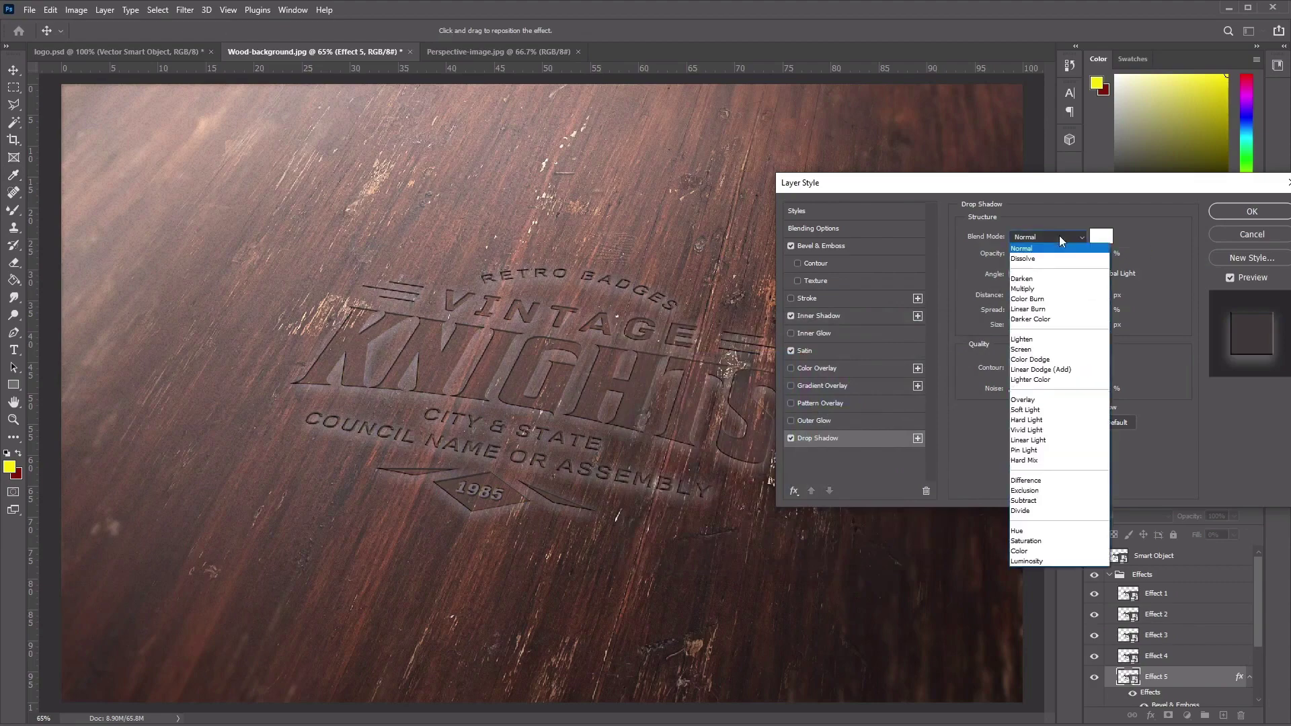
left_click(1071, 399)
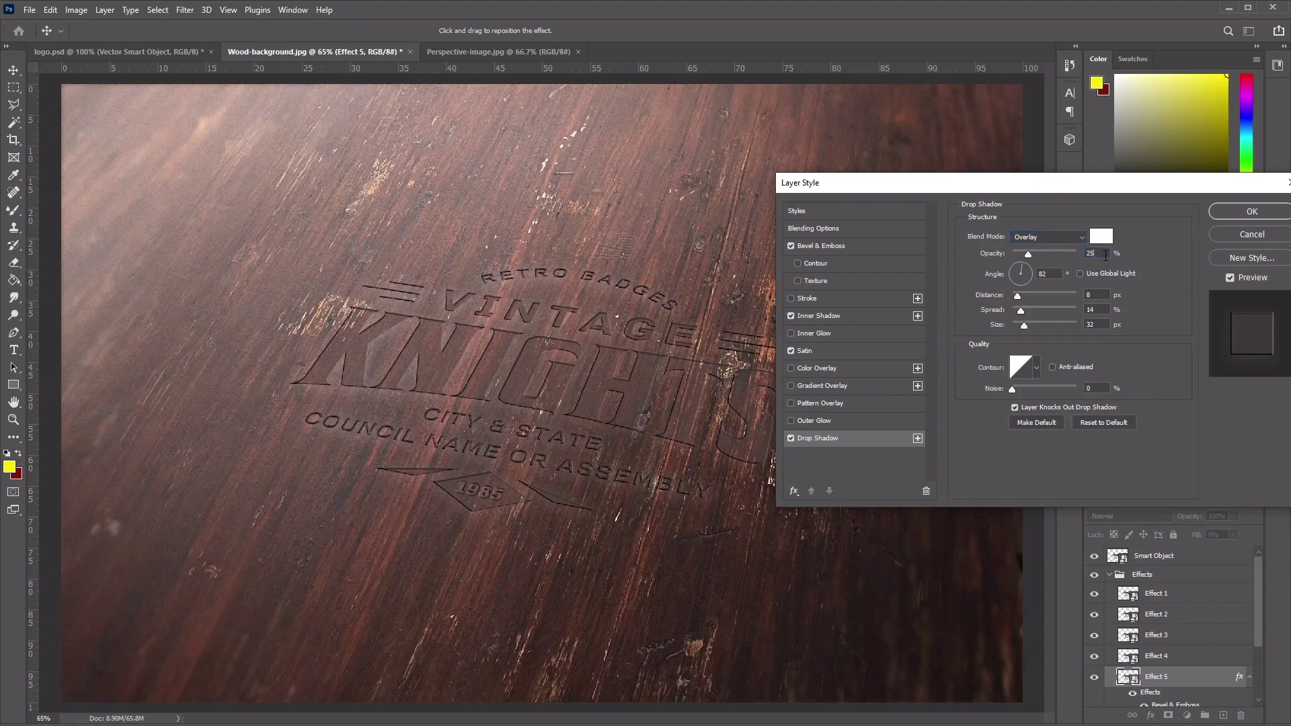
- Set the drop shadow's opacity to 80%, angle to 105°, distance to 2 px, and spread and size to 0
key("Return")
type("80")
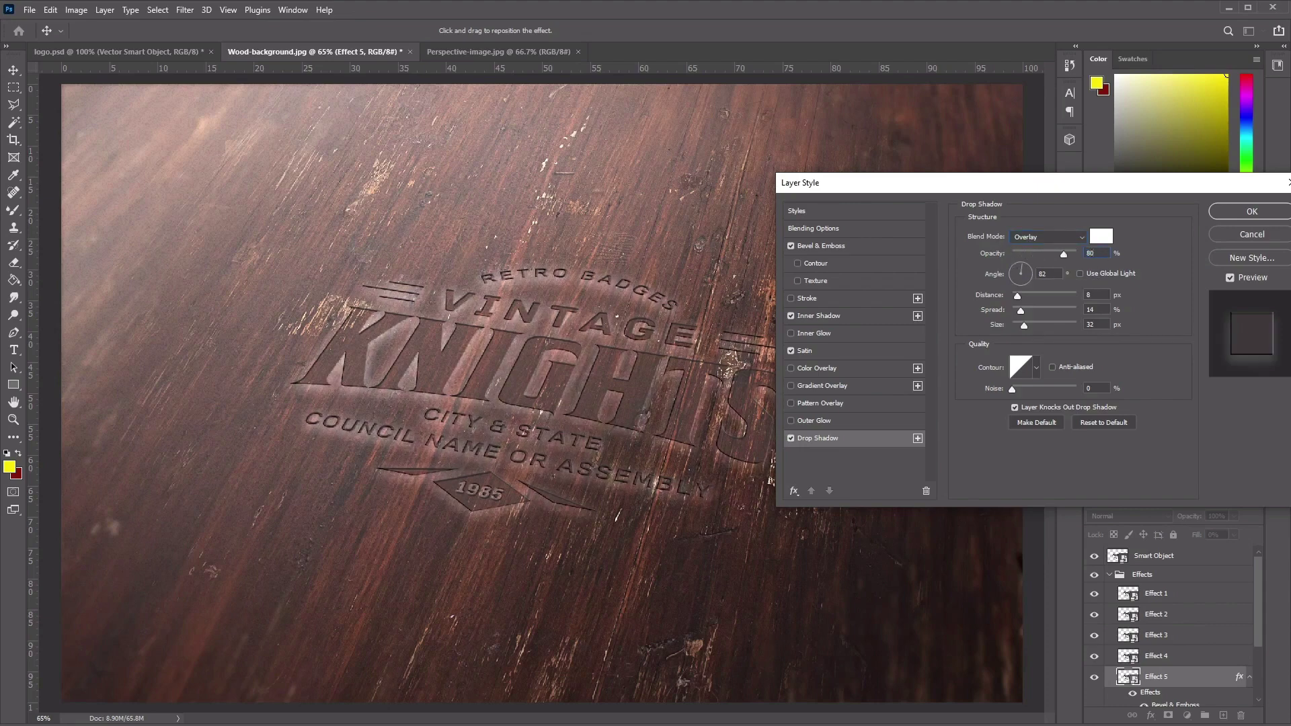
key("Tab")
type("105")
left_click(1098, 295)
type("2")
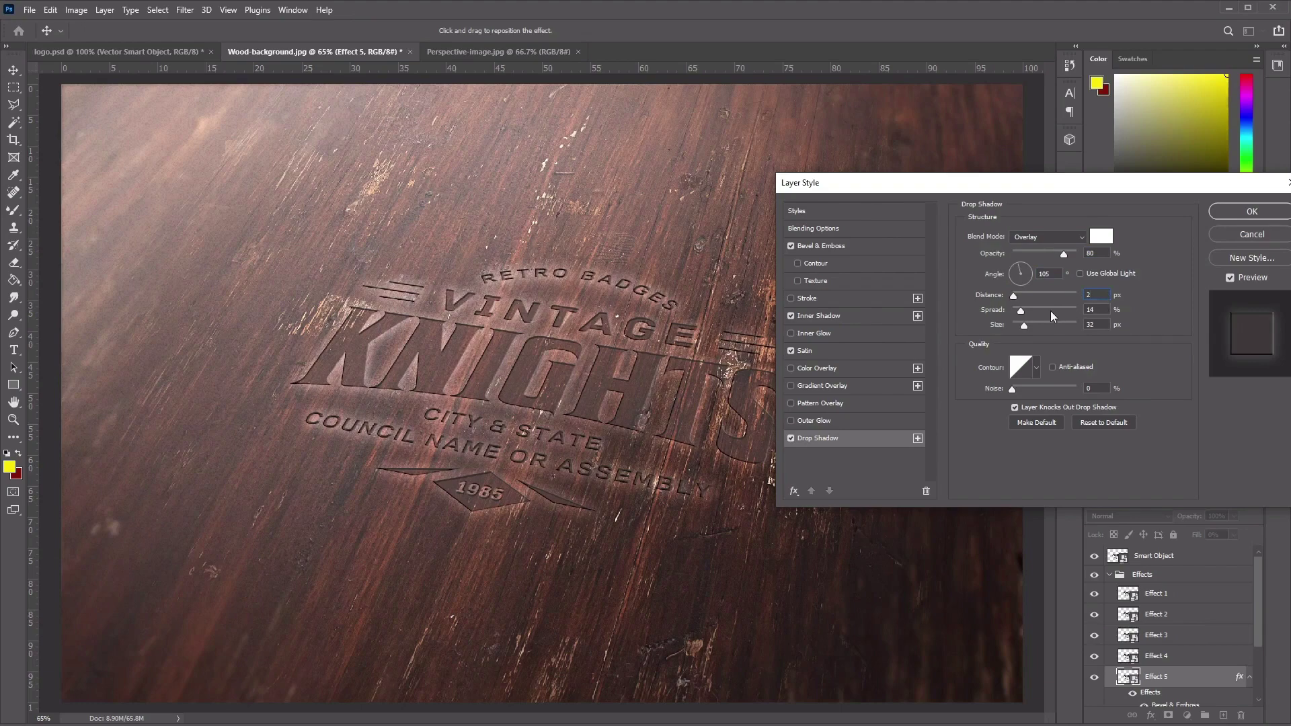
left_click_drag(1036, 315, 959, 329)
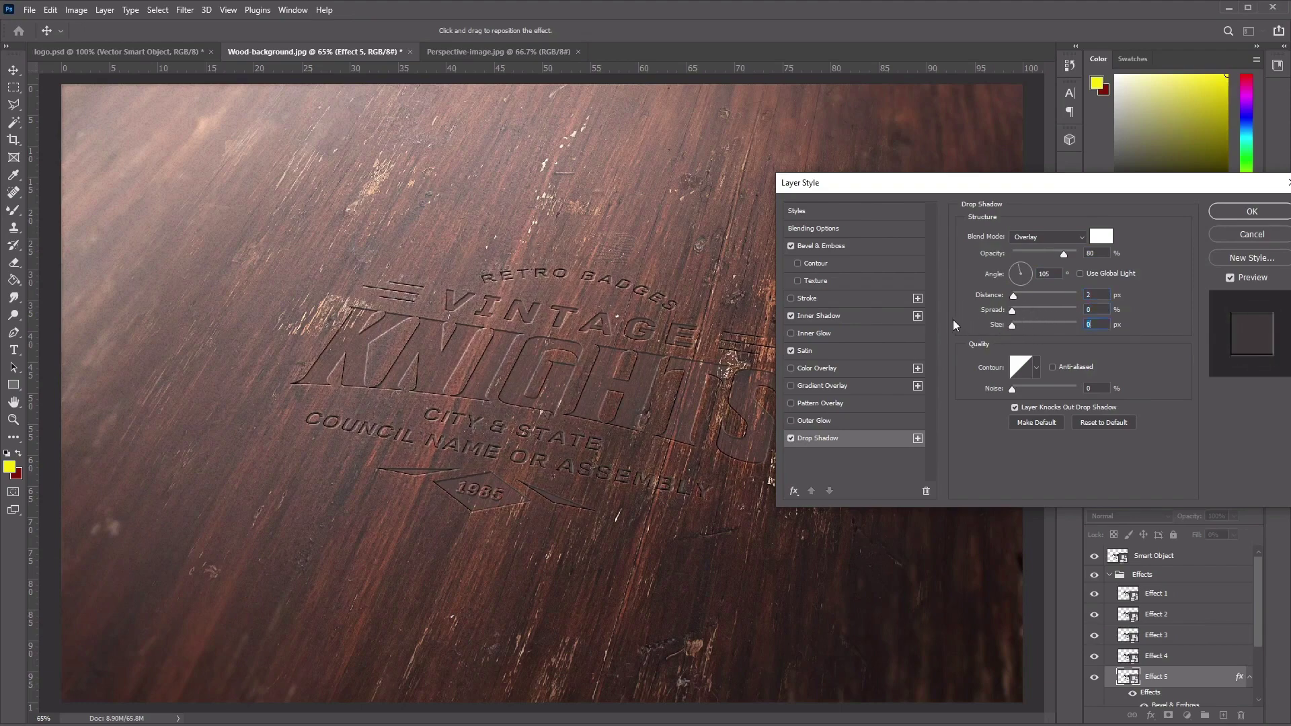
- Keep the Linear contour for the drop shadow and apply the layer style to Effect 5
left_click(1036, 367)
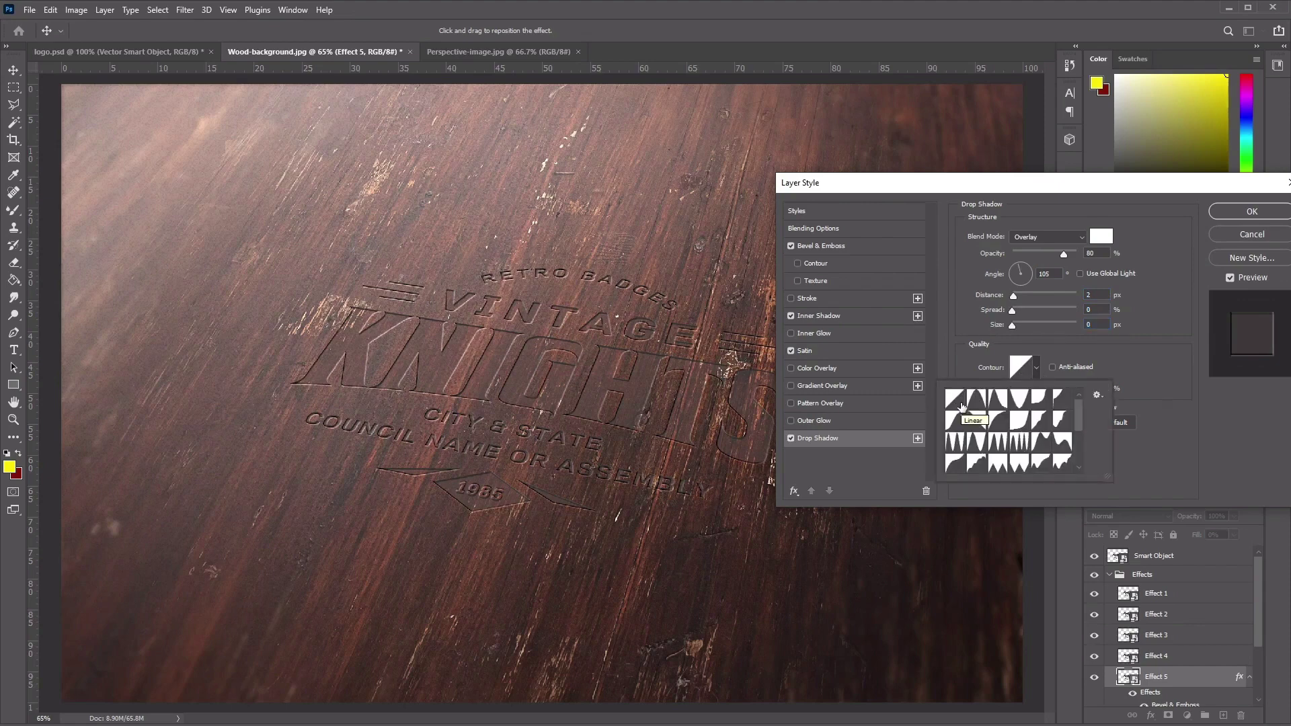
left_click(1089, 360)
left_click(1252, 211)
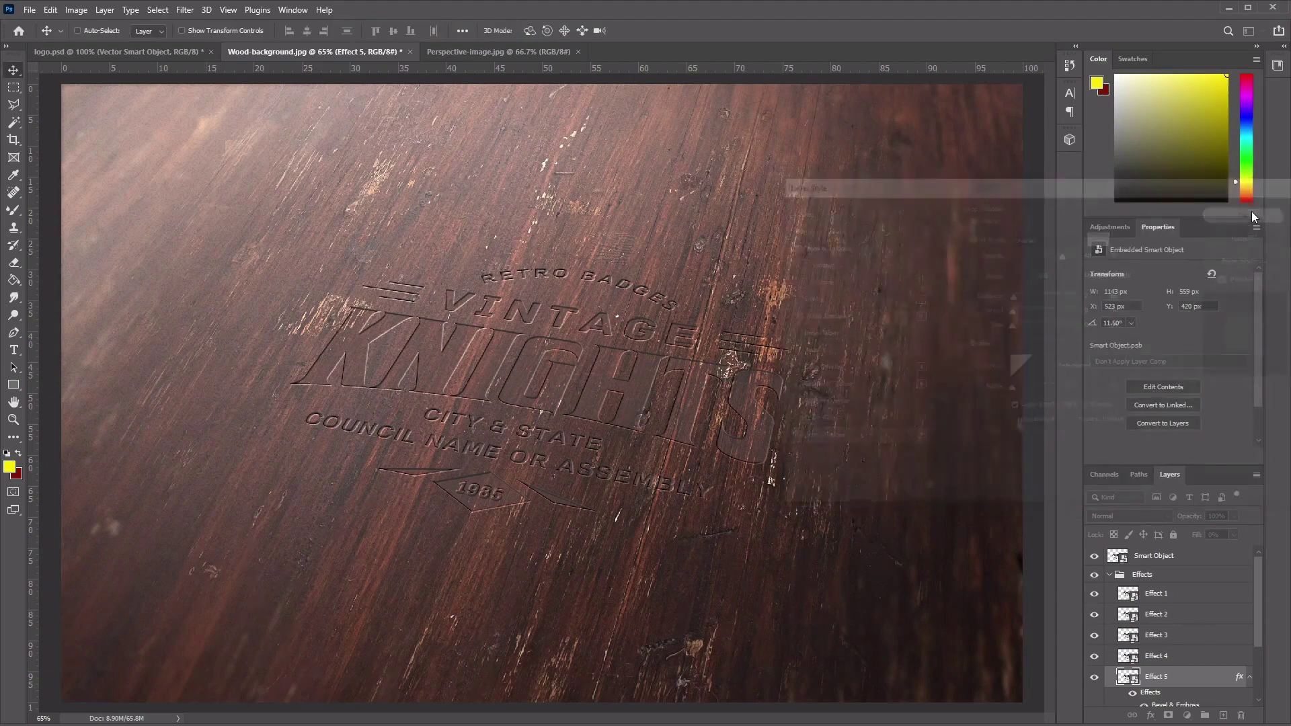
- Enable Inner Shadow on Effect 4 with the Multiply blend mode and black as its color
left_click(1181, 657)
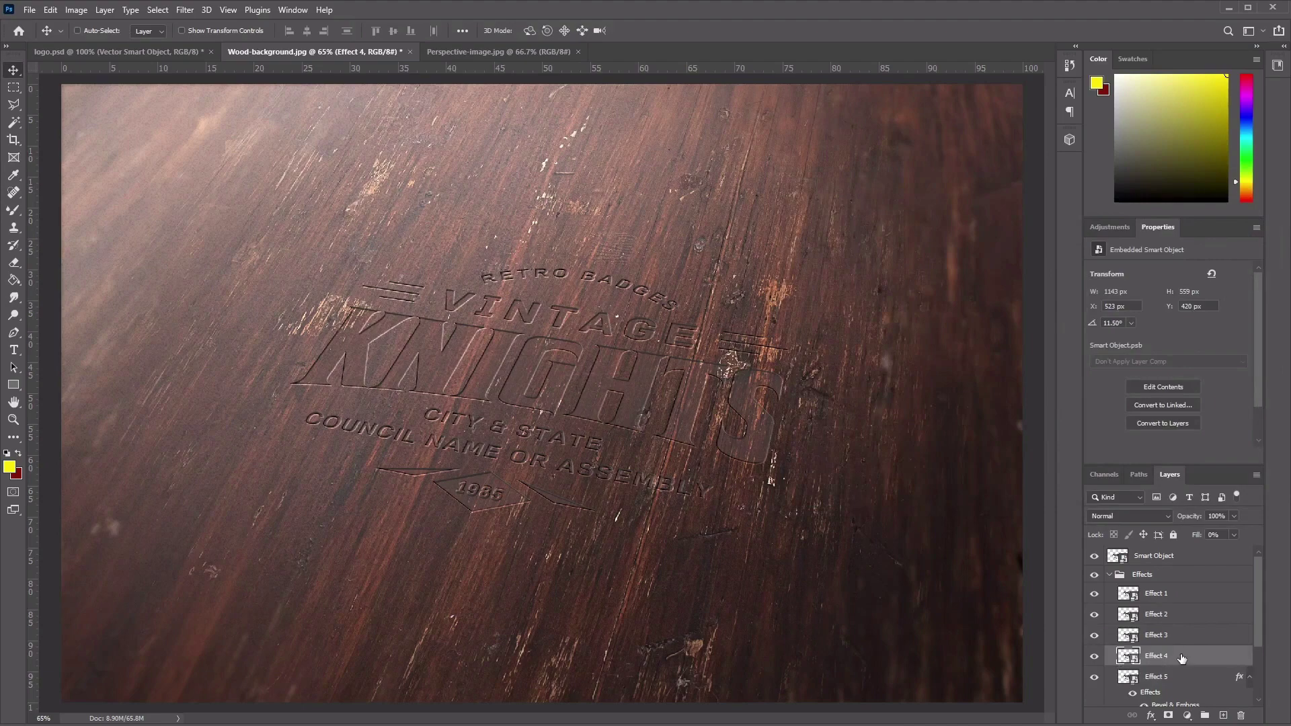
right_click(1182, 658)
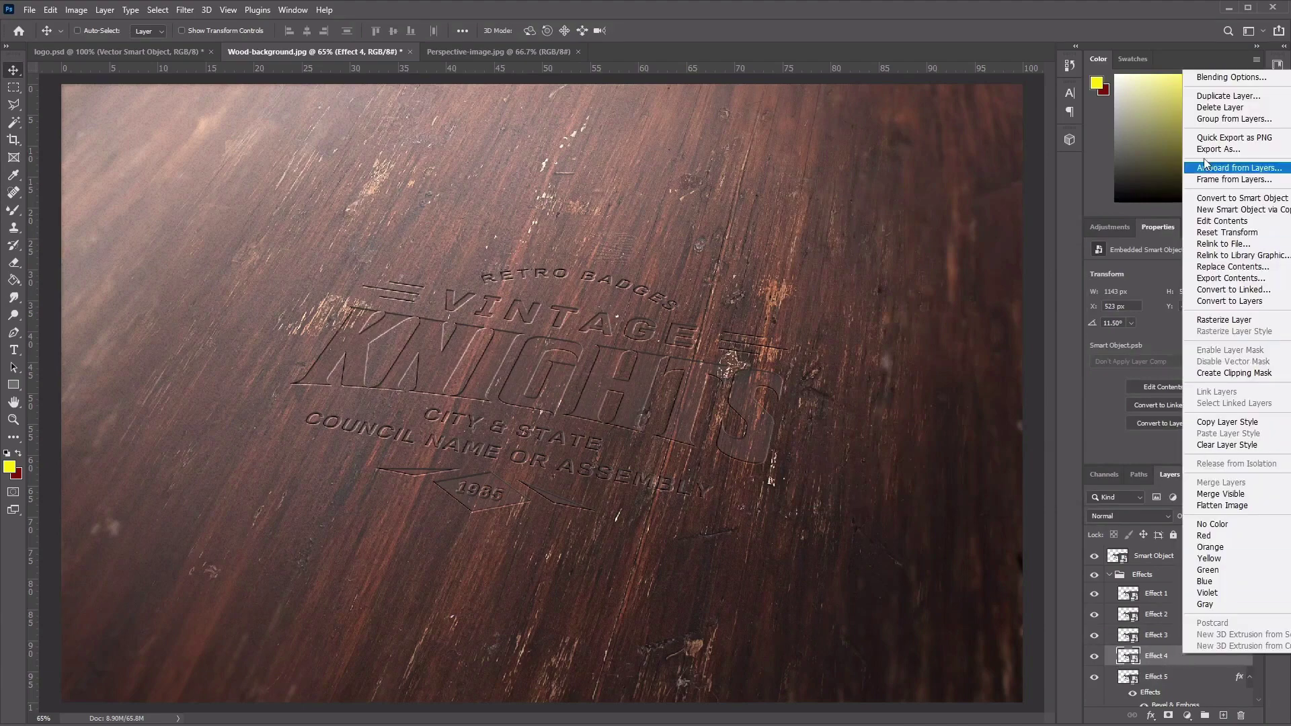
left_click(1200, 78)
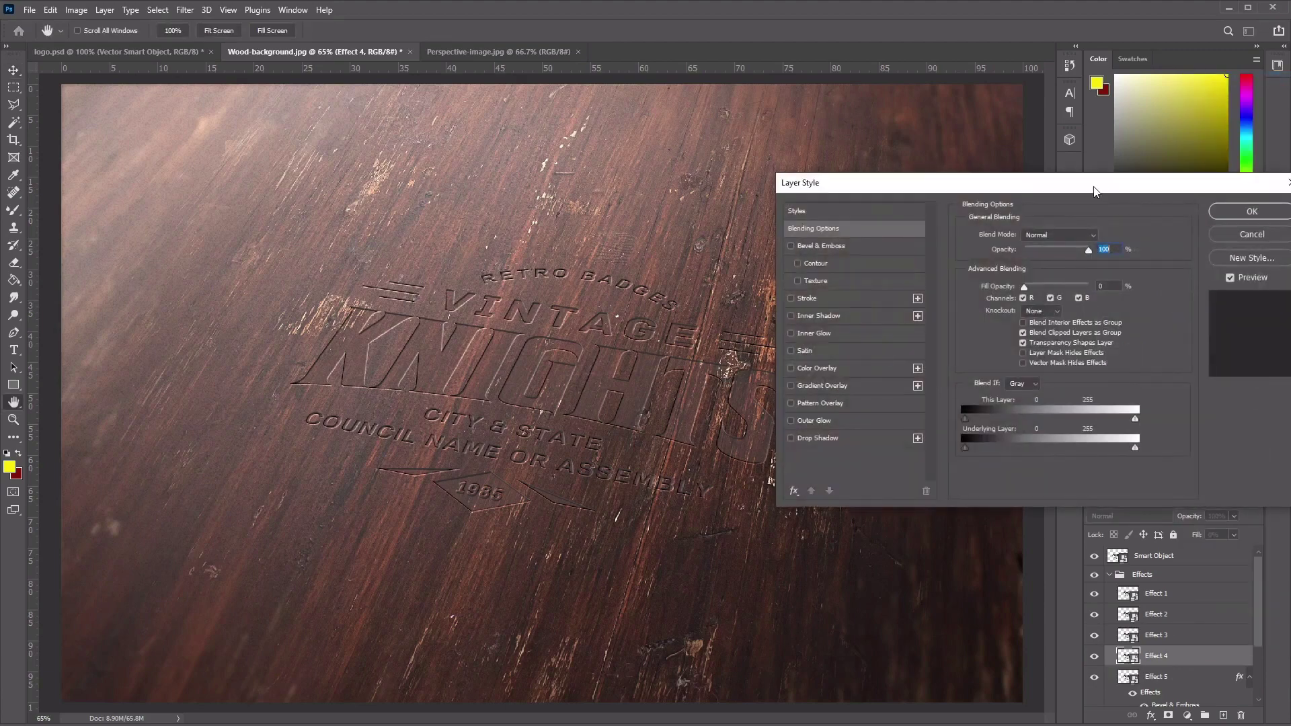
left_click_drag(1094, 192, 1061, 188)
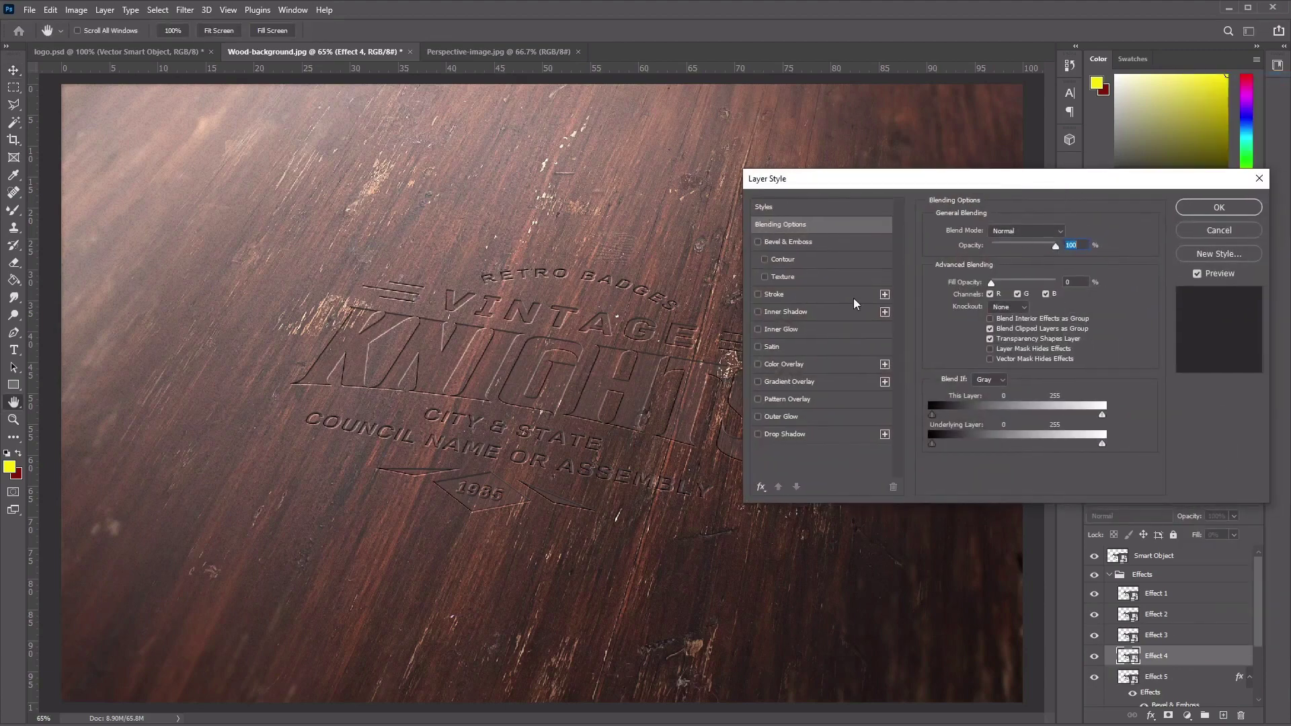
left_click(786, 313)
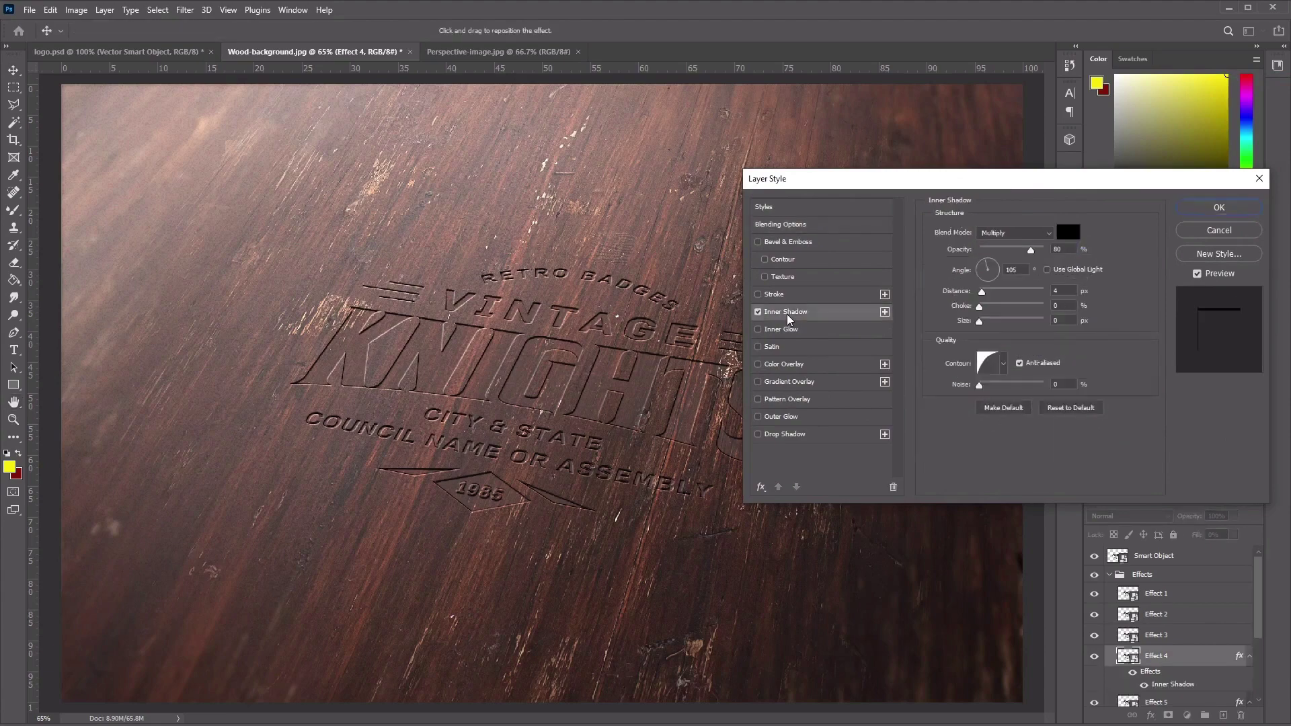
left_click(1067, 233)
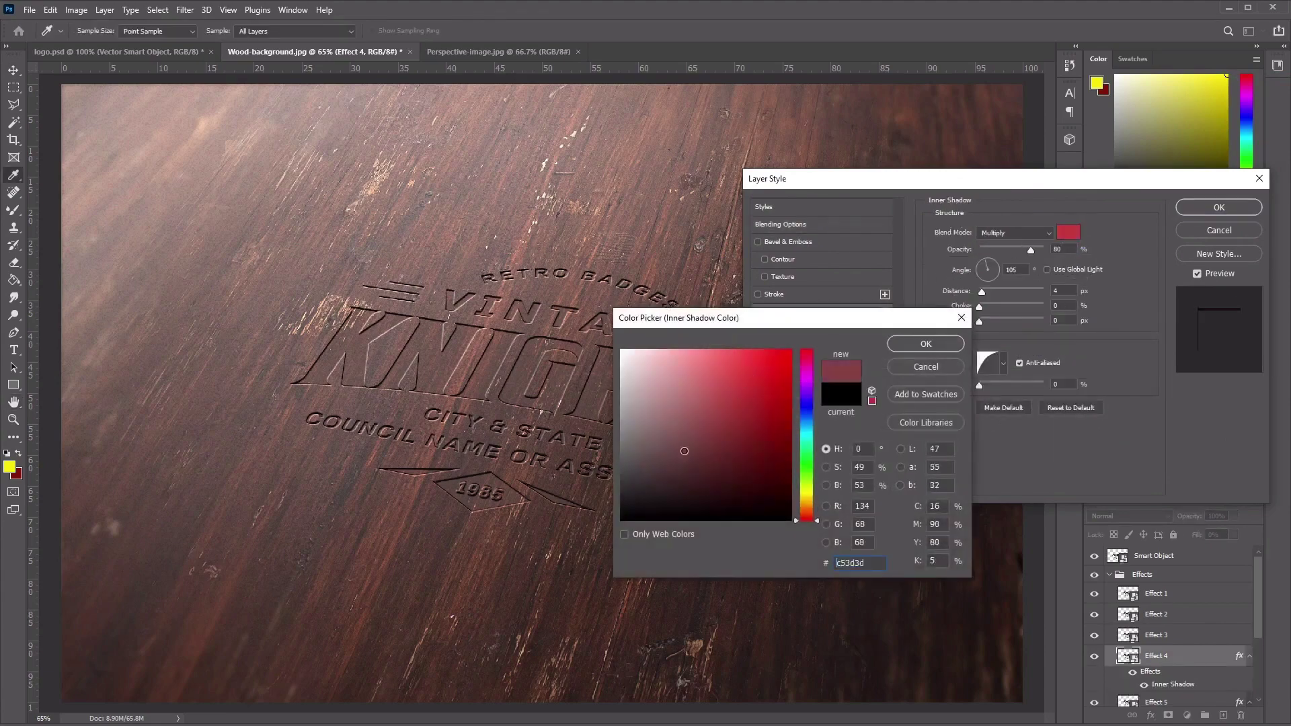
left_click(926, 343)
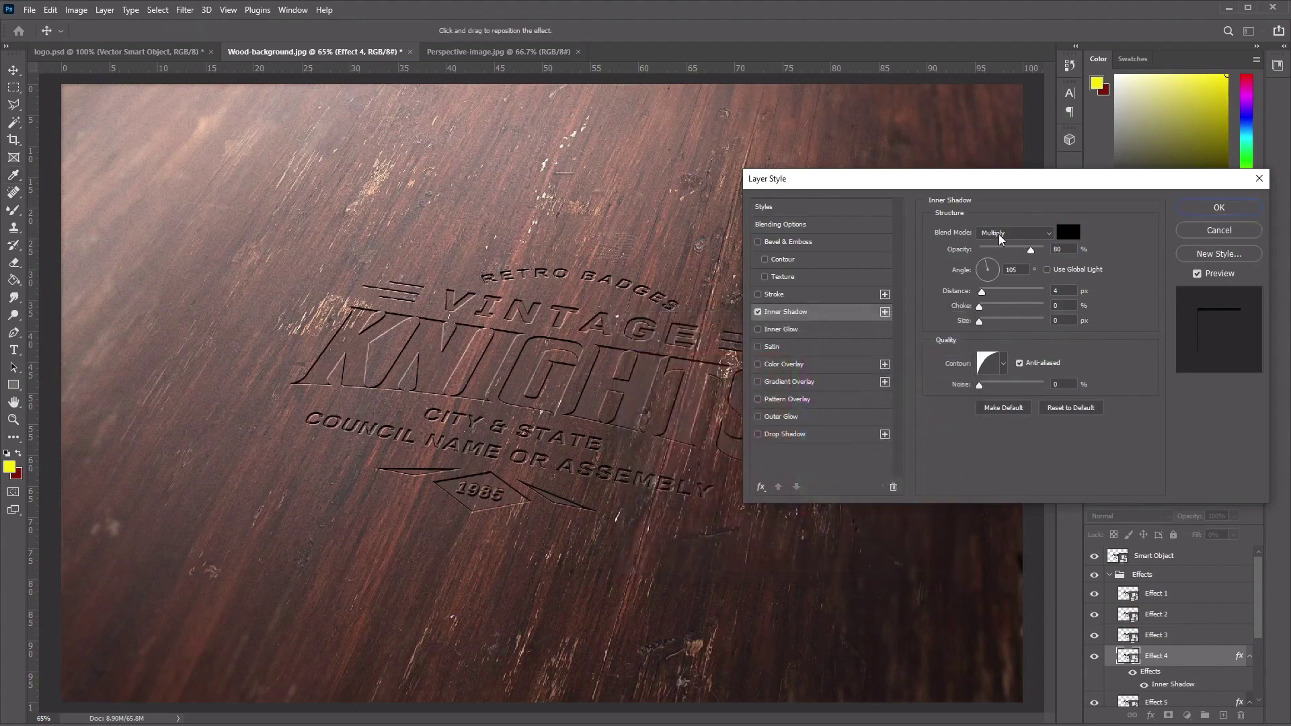
- Set the inner shadow's distance to 6 px and apply the Linear contour to it
left_click(1072, 250)
left_click(1010, 270)
key("Tab")
type("6")
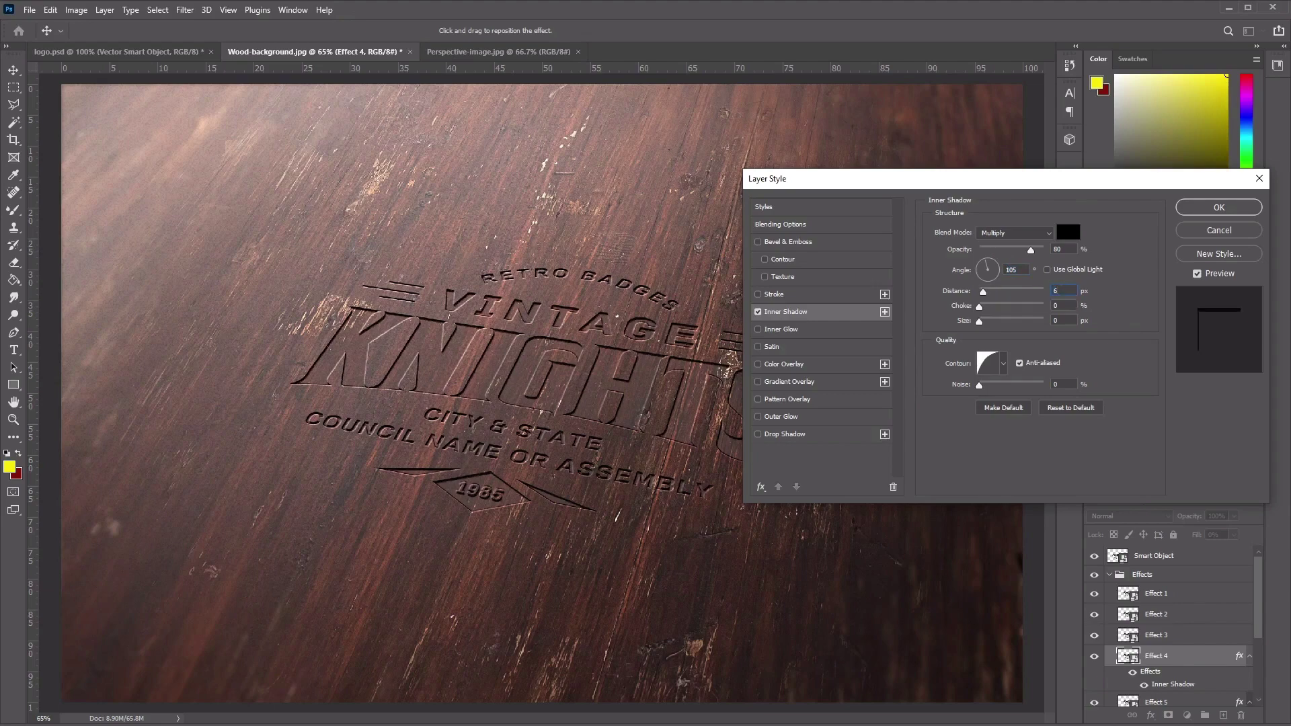
left_click(1005, 368)
left_click(925, 398)
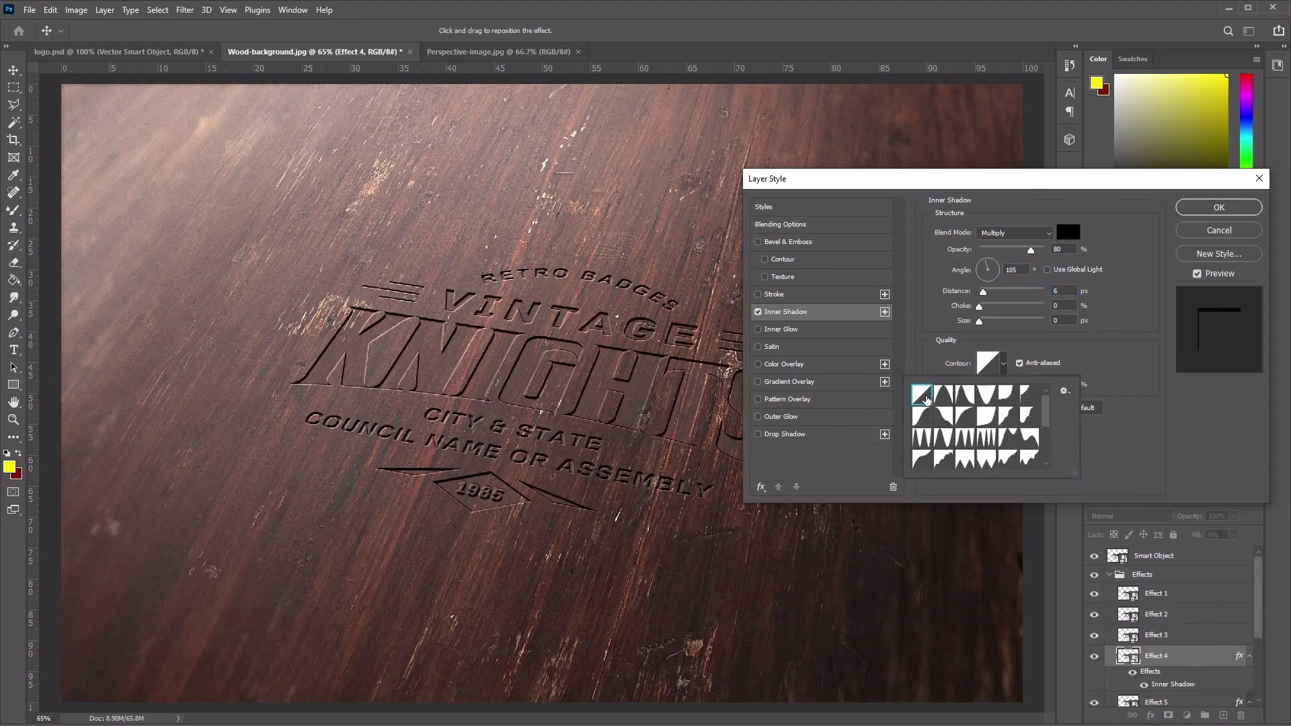
left_click(1100, 358)
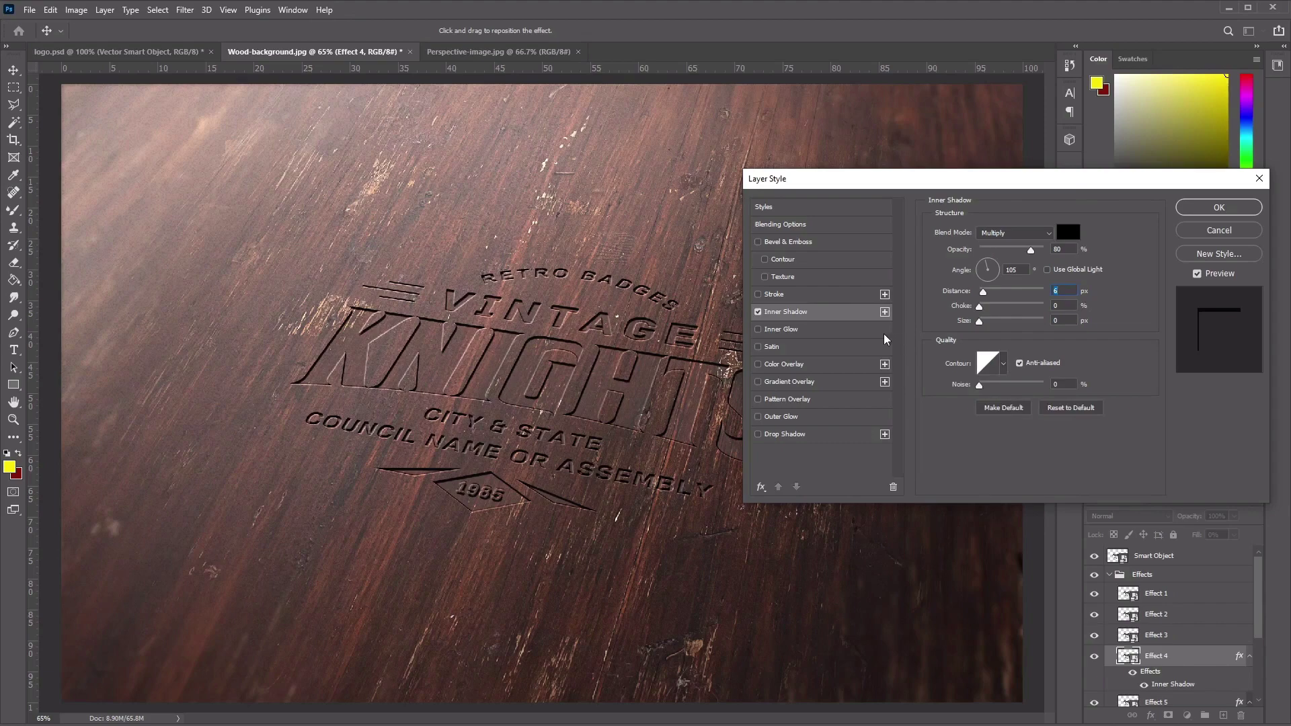
- Enable Pattern Overlay on Effect 4 with the Overlay blend mode and 44% opacity
left_click(807, 403)
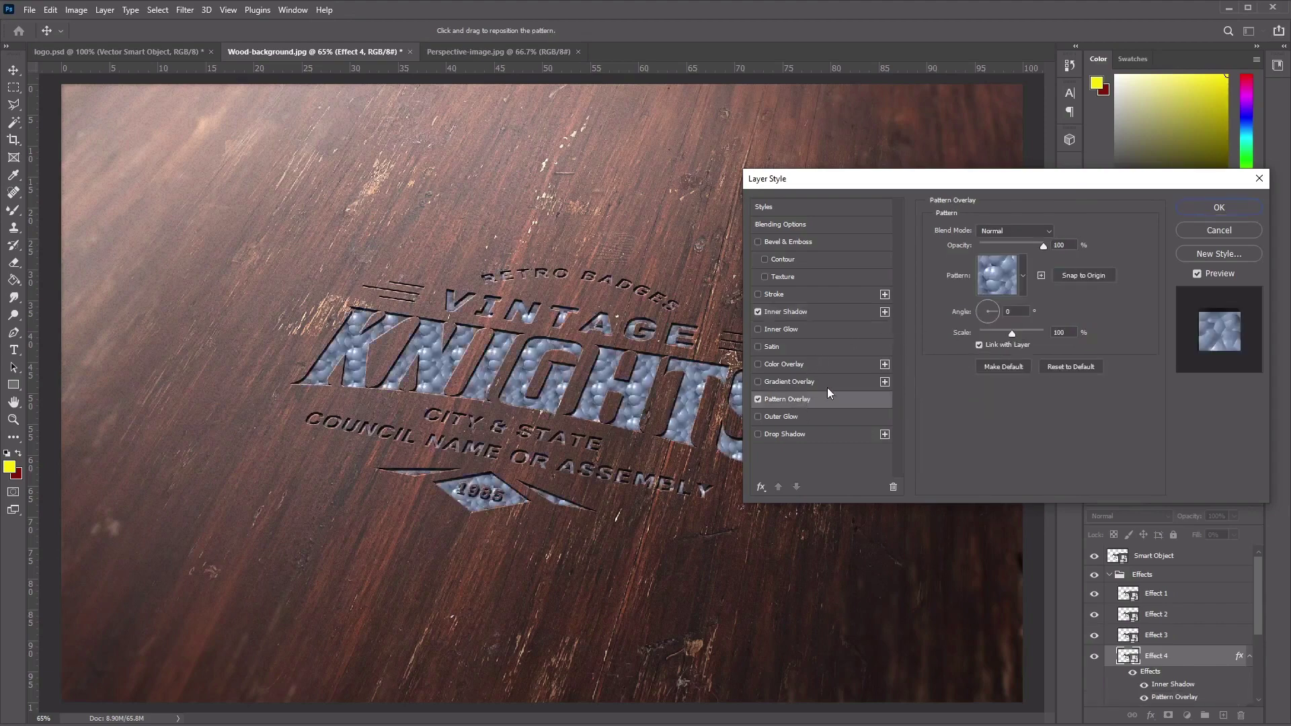
left_click(1030, 230)
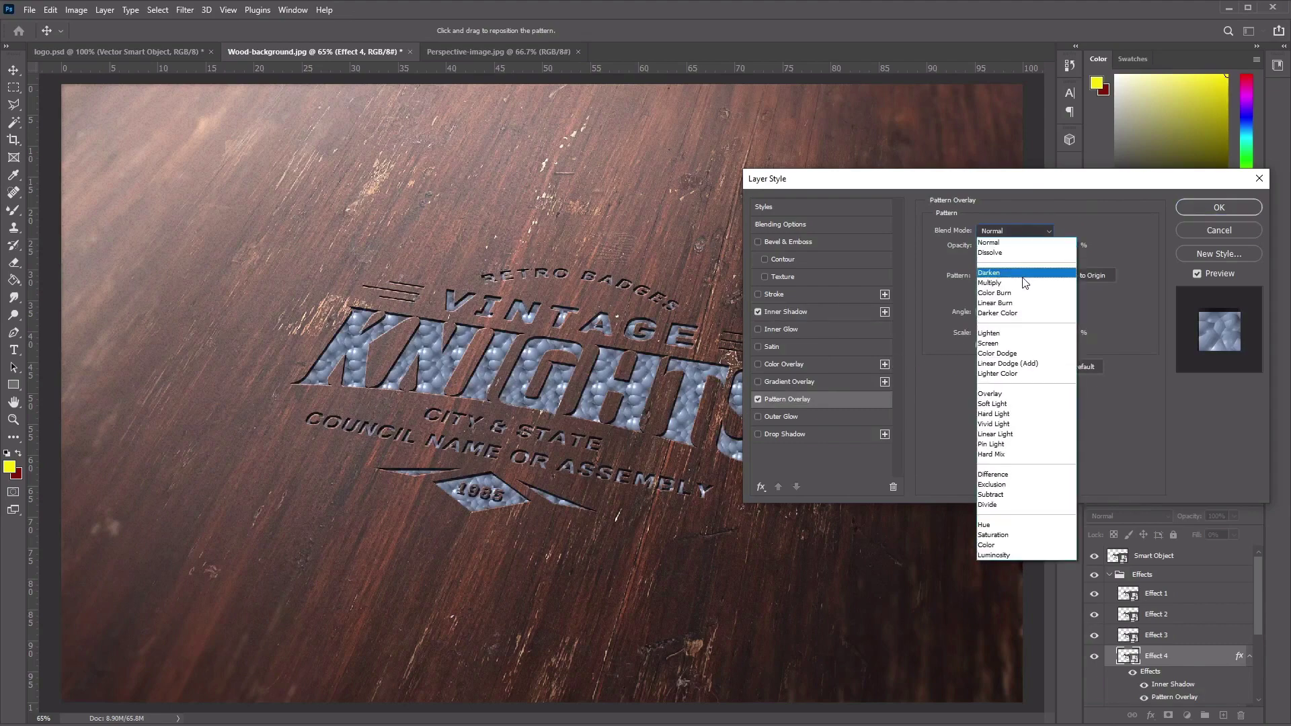
left_click(1035, 393)
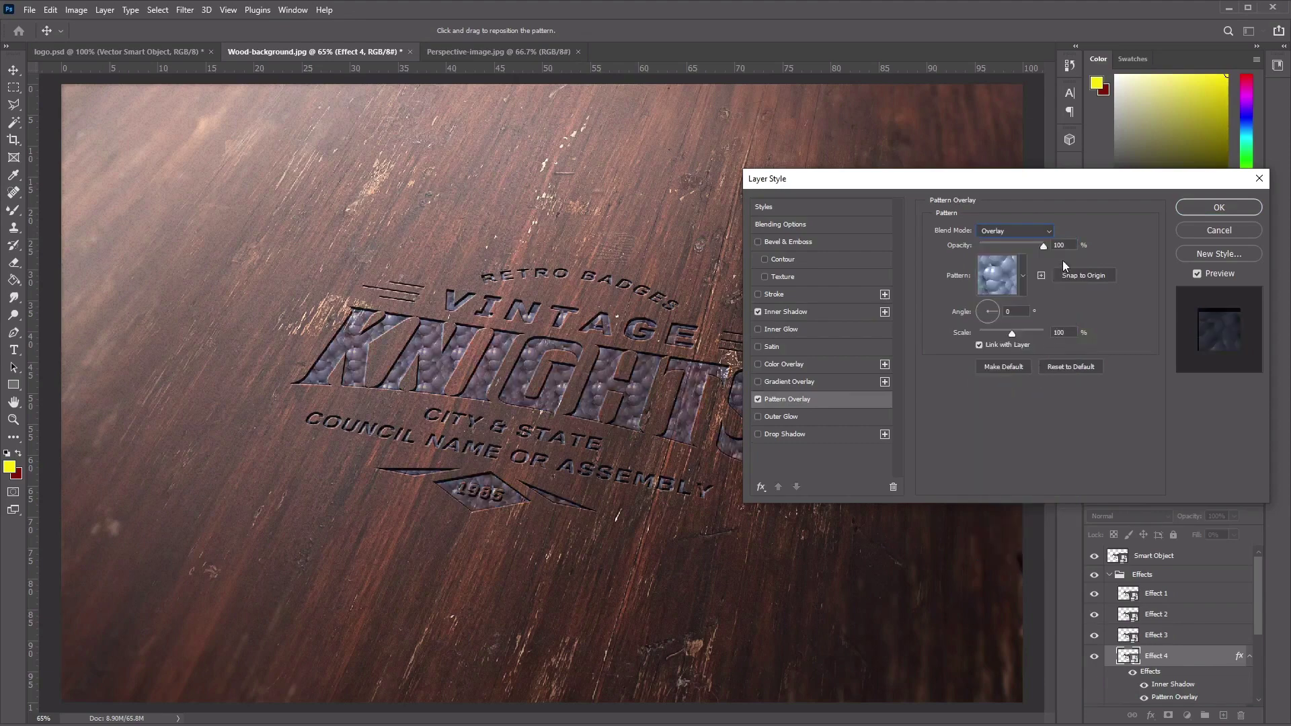
left_click(1033, 244)
type("44")
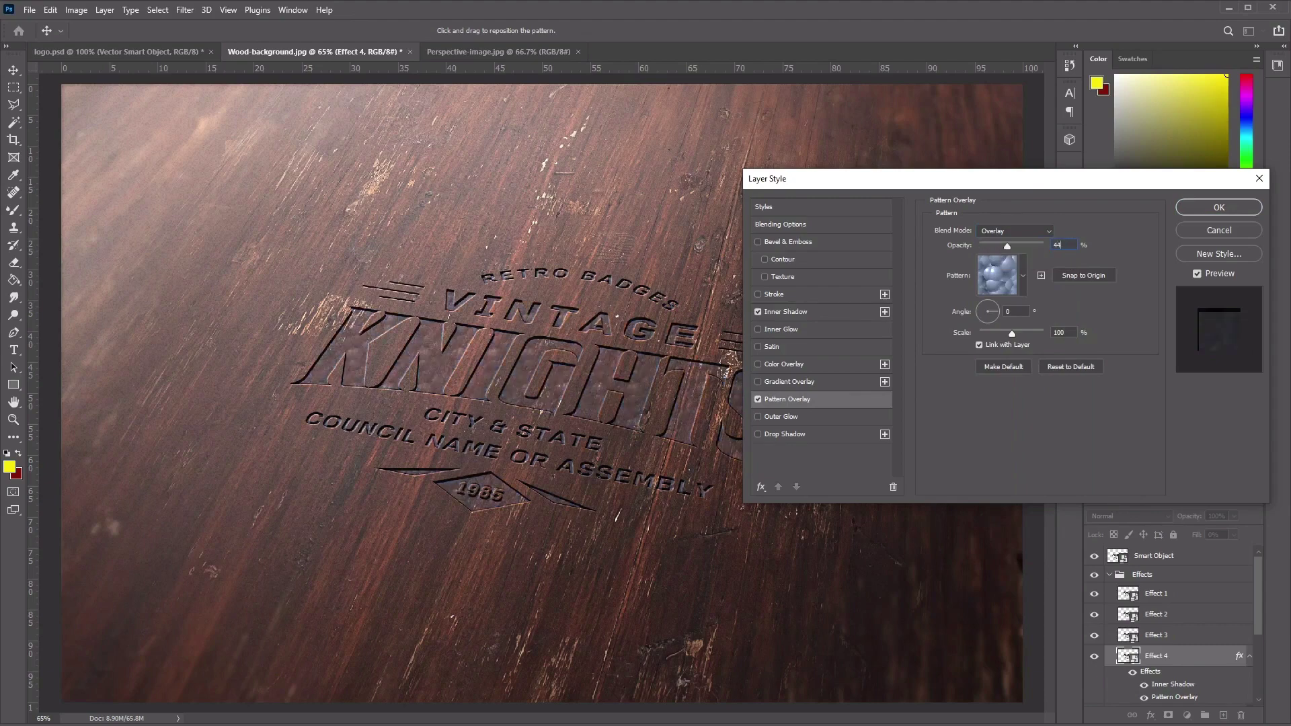
- Choose the black-and-white camouflage-like pattern for the pattern overlay on Effect 4
key("Tab")
left_click(1004, 277)
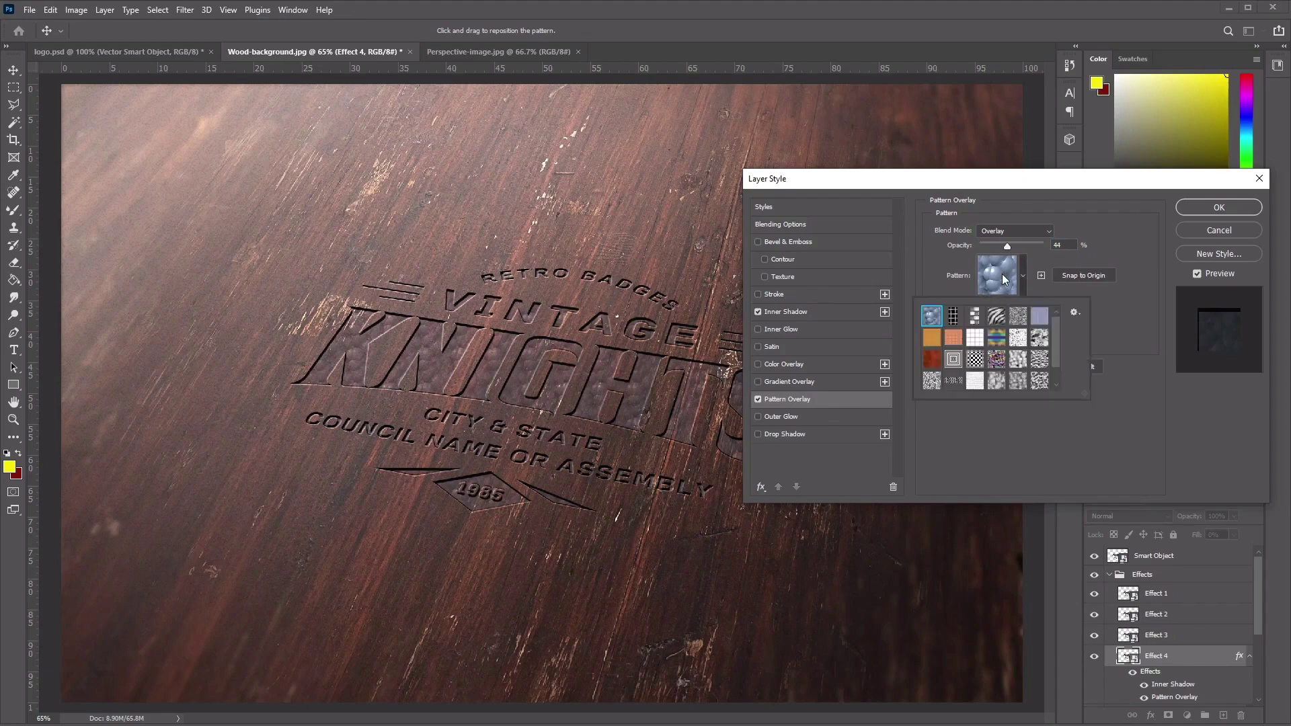
left_click(1039, 337)
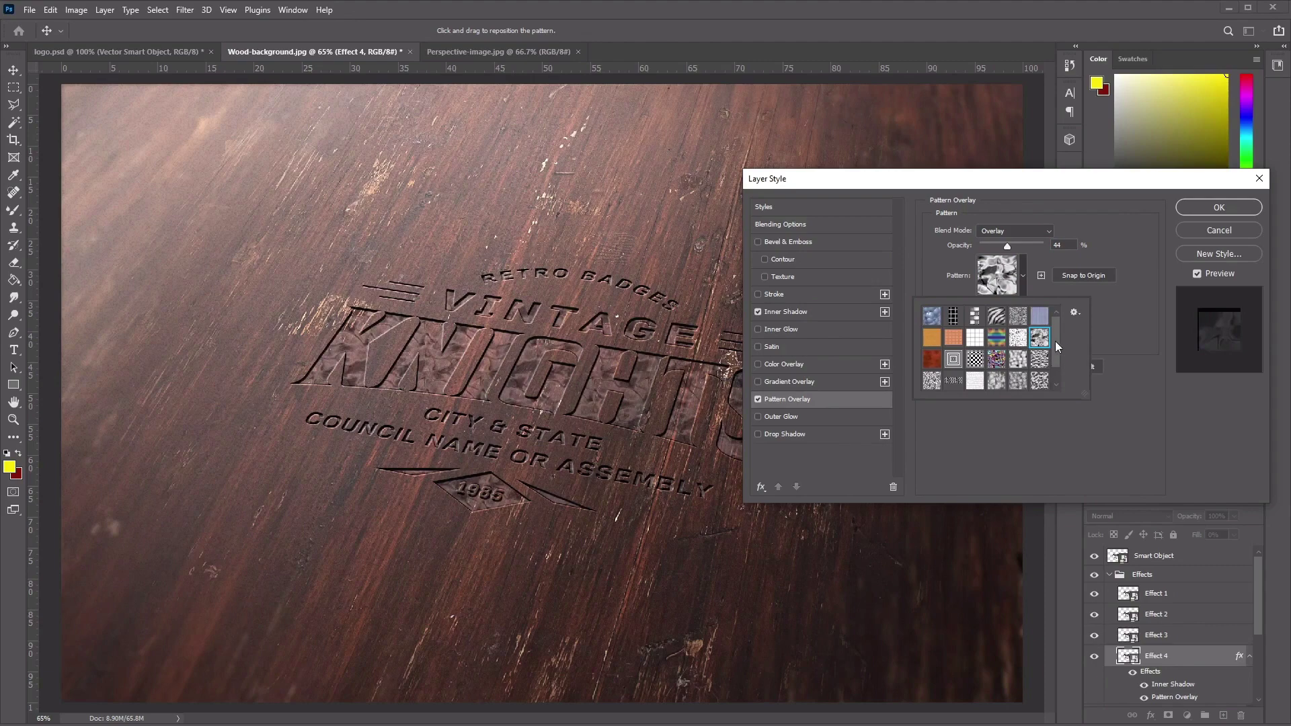
left_click(1072, 457)
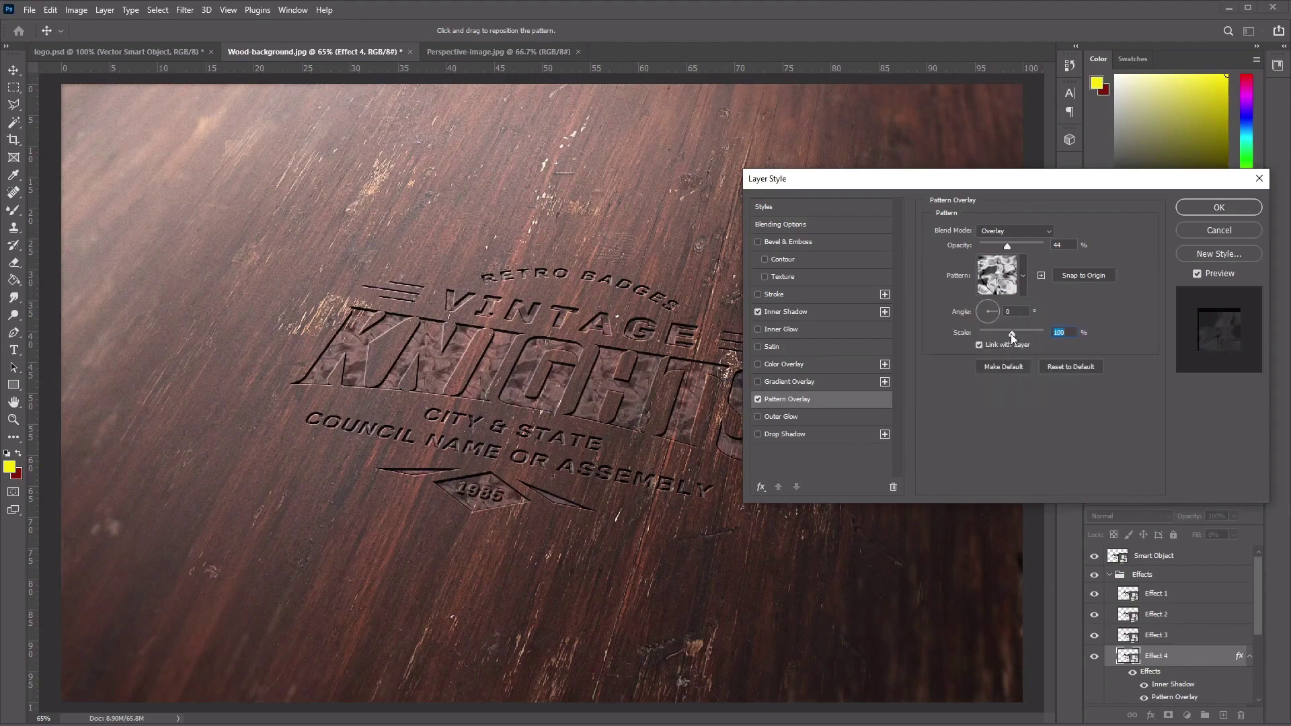
- Scale the overlay pattern to 50% and lower the pattern overlay's opacity to about 23%
mouse_move(1012, 334)
left_mouse_down()
mouse_move(987, 335)
mouse_move(999, 336)
left_mouse_up()
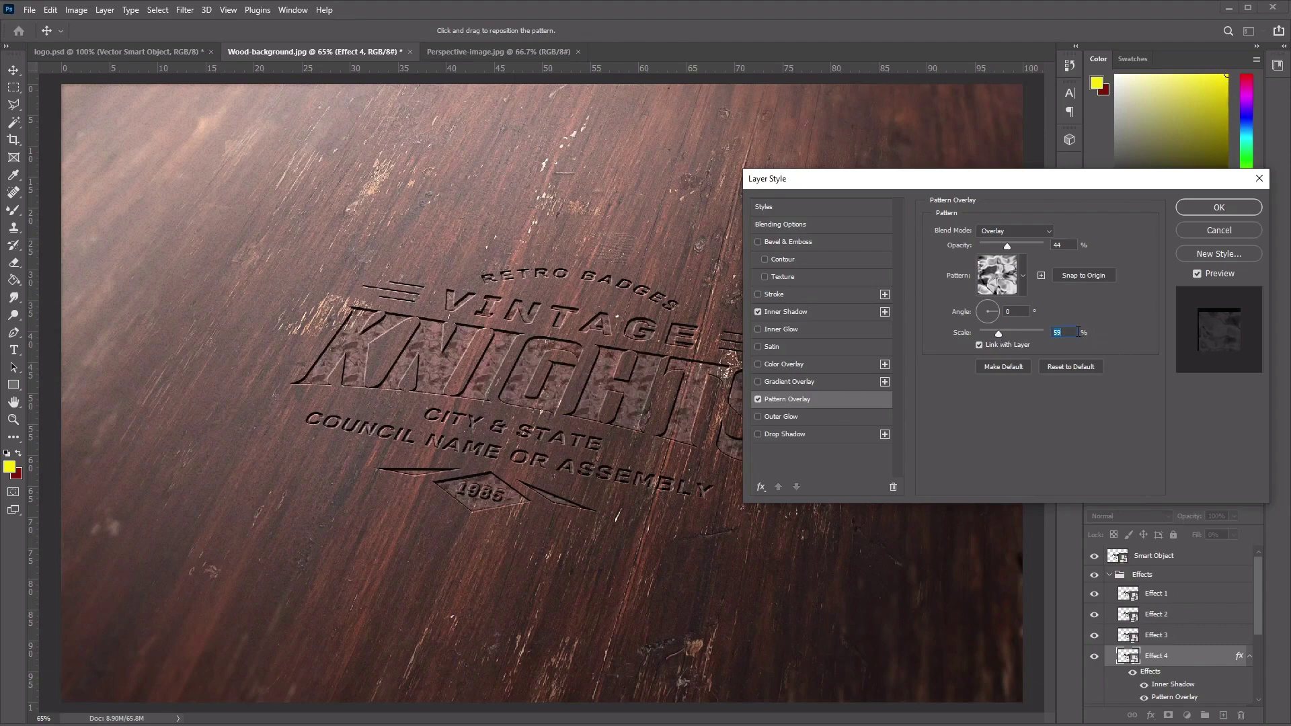
type("50")
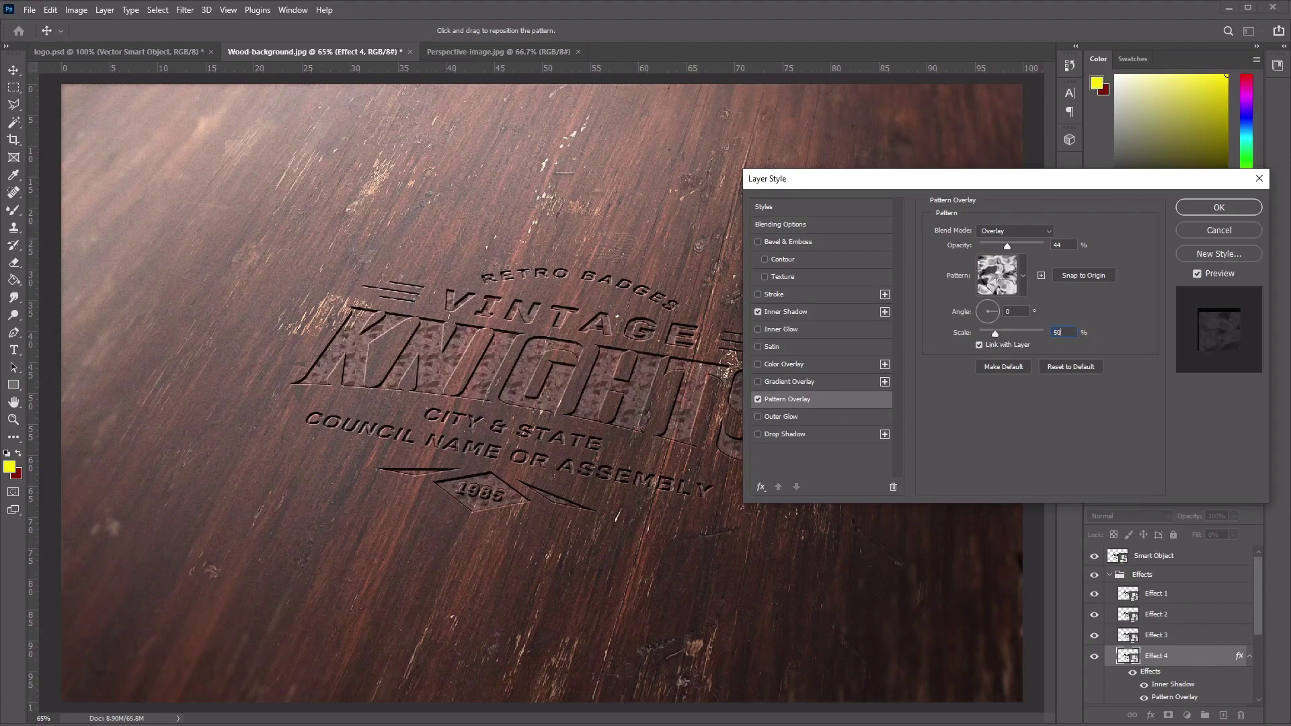
left_click(994, 243)
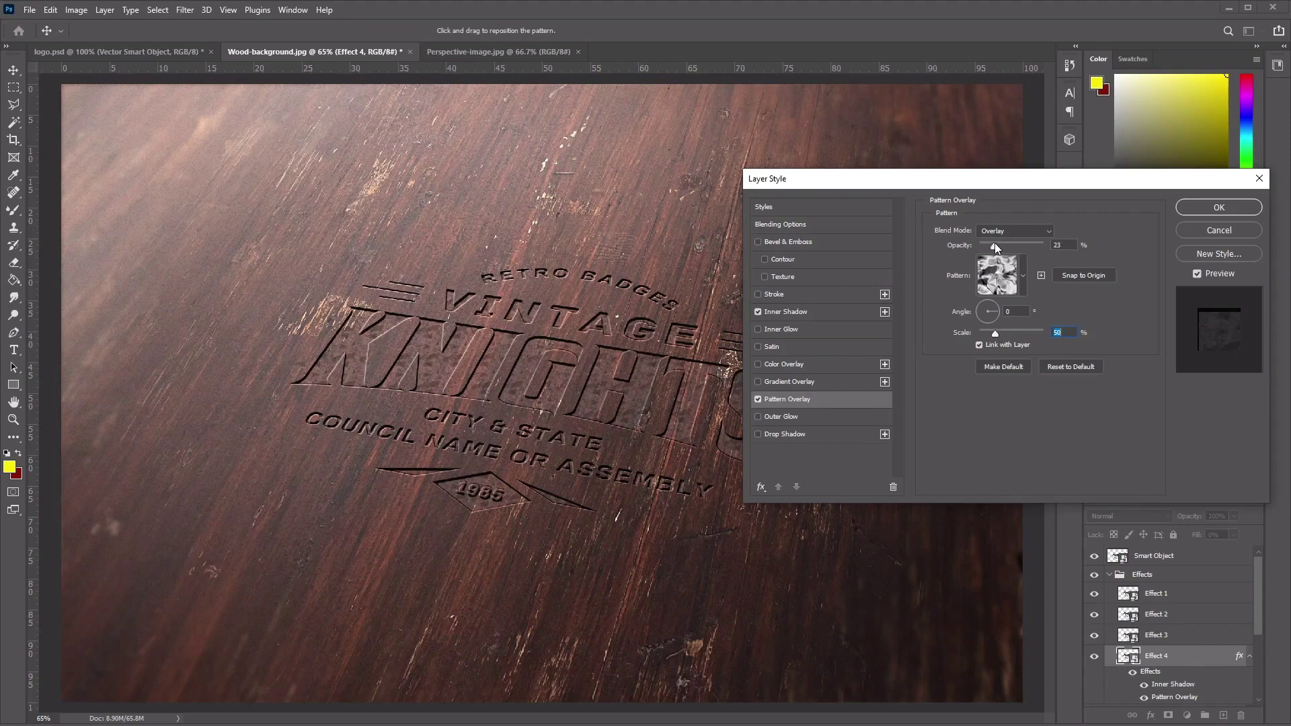
left_click(994, 243)
- Enable Drop Shadow on Effect 4 with the Screen blend mode and the color #b07555
left_click(792, 435)
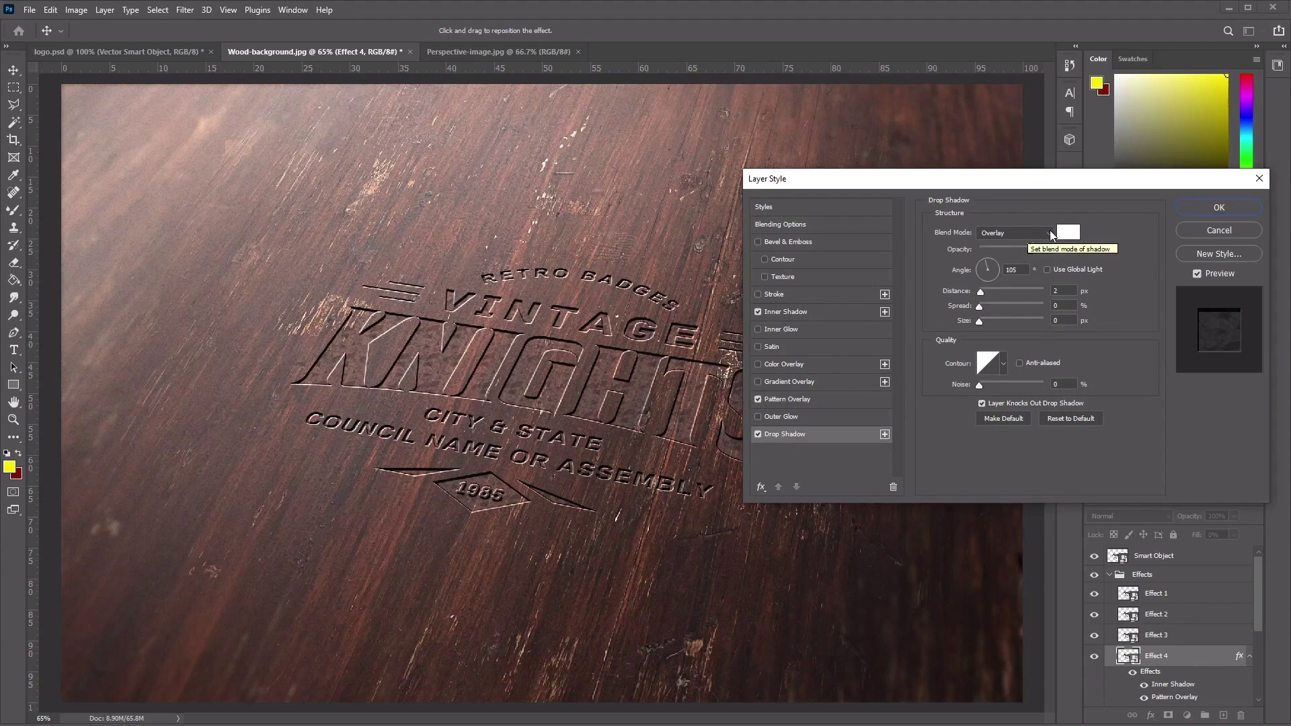
left_click(1019, 232)
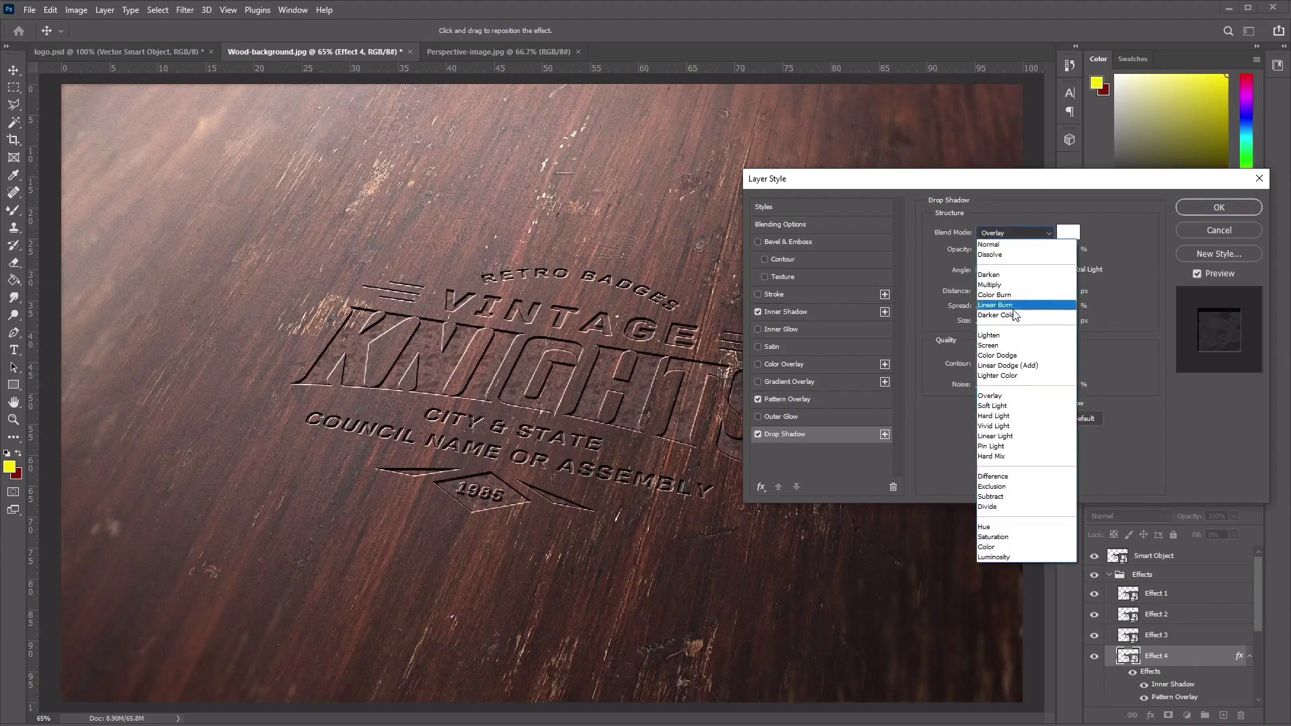
left_click(1019, 345)
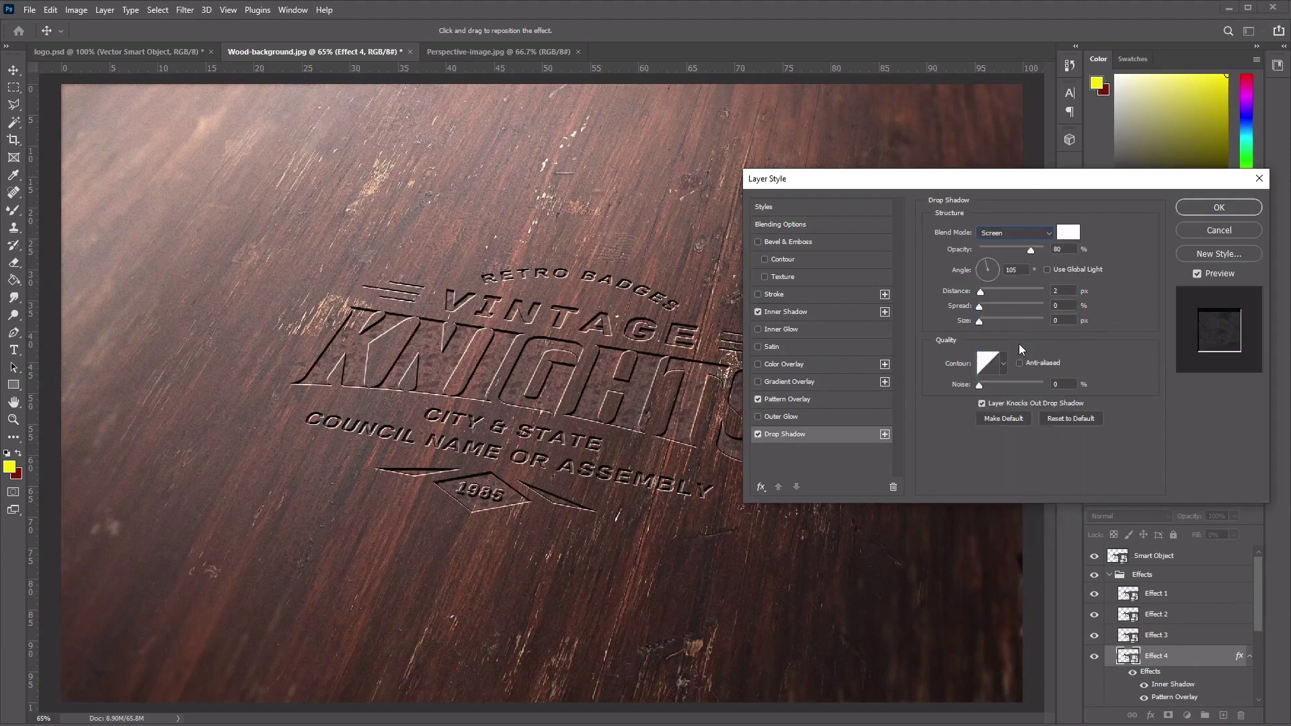
left_click(1068, 233)
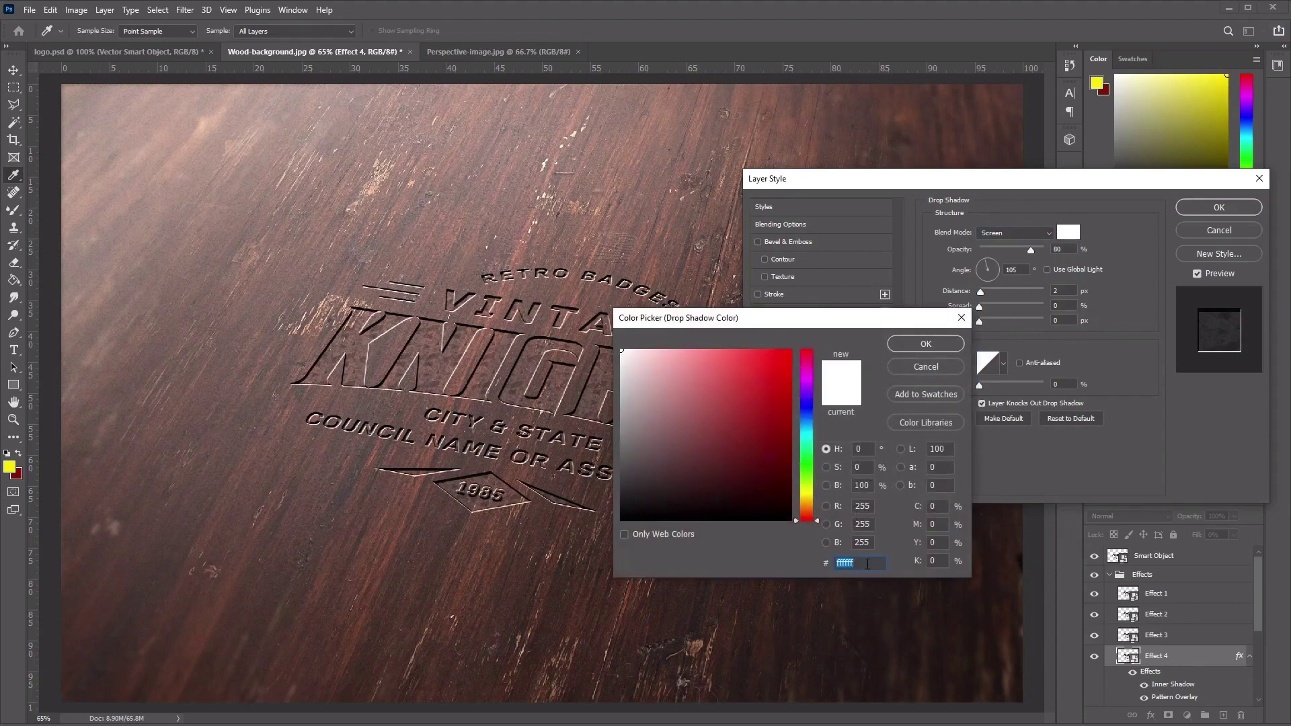
type("b07555")
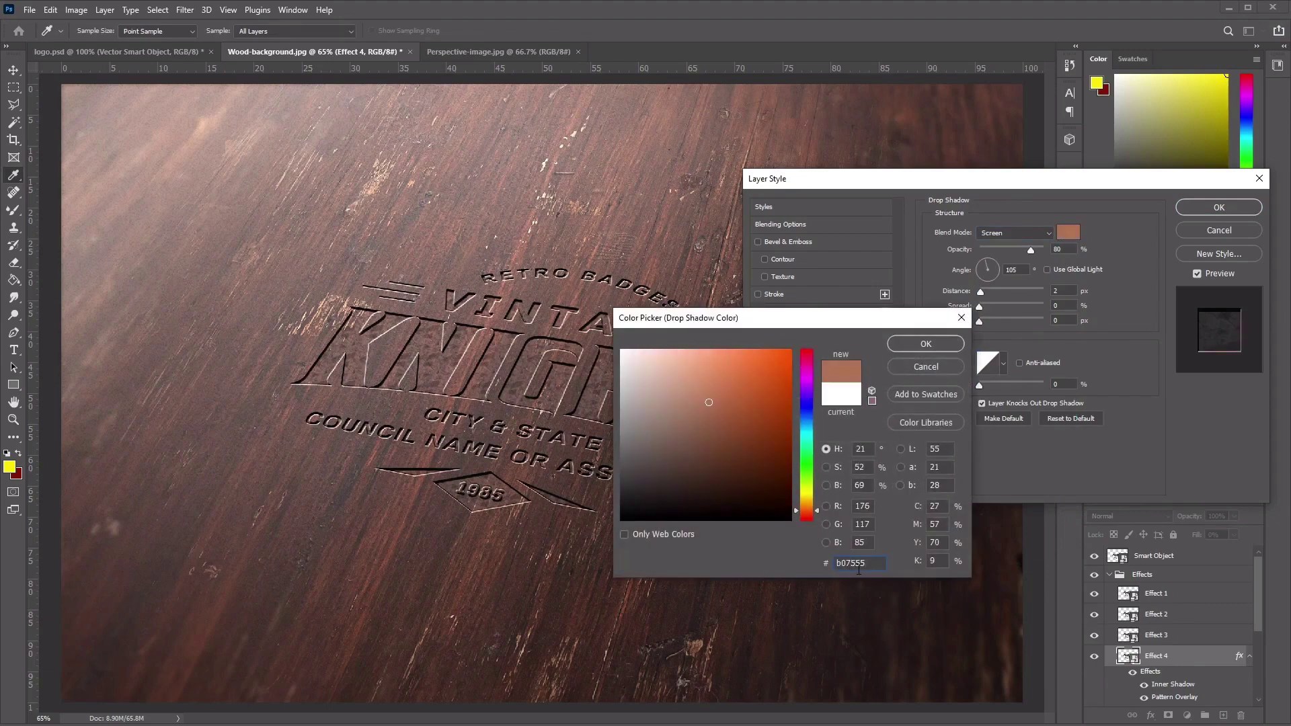
left_click(925, 344)
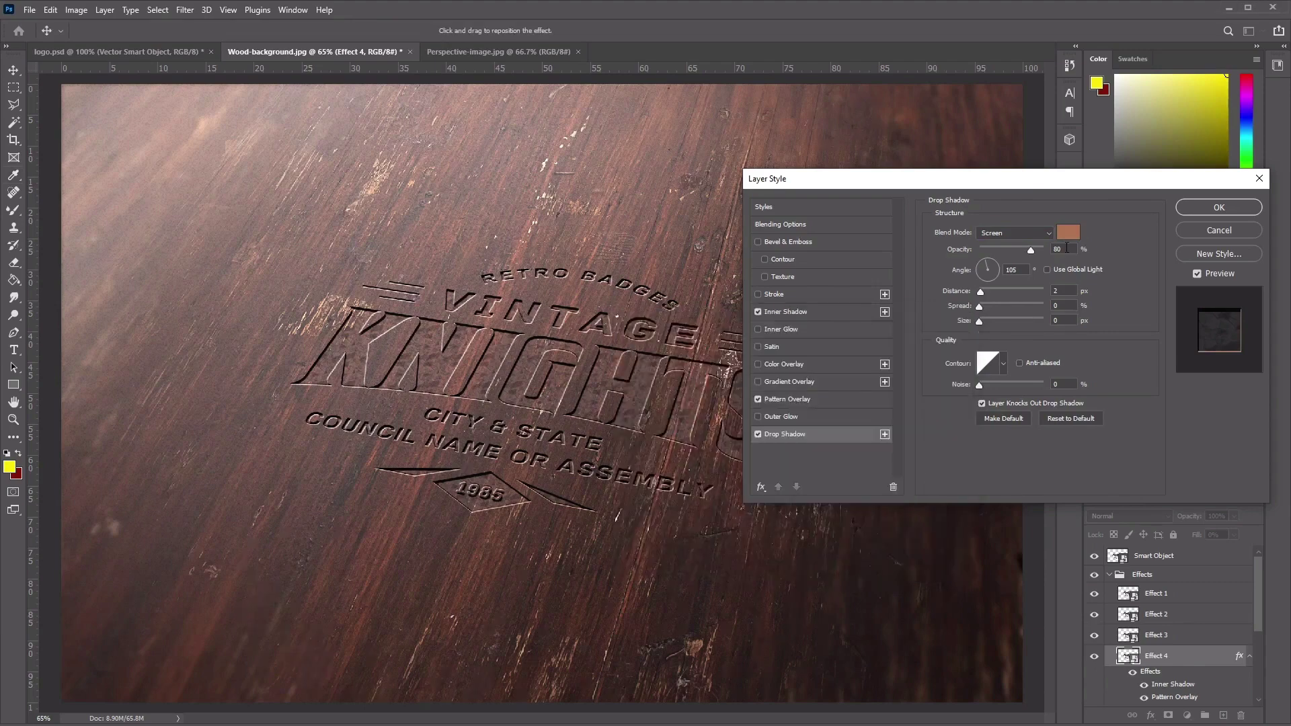
- Set the drop shadow's opacity to 33%, adjust its angle, and apply the layer style to Effect 4
double_click(1067, 247)
type("33")
double_click(1012, 270)
type("1")
left_click(1192, 210)
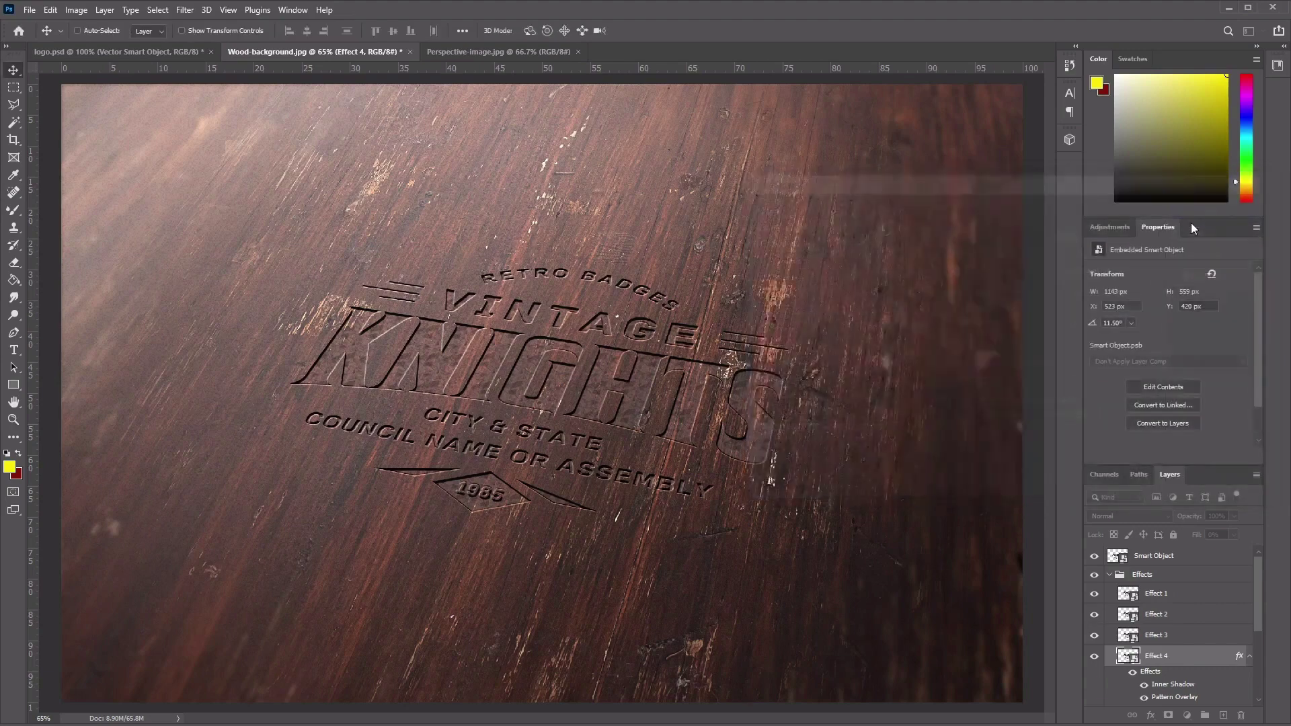
- Enable Inner Shadow on Effect 3 with the Multiply blend mode and black (#000000) as its color
left_click(1191, 639)
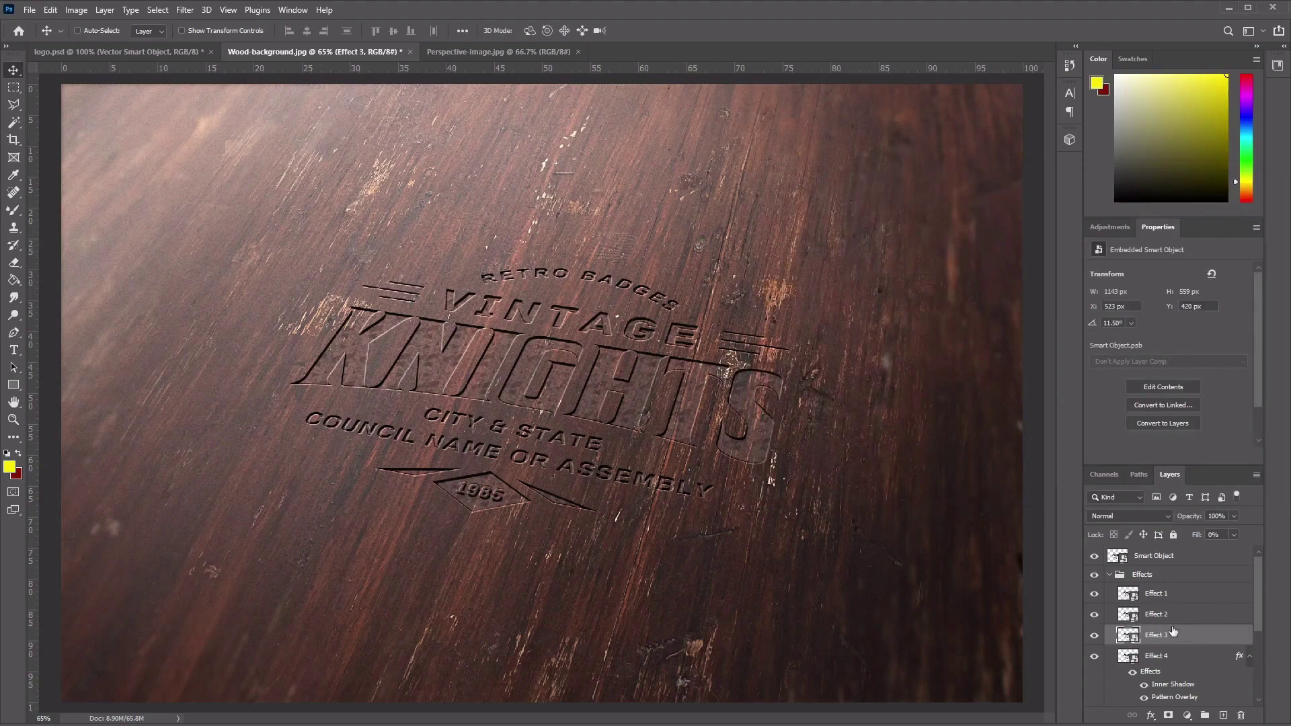
right_click(1154, 638)
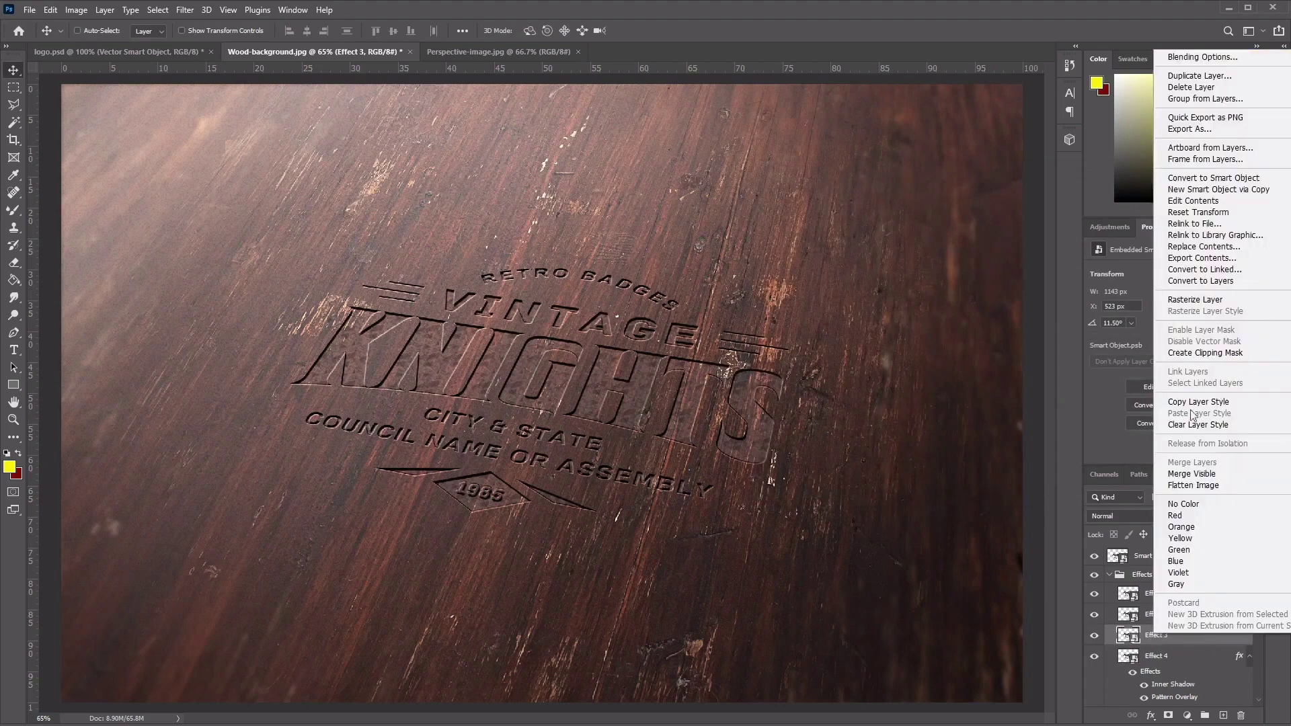
left_click(1202, 57)
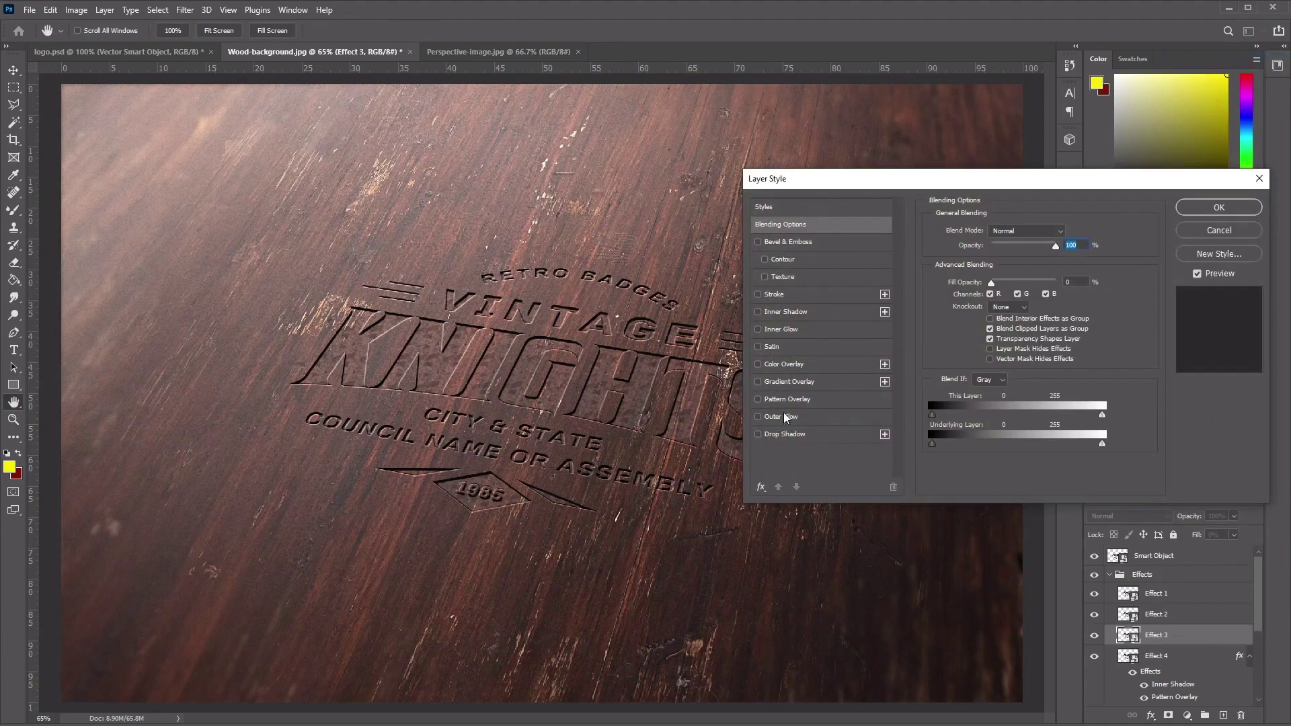
left_click(789, 312)
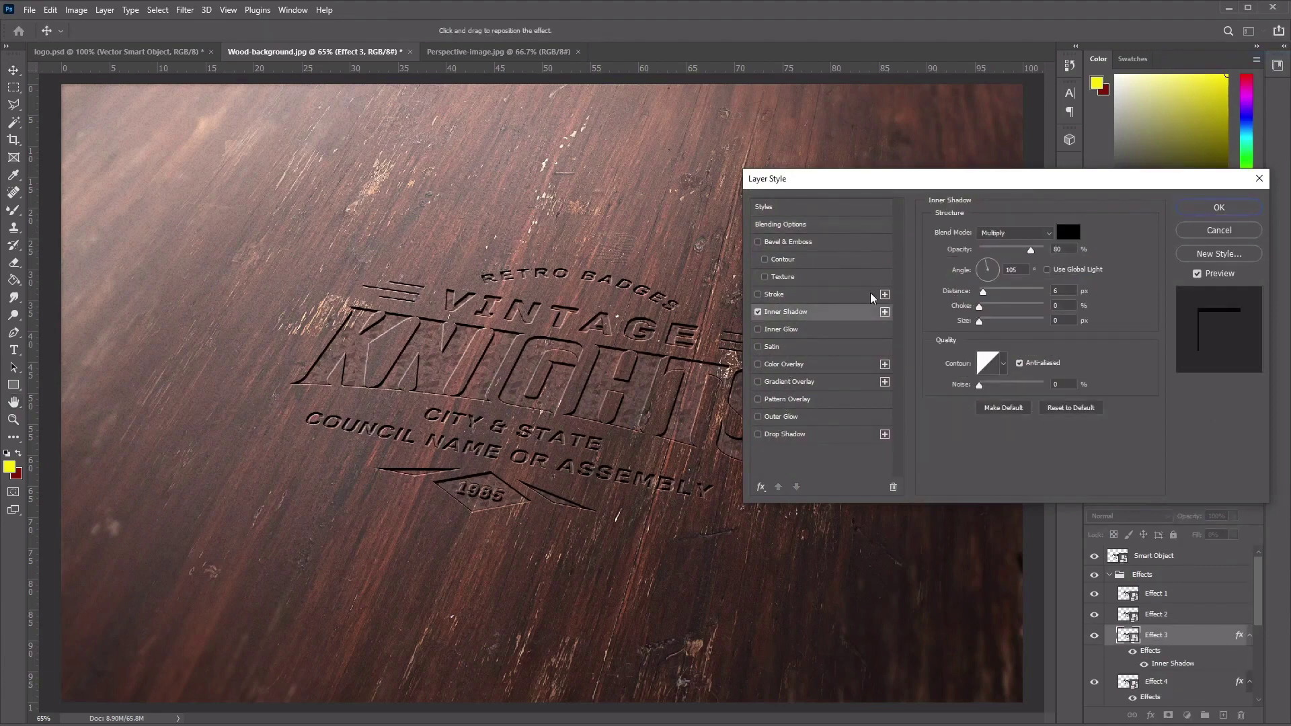
left_click(1068, 232)
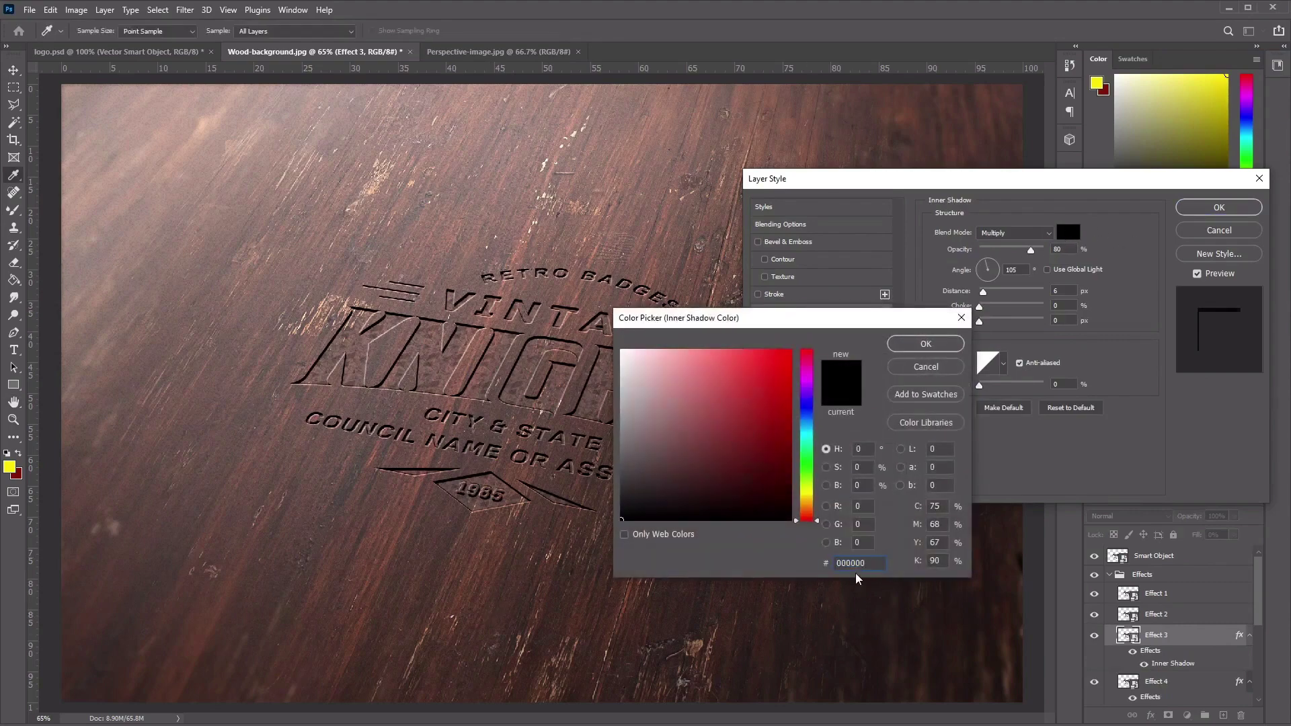
left_click(944, 350)
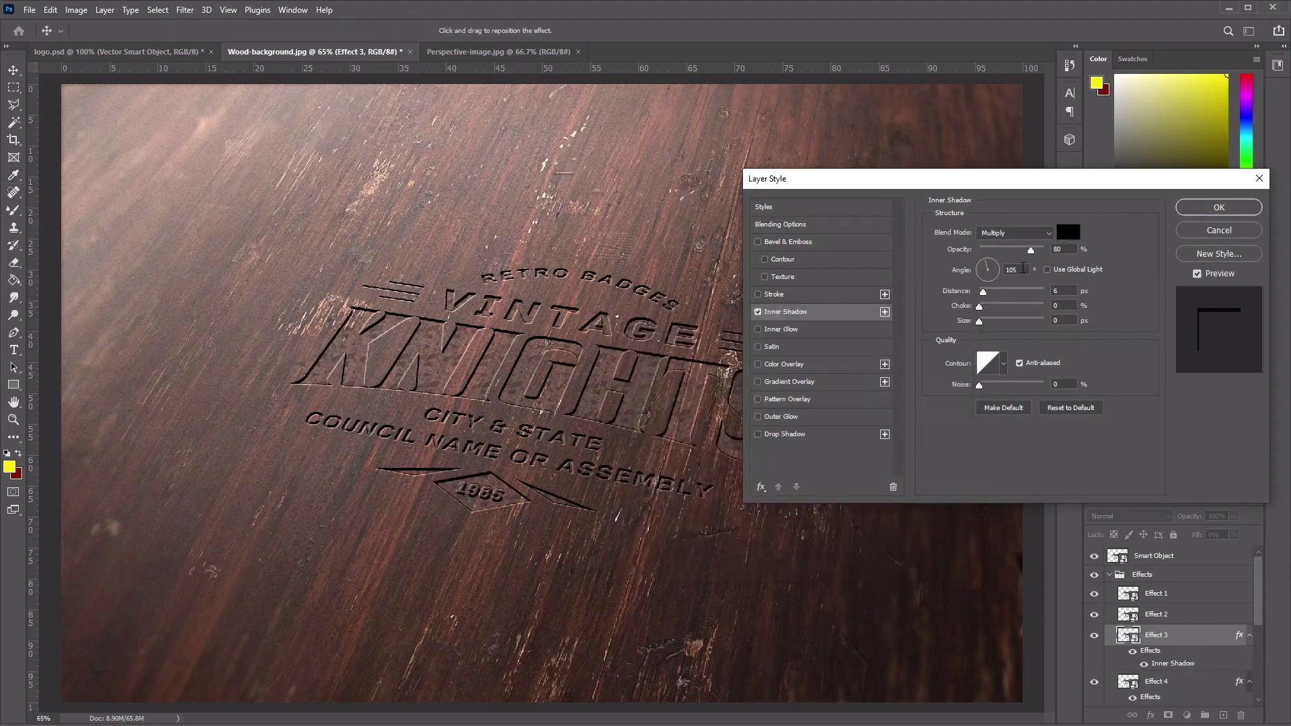
- Set the inner shadow's distance to 8 px and size to 1 px, and apply the layer style to Effect 3
left_click(1066, 290)
type("8")
key("Tab")
key("Tab")
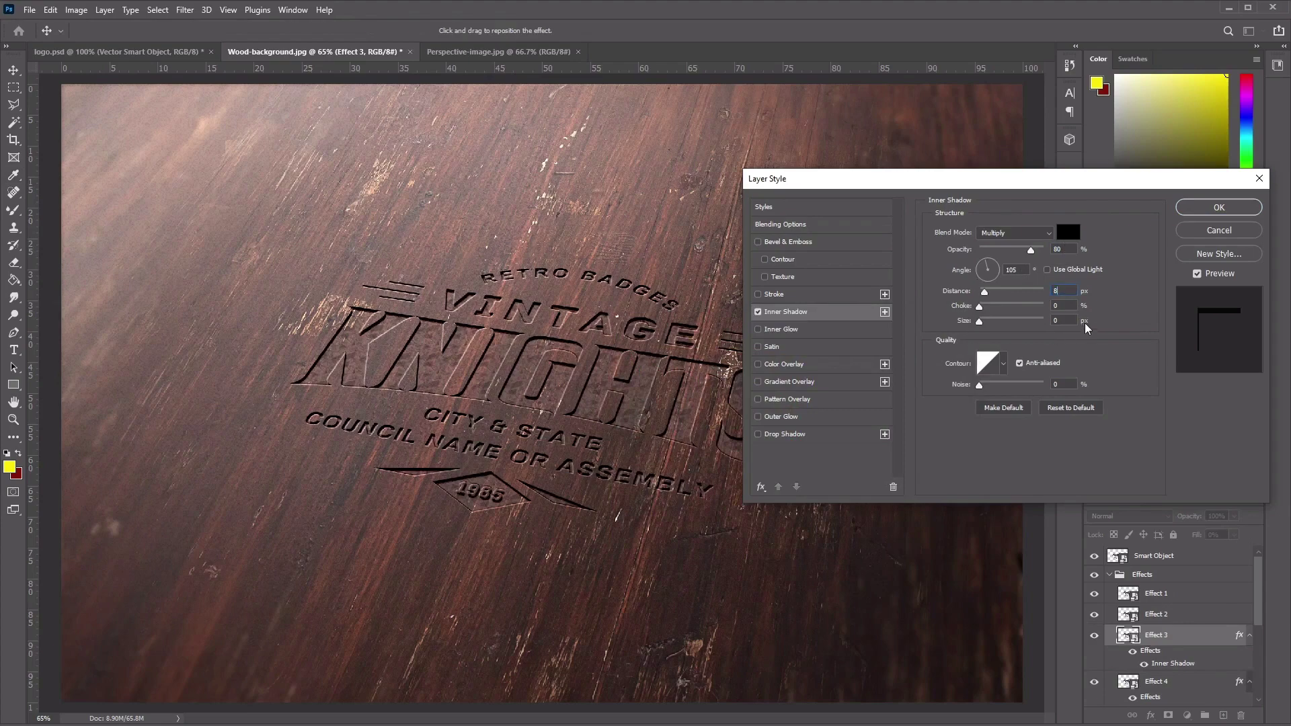
type("1")
left_click(1218, 208)
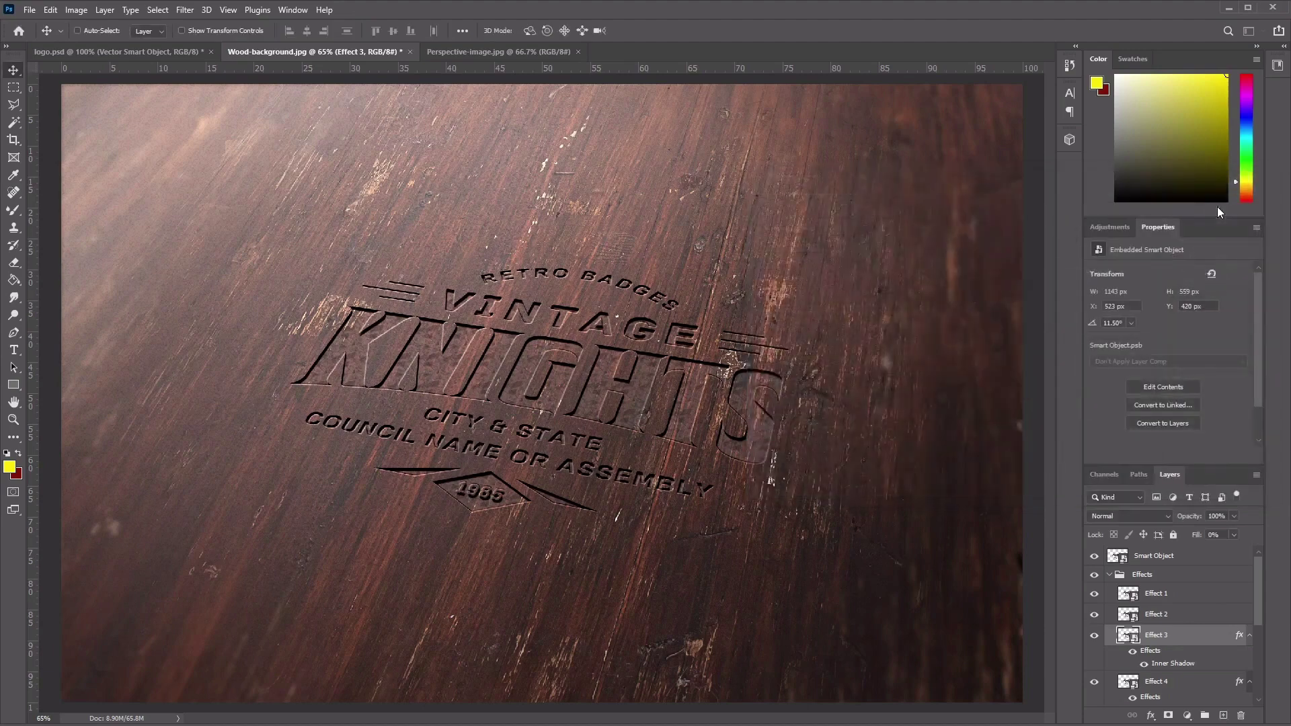
- Enable Inner Shadow on Effect 2 with the Multiply blend mode and black as its color
left_click(1181, 609)
scroll(1181, 609, "down", 3)
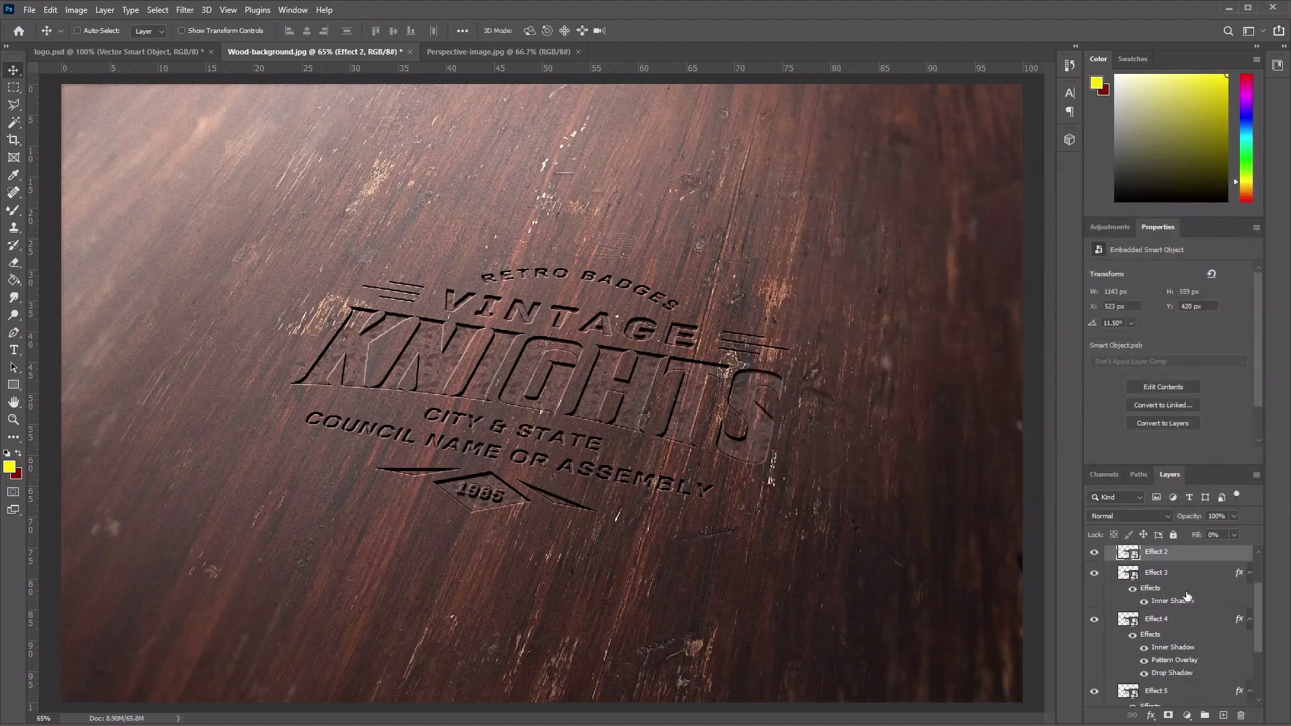
right_click(1177, 553)
left_click(1251, 367)
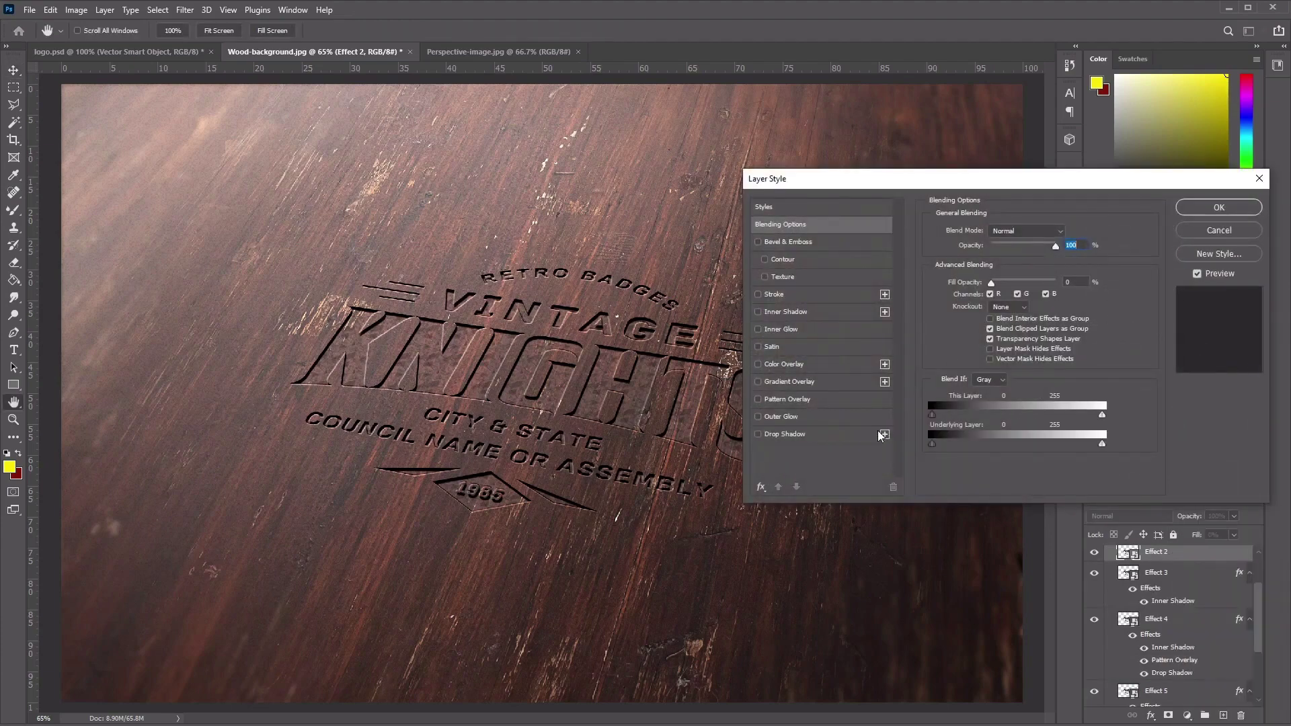
left_click(788, 311)
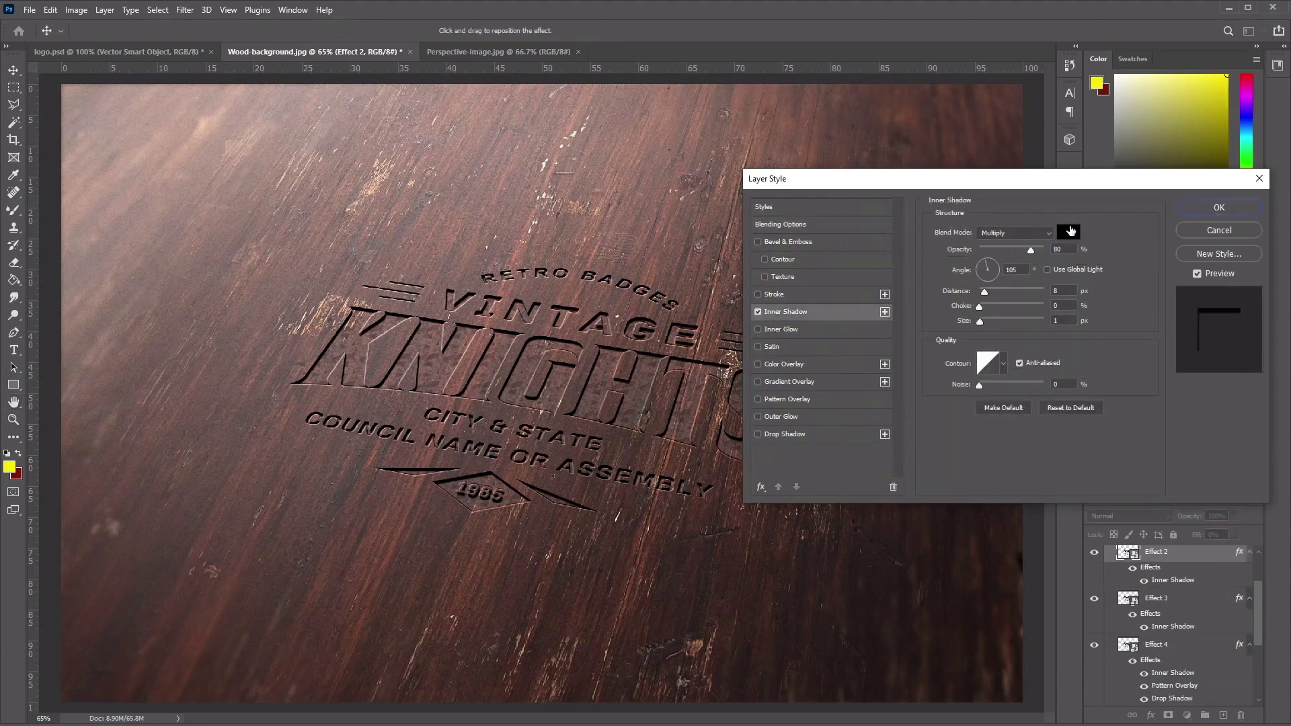
left_click(1072, 231)
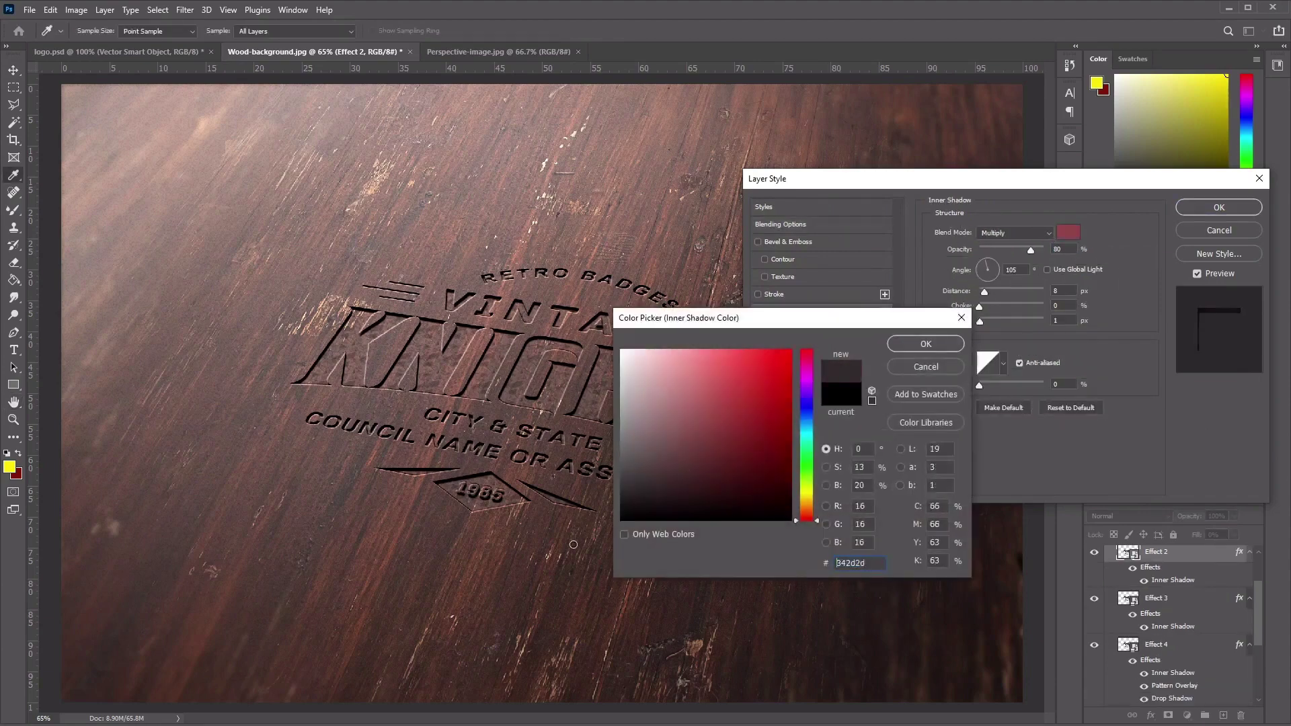
left_click(926, 344)
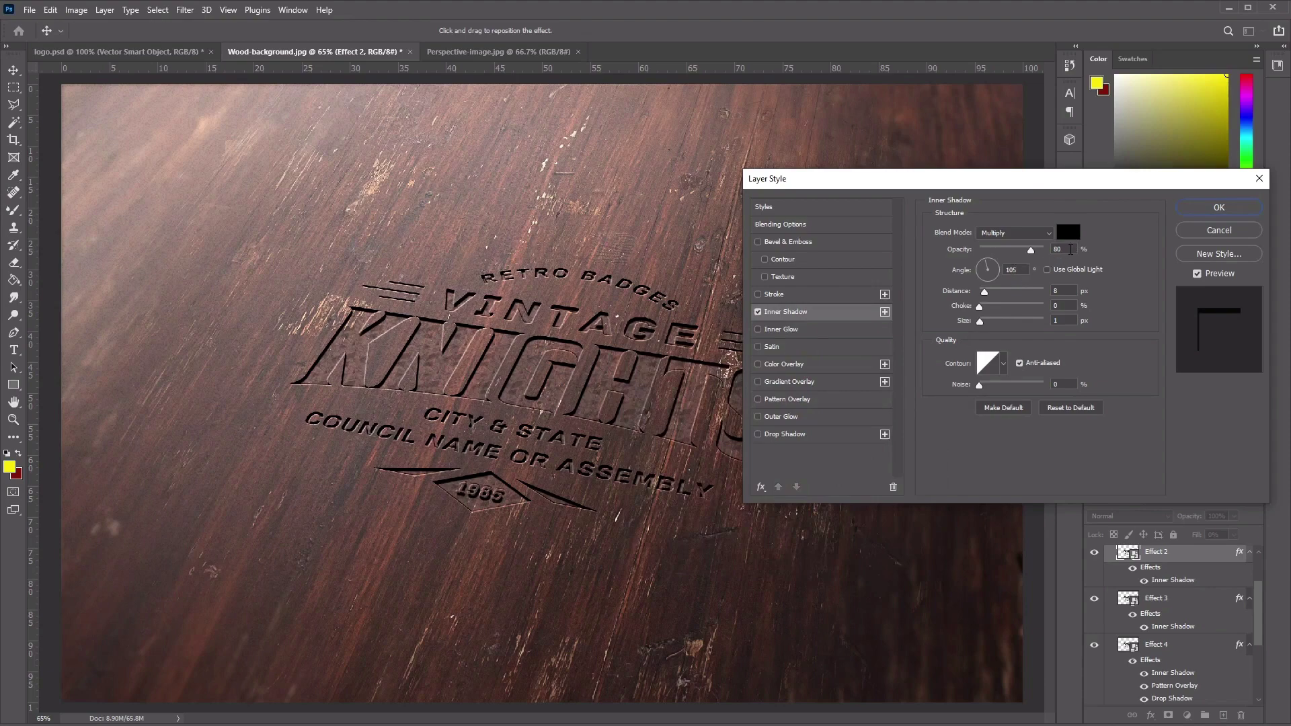
- Set the inner shadow's distance to 10 px and apply the layer style to Effect 2
left_click(1066, 292)
type("10")
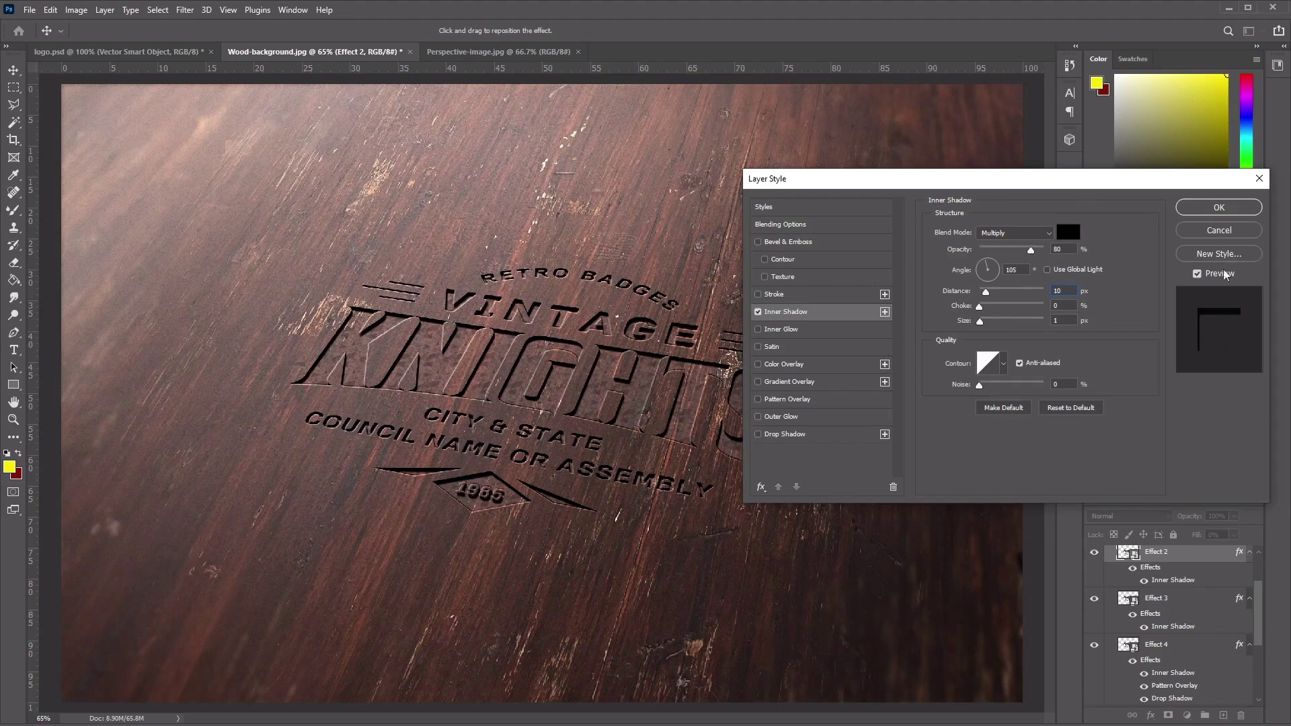
left_click(1238, 209)
- Open the layer style settings of Effect 1 and enable Inner Shadow with the Multiply blend mode
scroll(1198, 631, "up", 1)
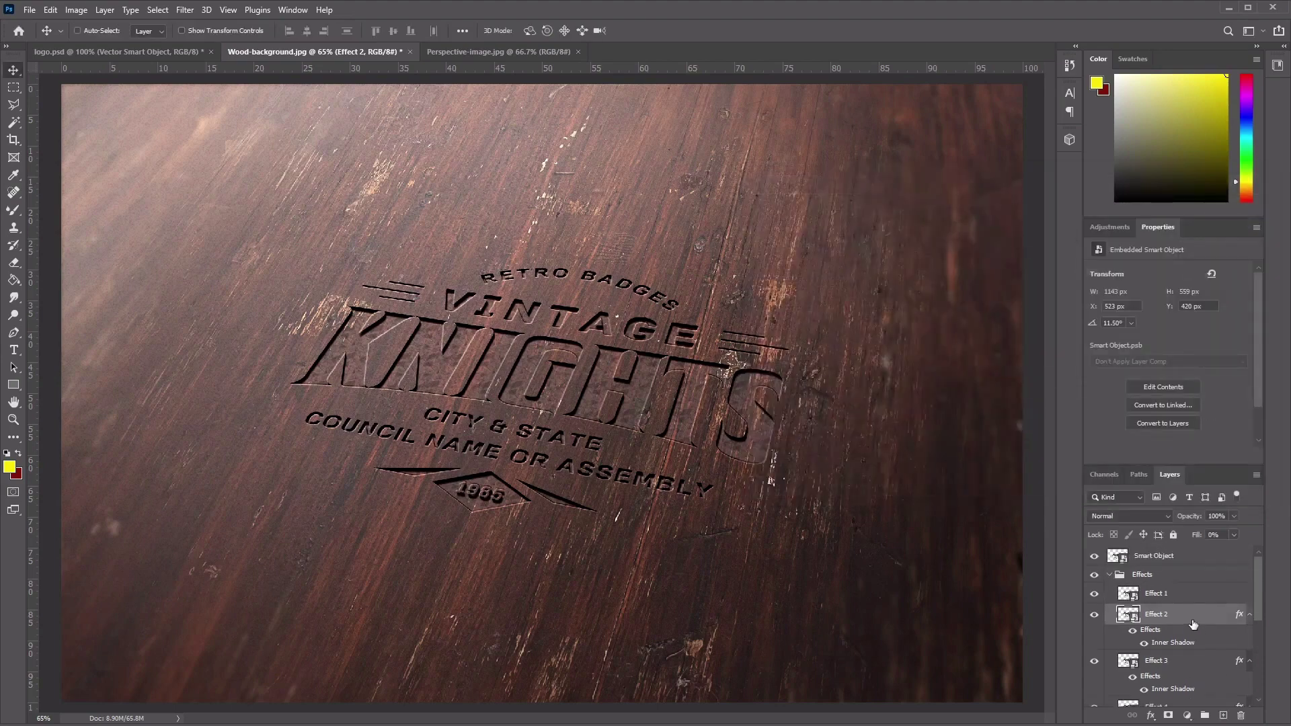
left_click(1182, 596)
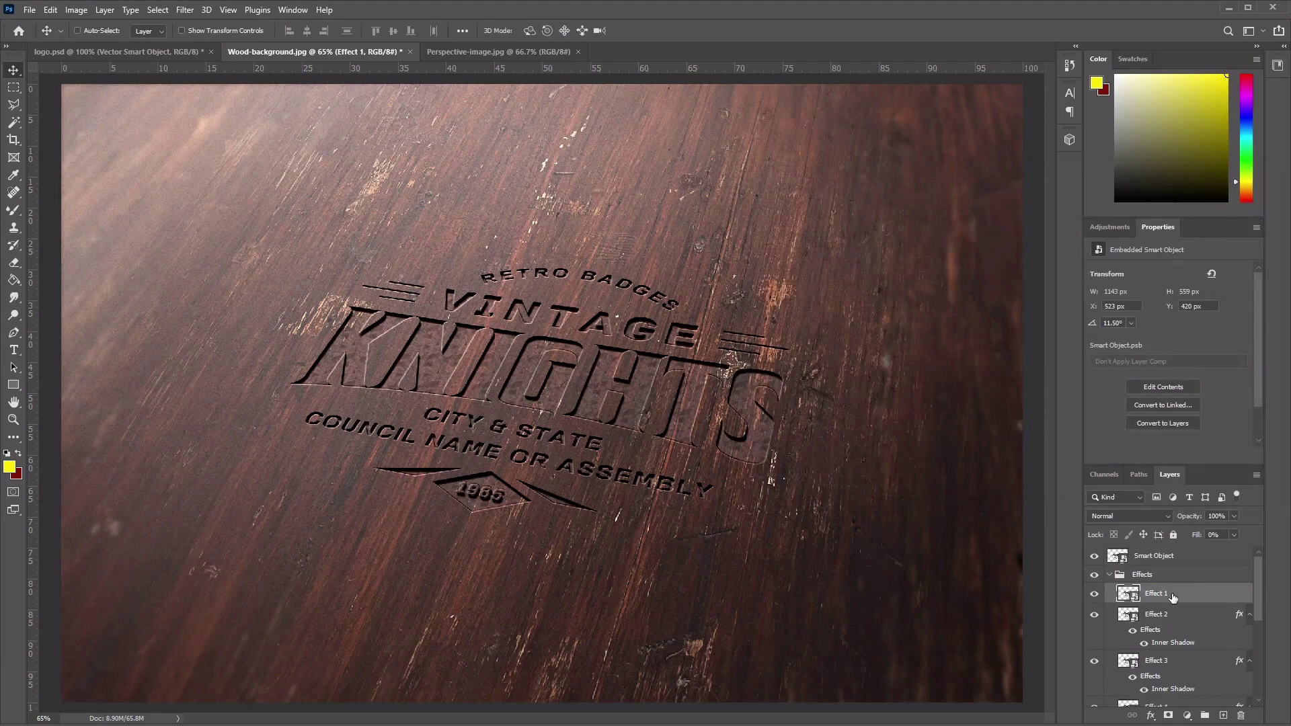
right_click(1172, 595)
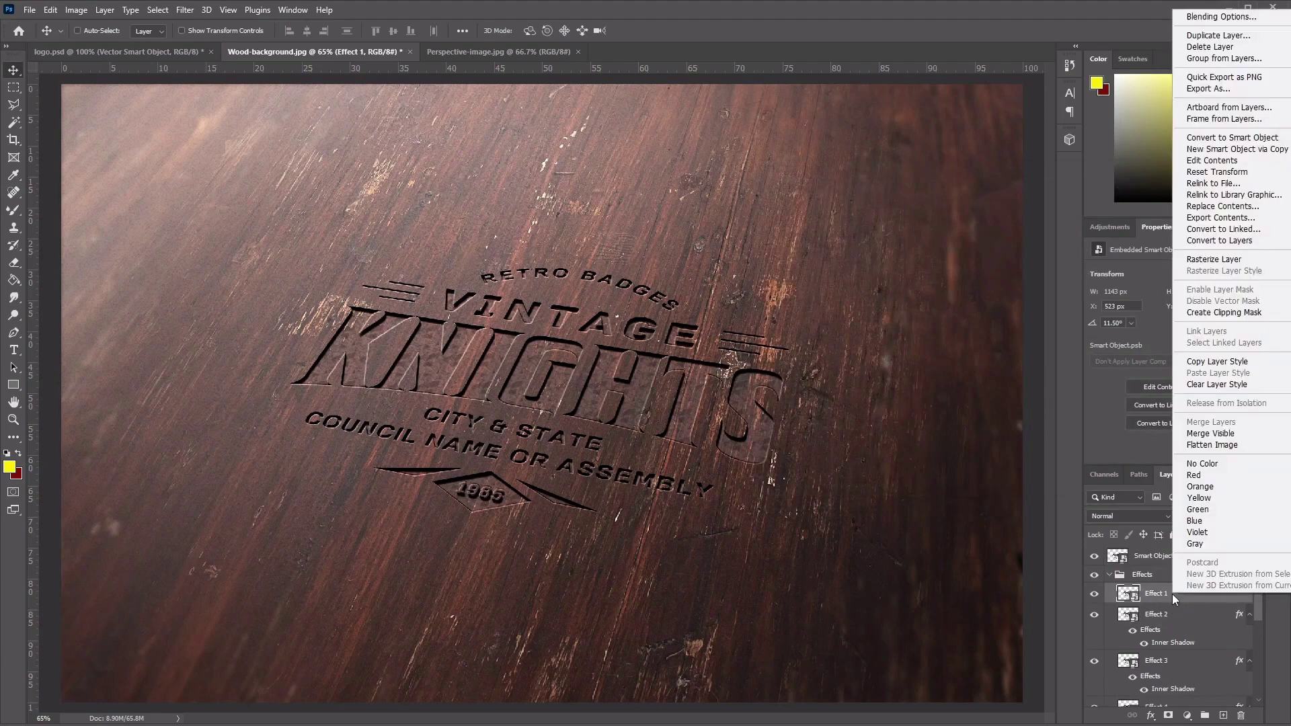
left_click(1209, 22)
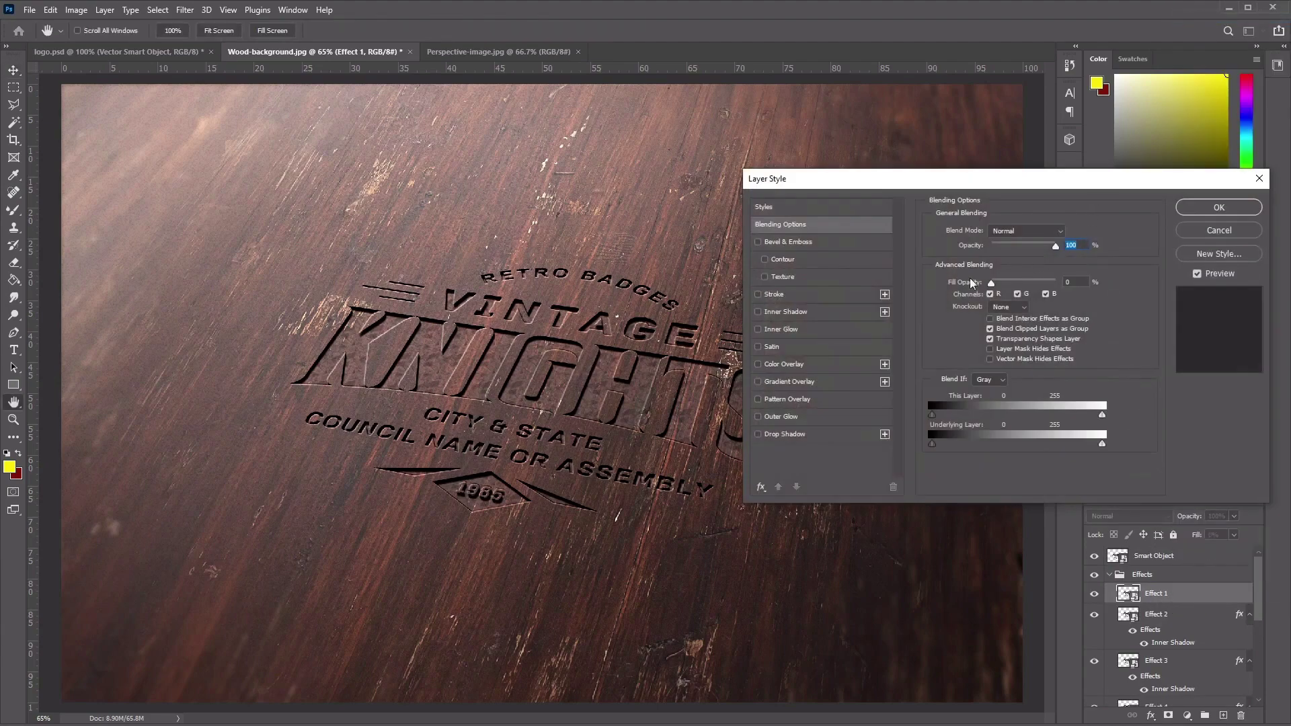
left_click(795, 313)
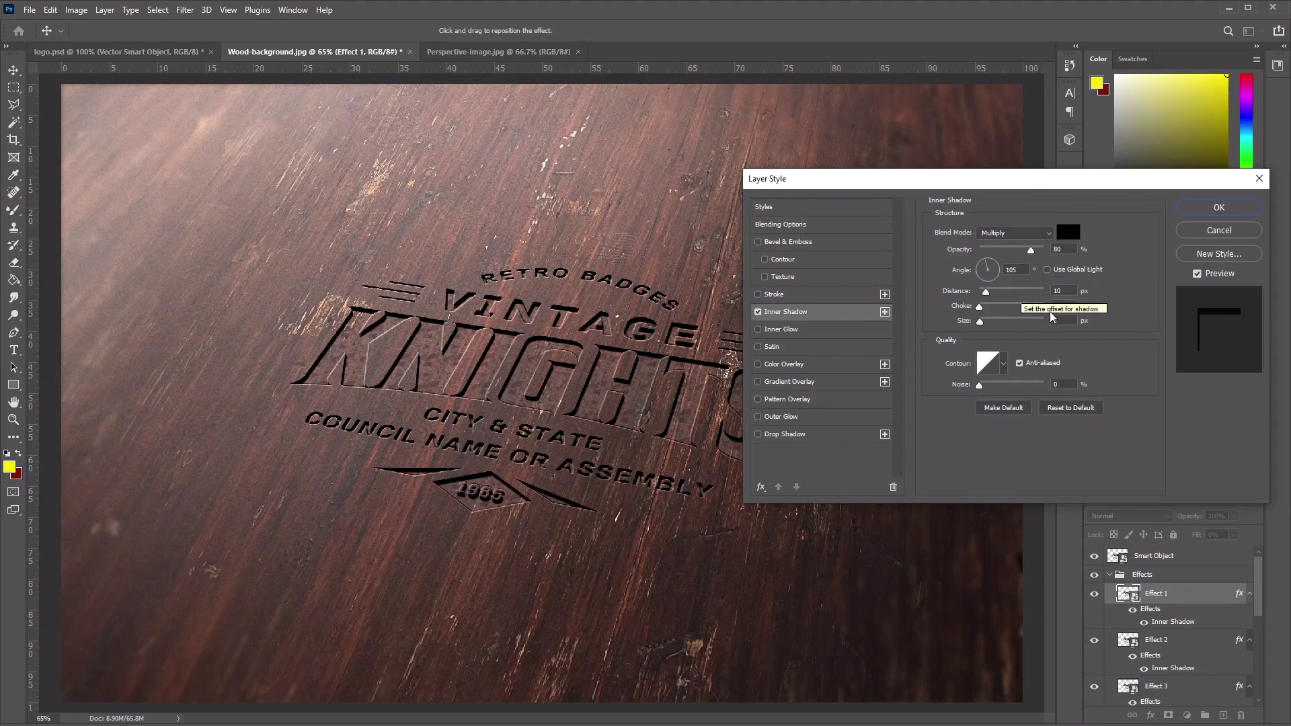
- Set the inner shadow's distance to 12 px, check its contour presets, and return to Effect 1's general blending options
left_click(1068, 289)
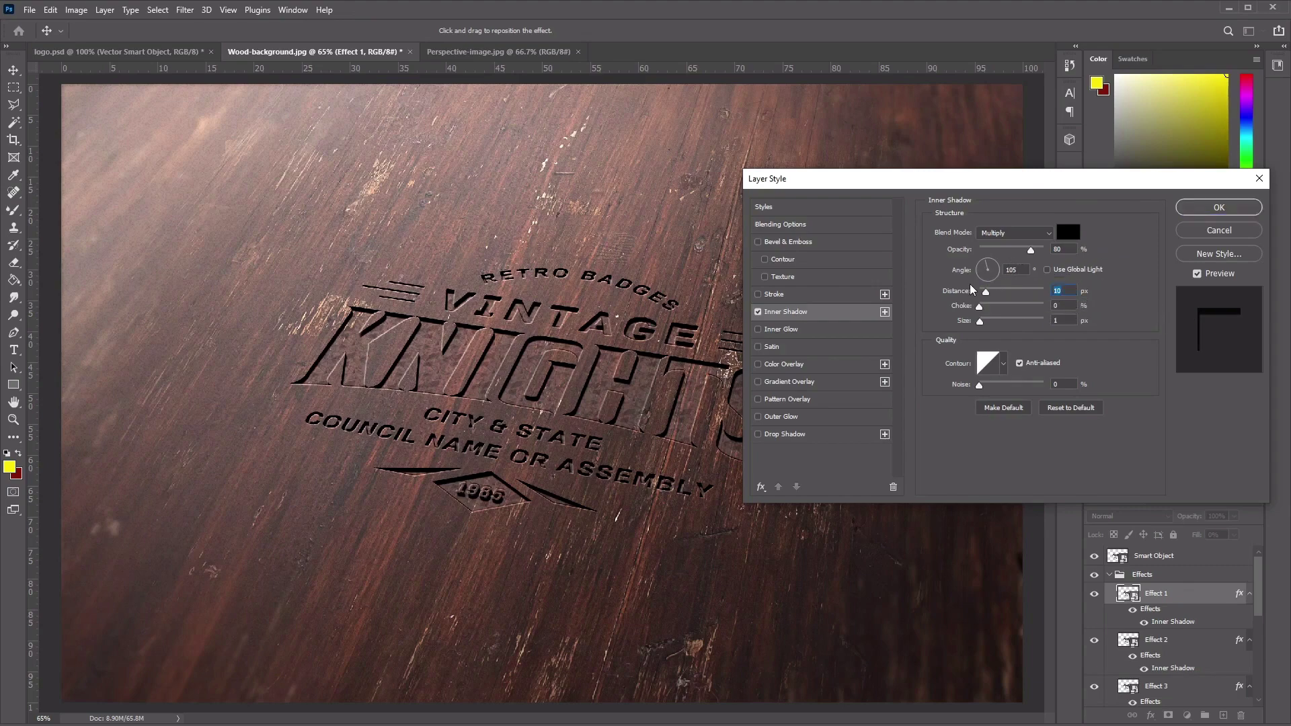
type("12")
left_click(1003, 365)
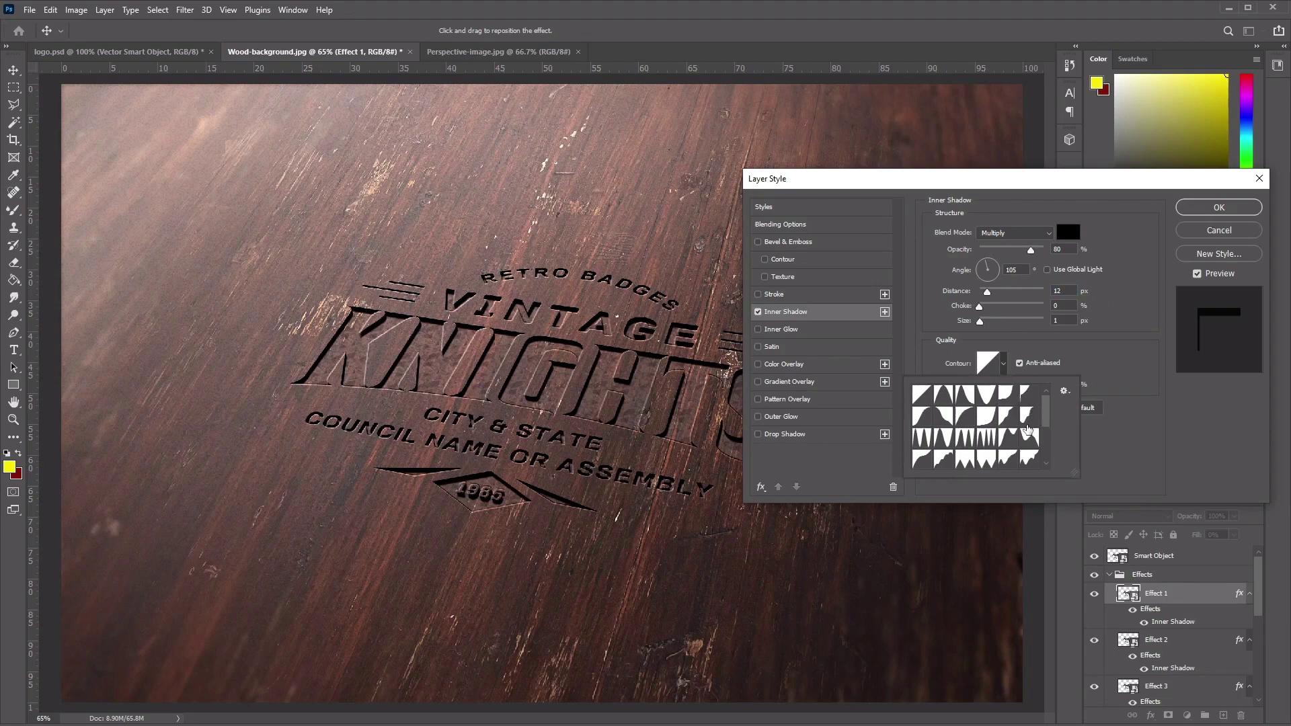
left_click(944, 460)
left_click(780, 224)
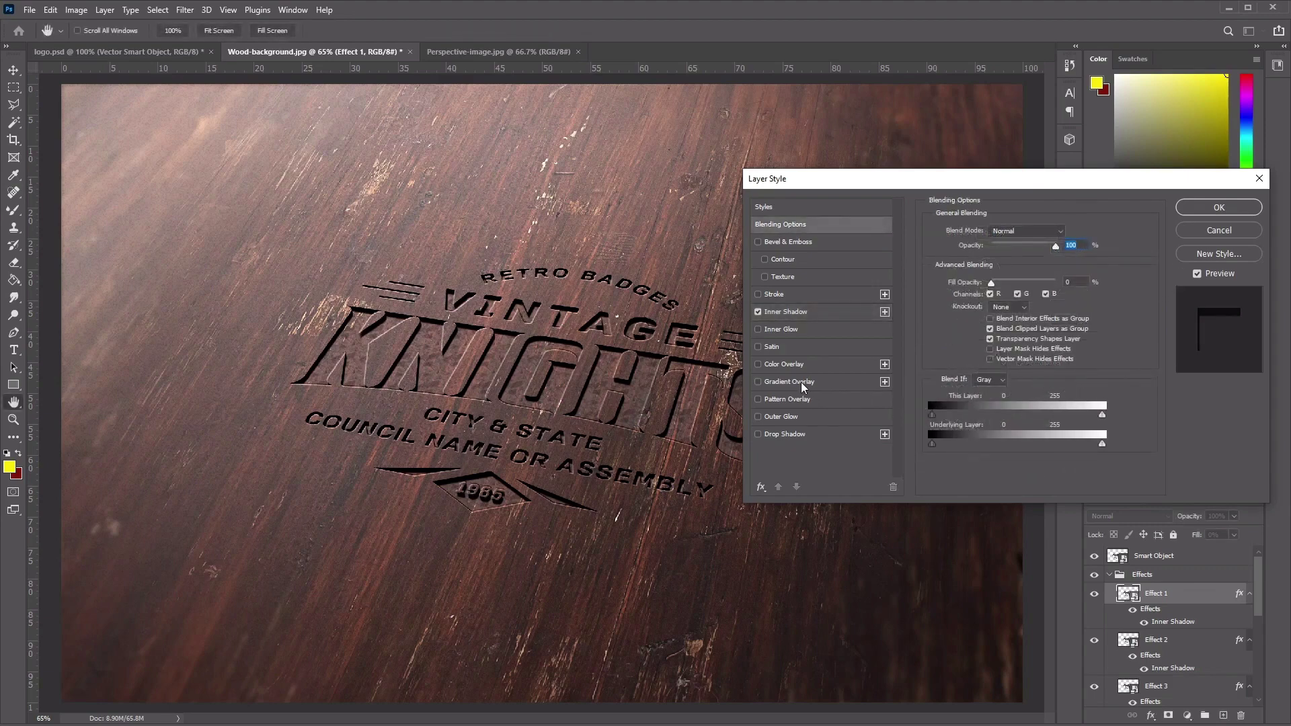
- Enable Gradient Overlay on Effect 1 with the Soft Light blend mode and 67% opacity
left_click(800, 382)
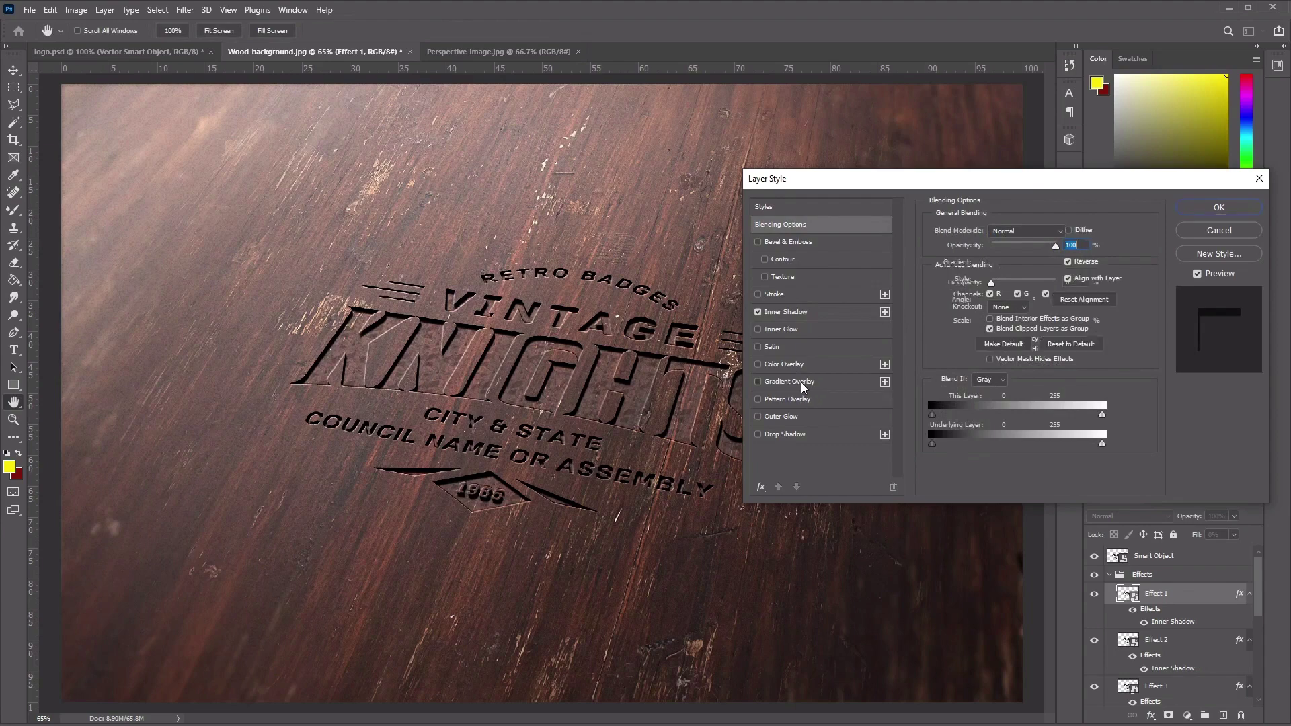
left_click(1034, 234)
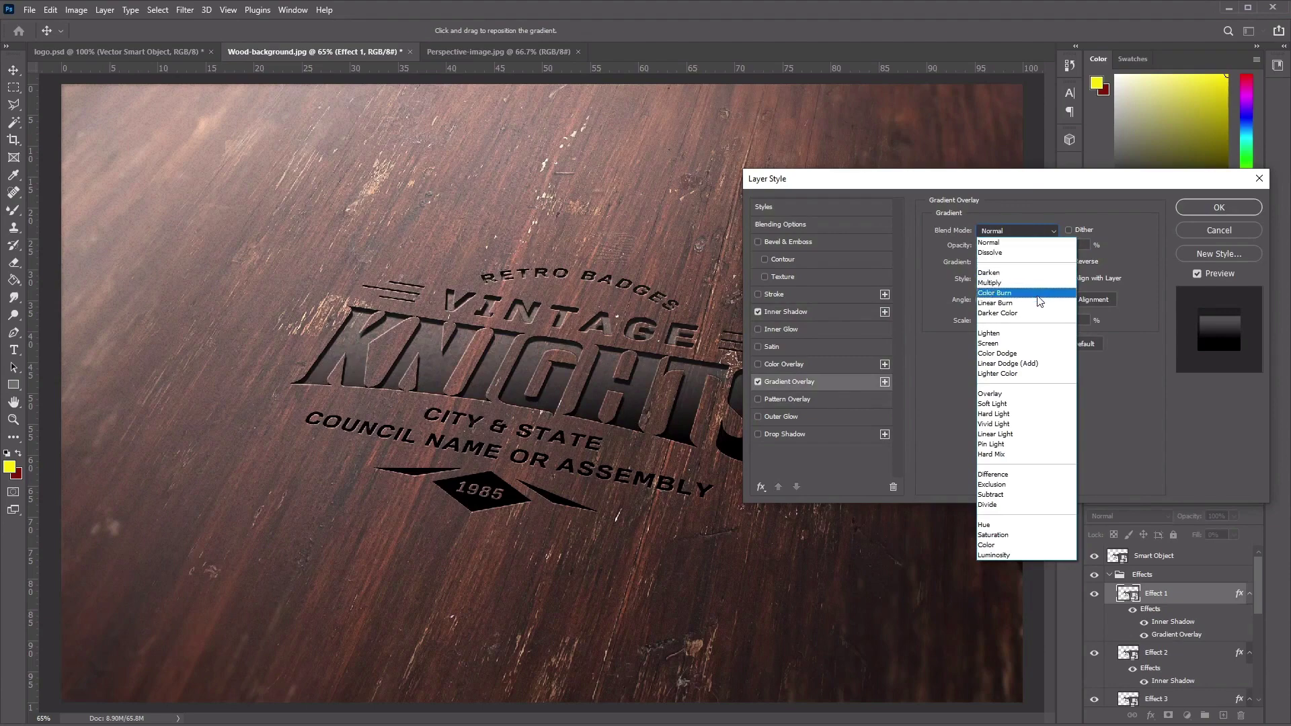
left_click(1048, 405)
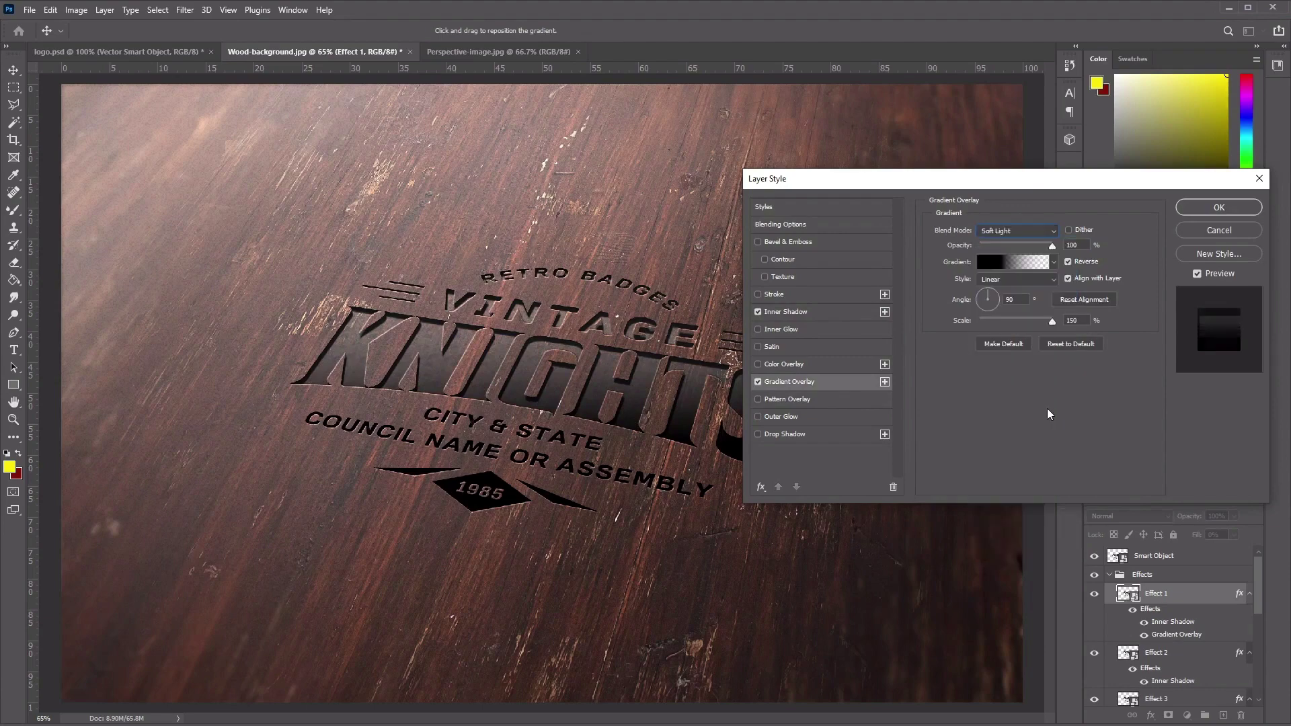
double_click(1087, 244)
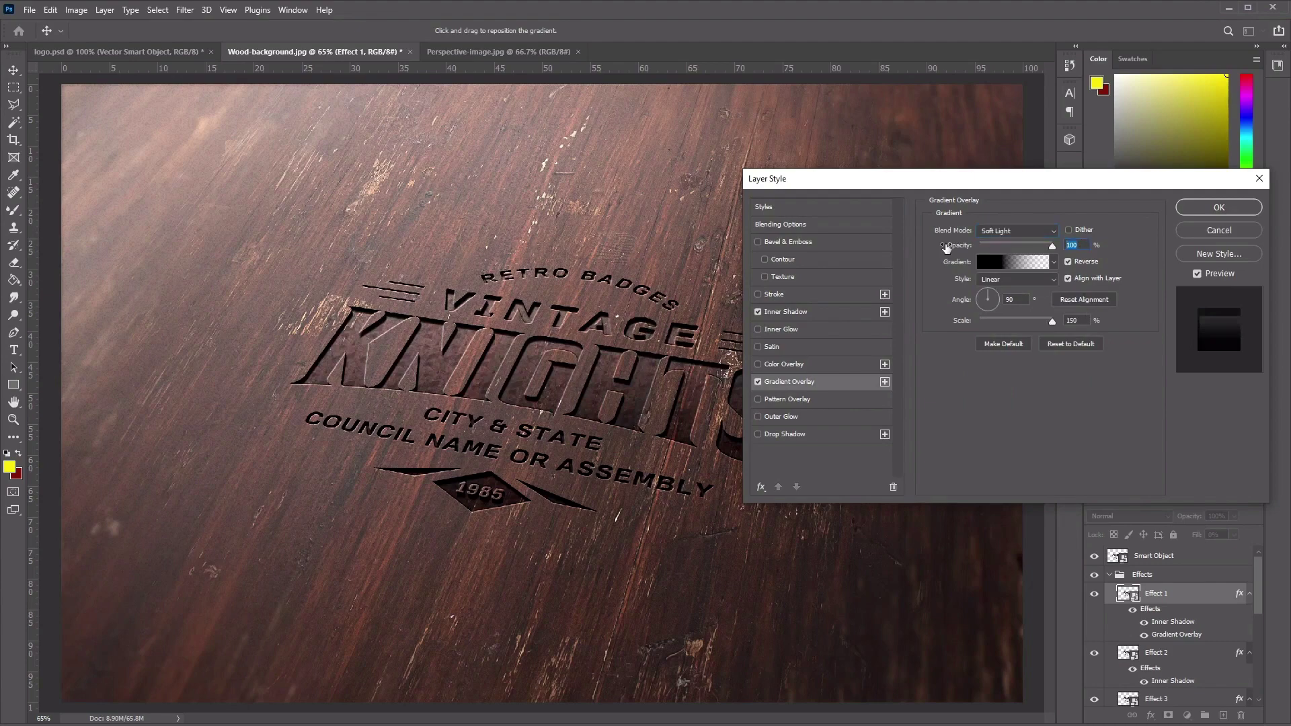
left_click_drag(946, 246, 924, 246)
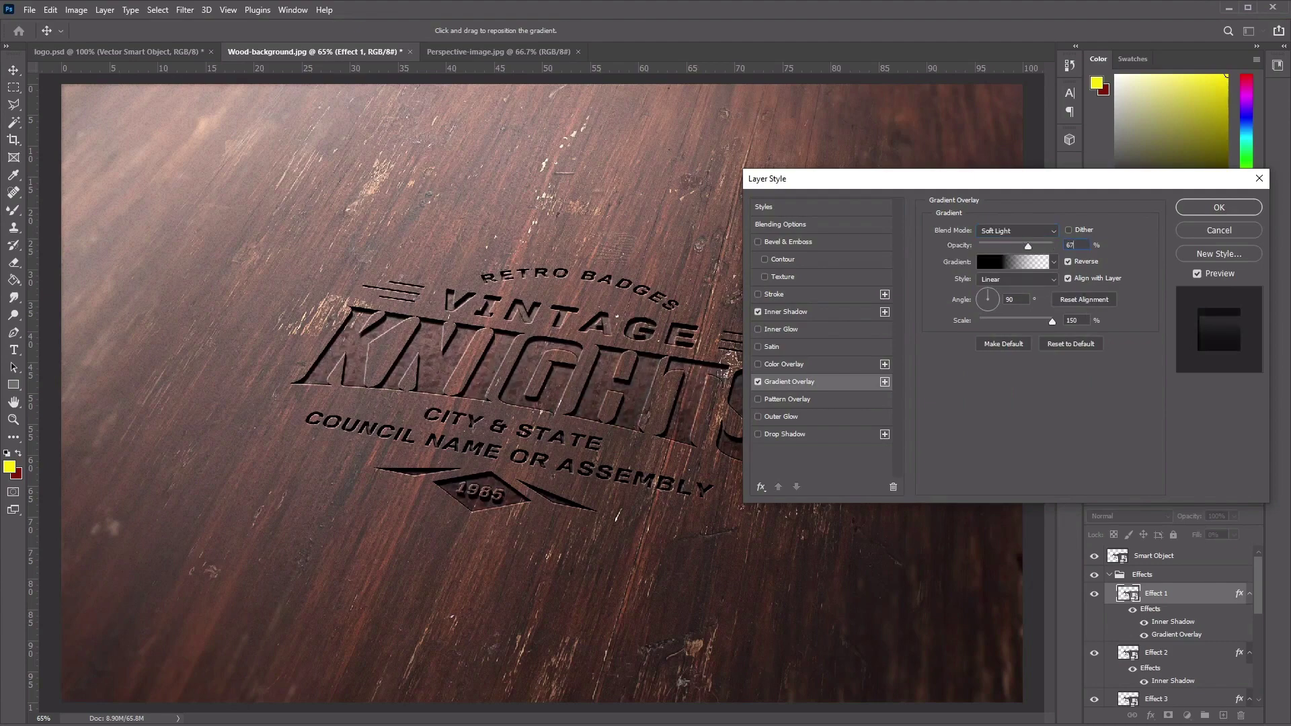
- Load the Black, White preset into the overlay's gradient and move its black color stop to a location of 32%
left_click(1011, 265)
left_click_drag(908, 389, 878, 325)
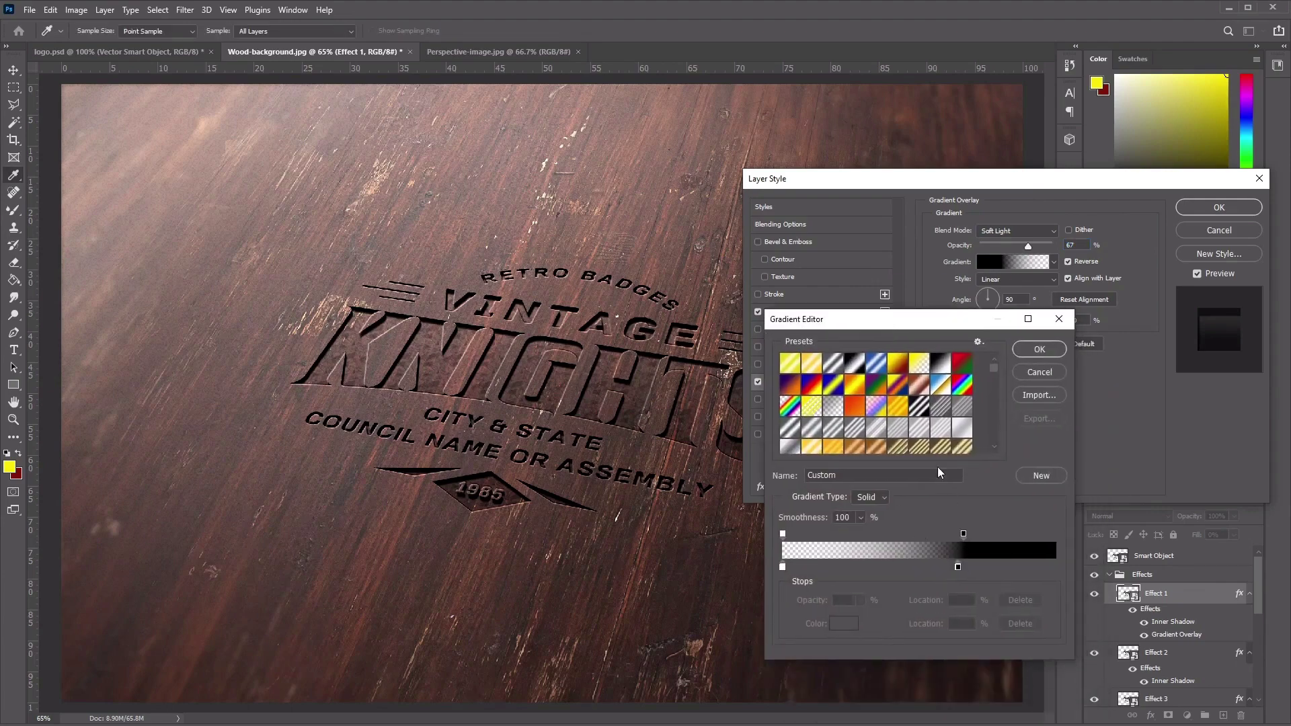
left_click(946, 364)
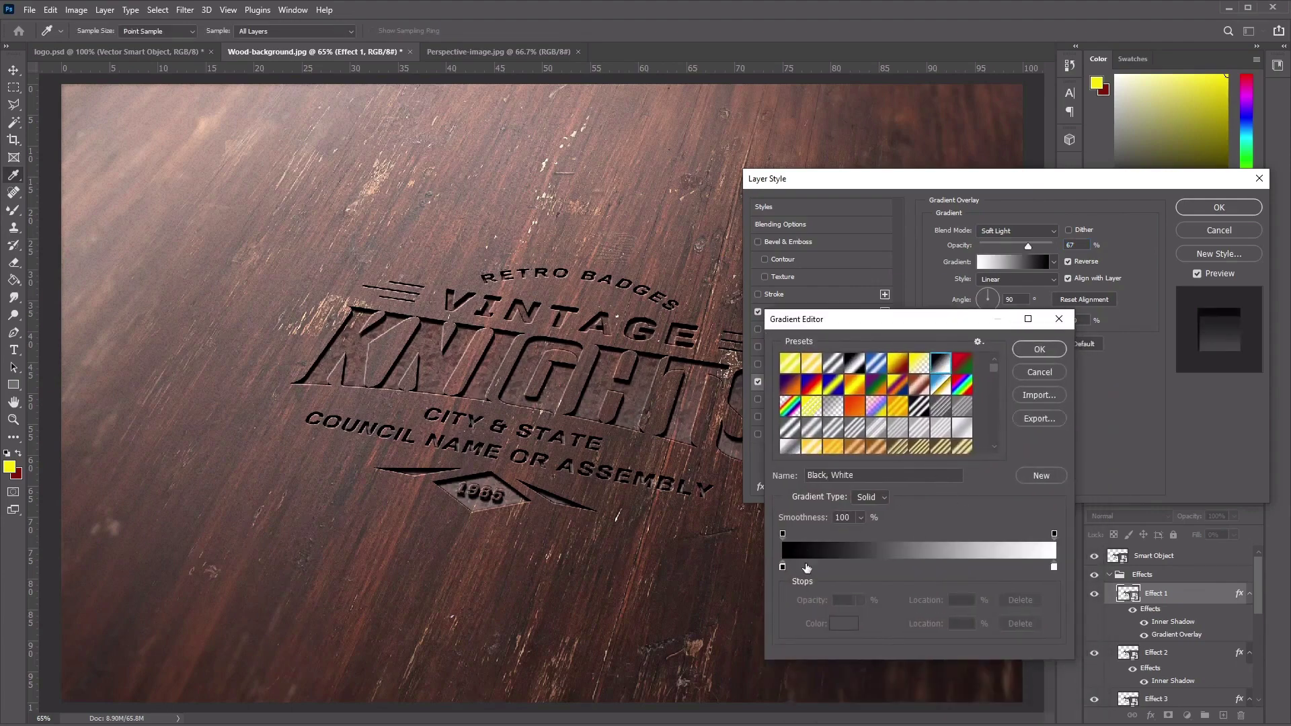
left_click_drag(783, 566, 873, 570)
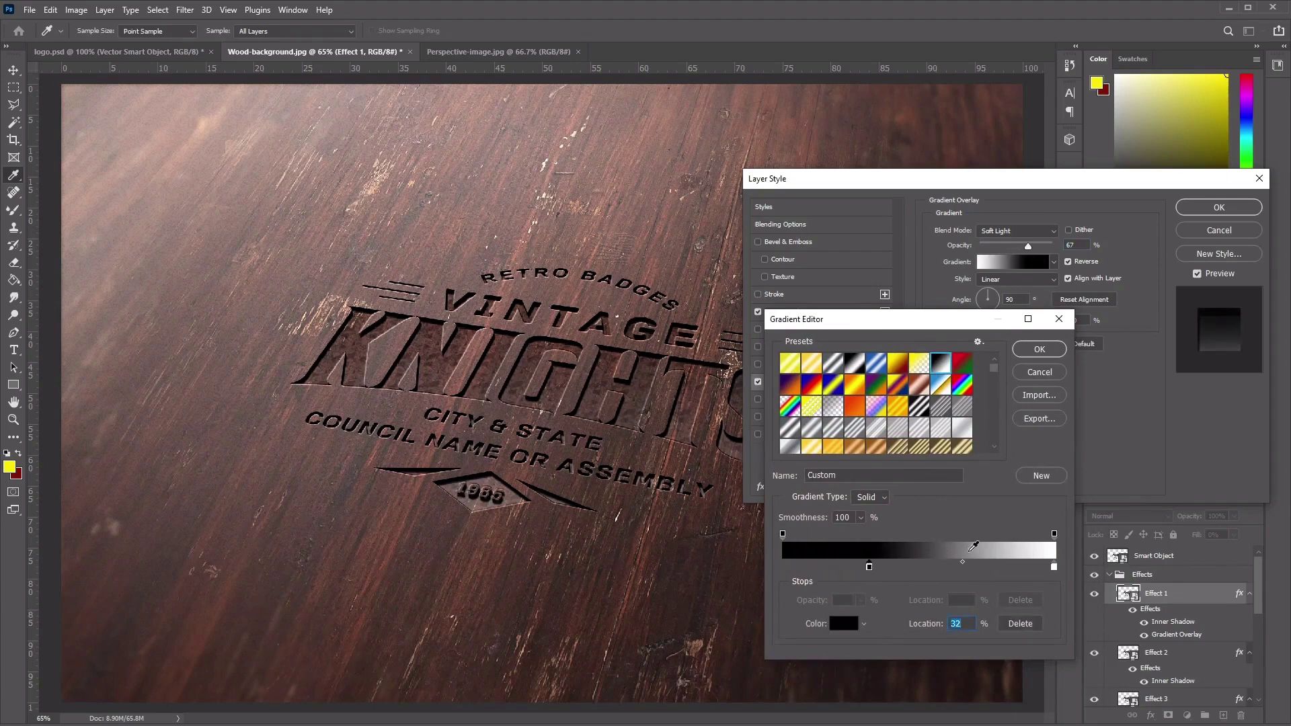
- Recolor the gradient's white stop to dark gray 505050 and move the black stop to a location of about 15%
left_click(1054, 568)
double_click(1053, 567)
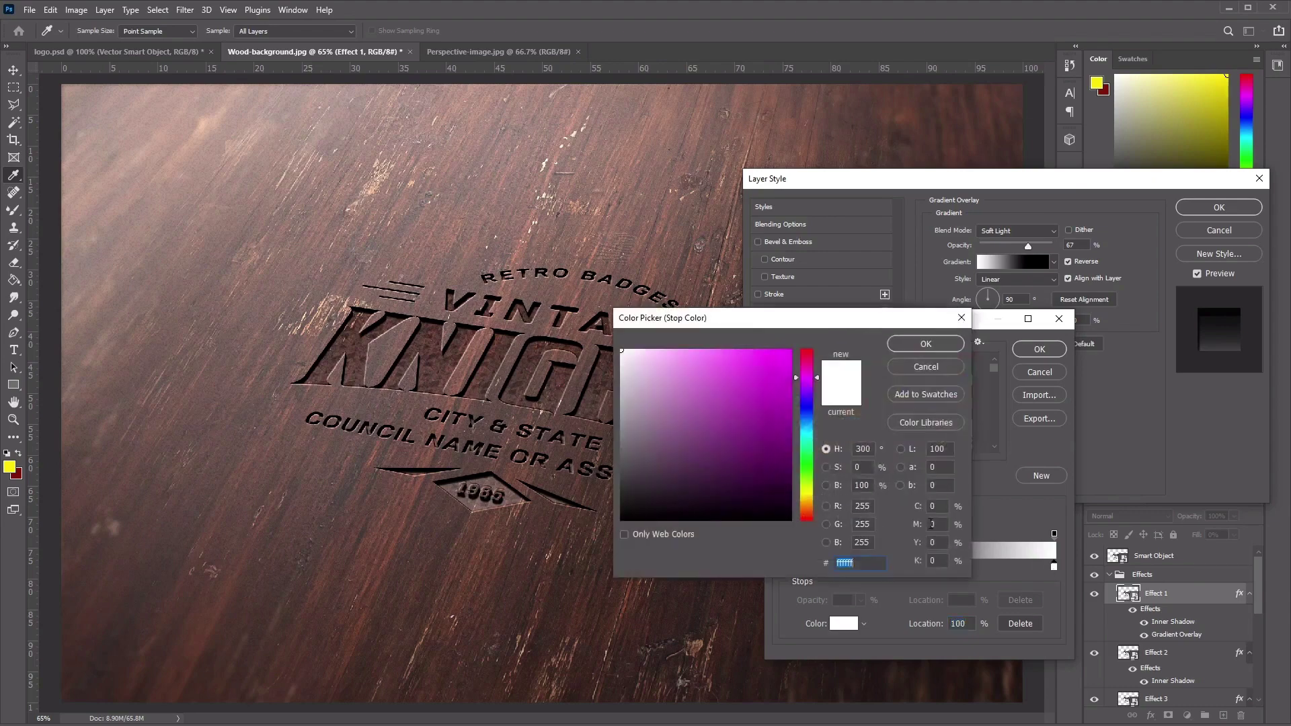
mouse_move(749, 438)
left_mouse_down()
mouse_move(600, 441)
mouse_move(609, 464)
left_mouse_up()
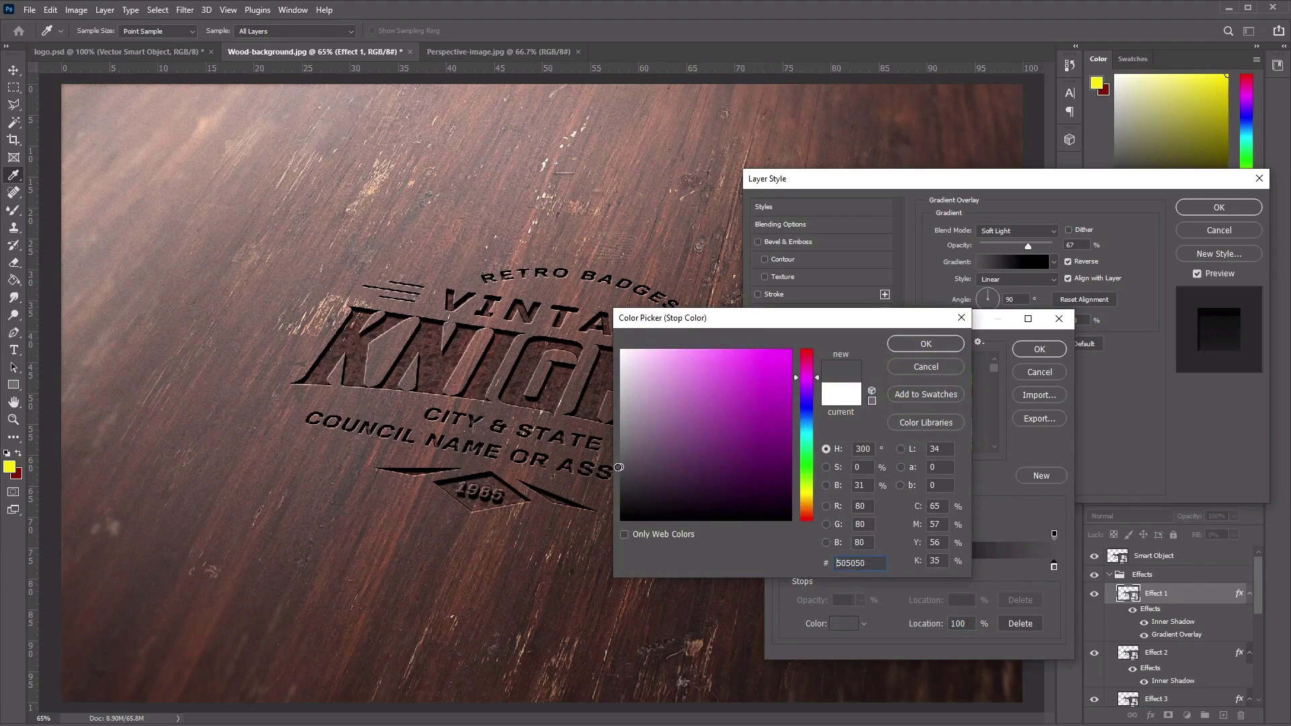
left_click(903, 345)
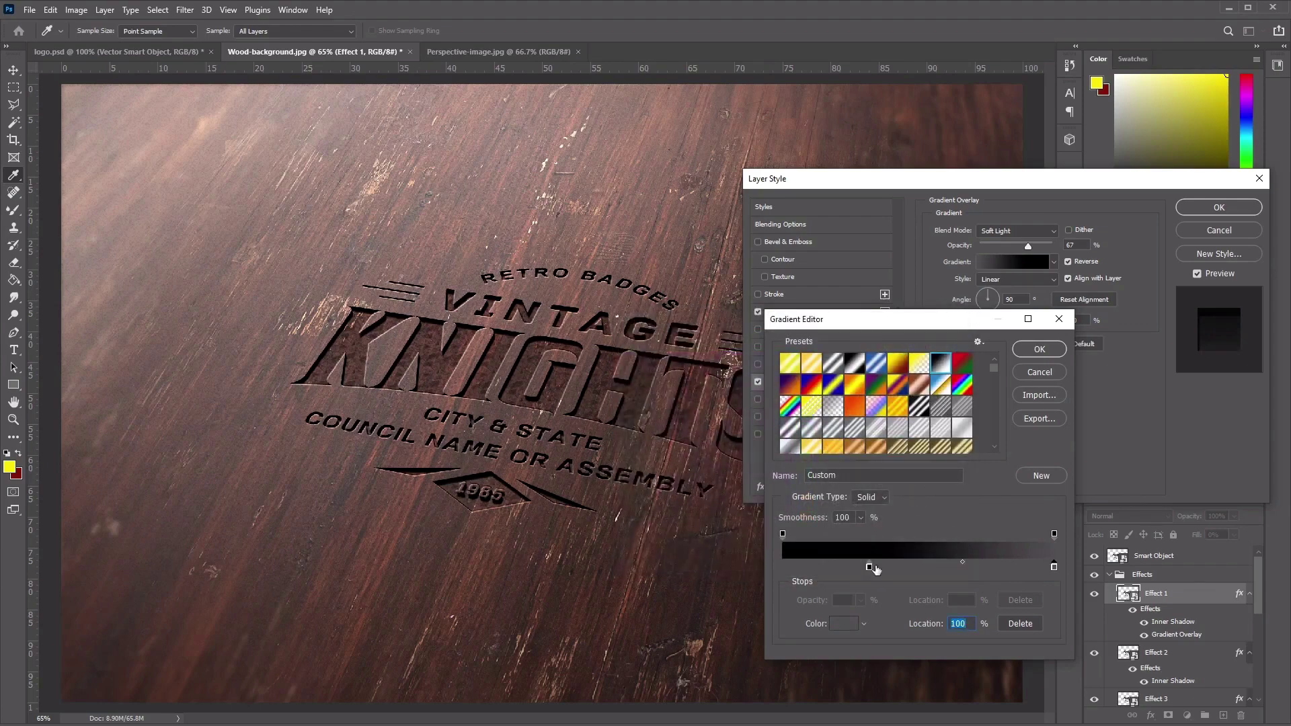
left_click_drag(868, 567, 823, 569)
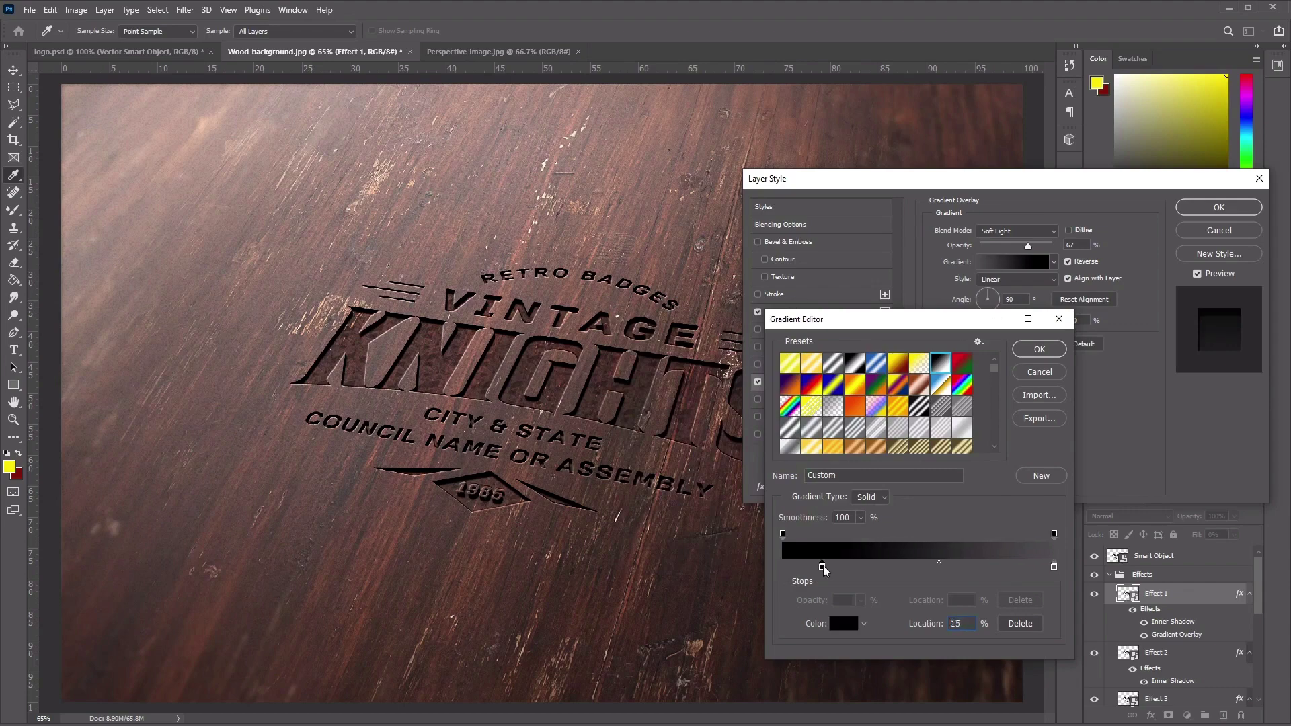
left_click(1050, 351)
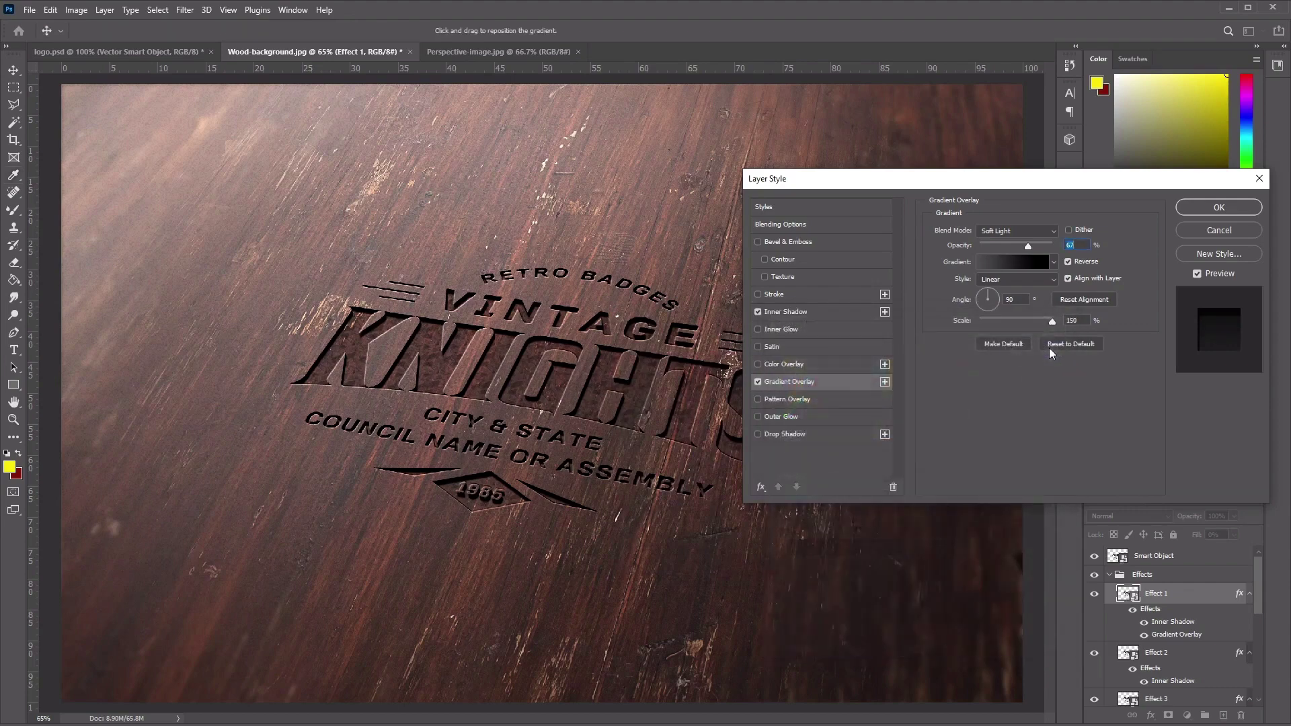
- Set the gradient overlay's angle to 135° and recheck the gradient's color stops
double_click(1014, 299)
type("135")
left_click(1007, 263)
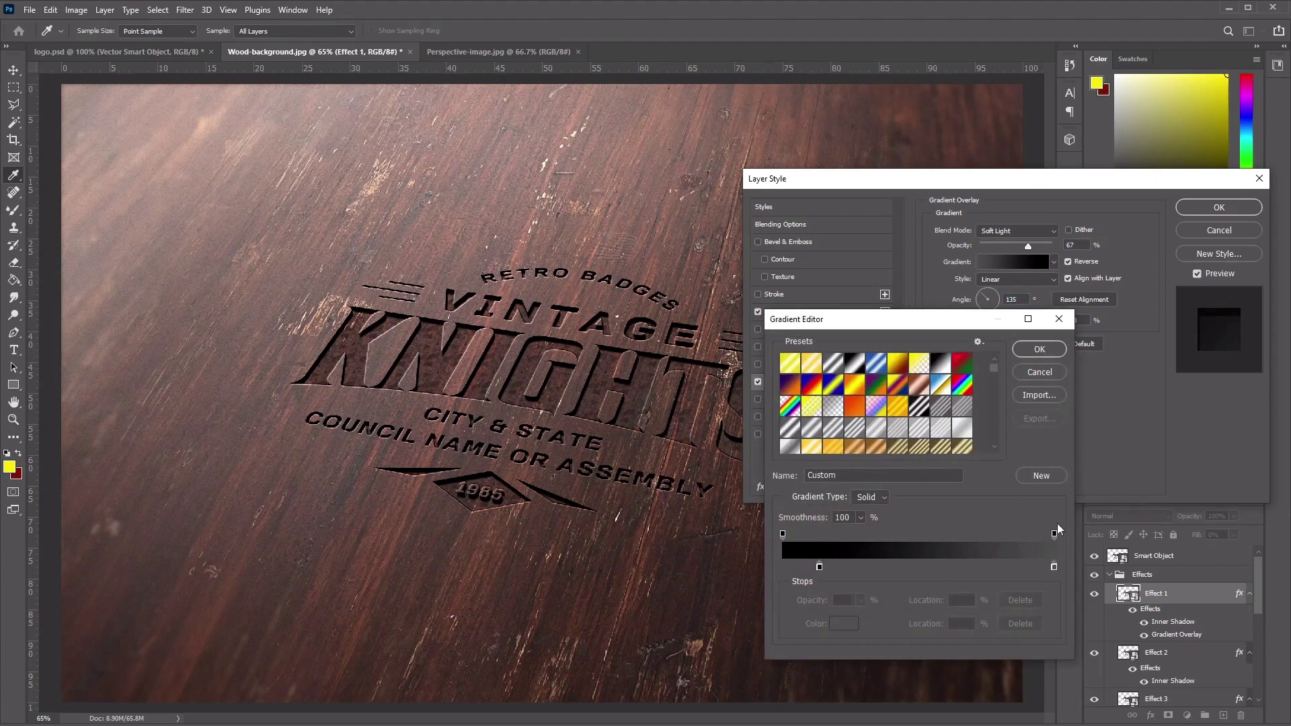
left_click(1047, 351)
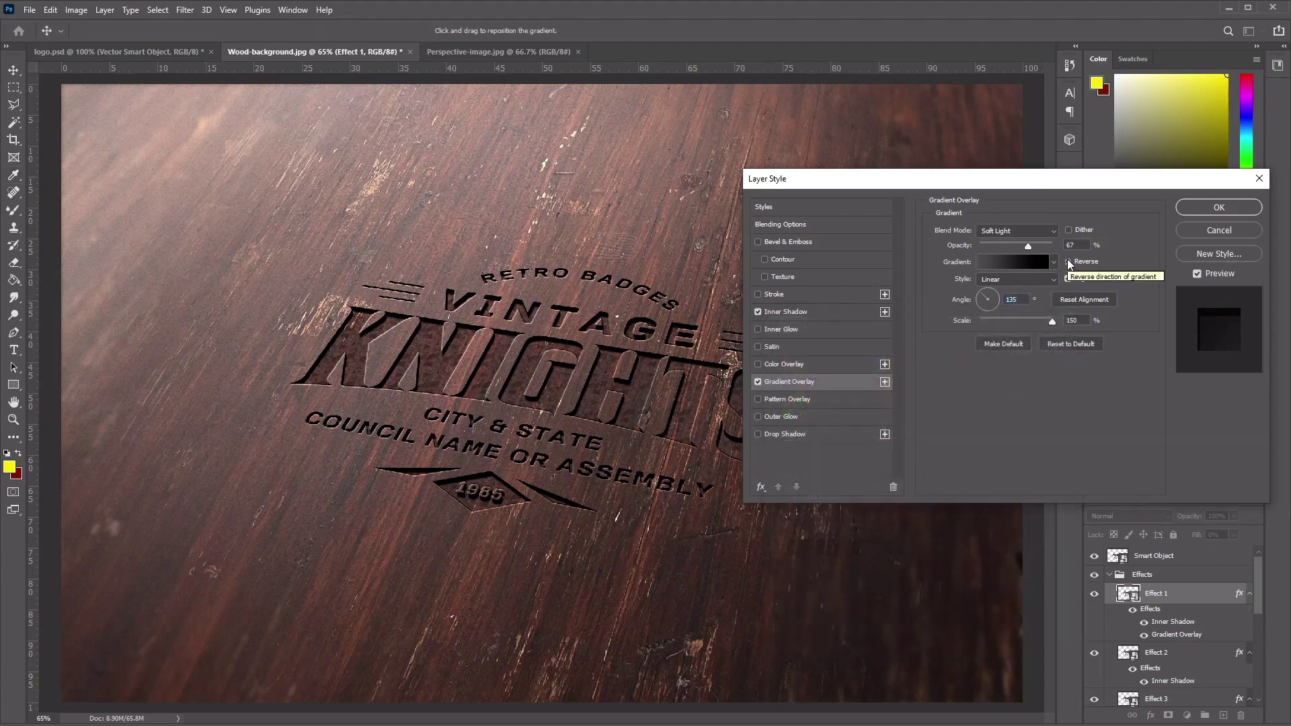
- Turn off Reverse for the gradient overlay and set its scale to 100%
left_click(1069, 262)
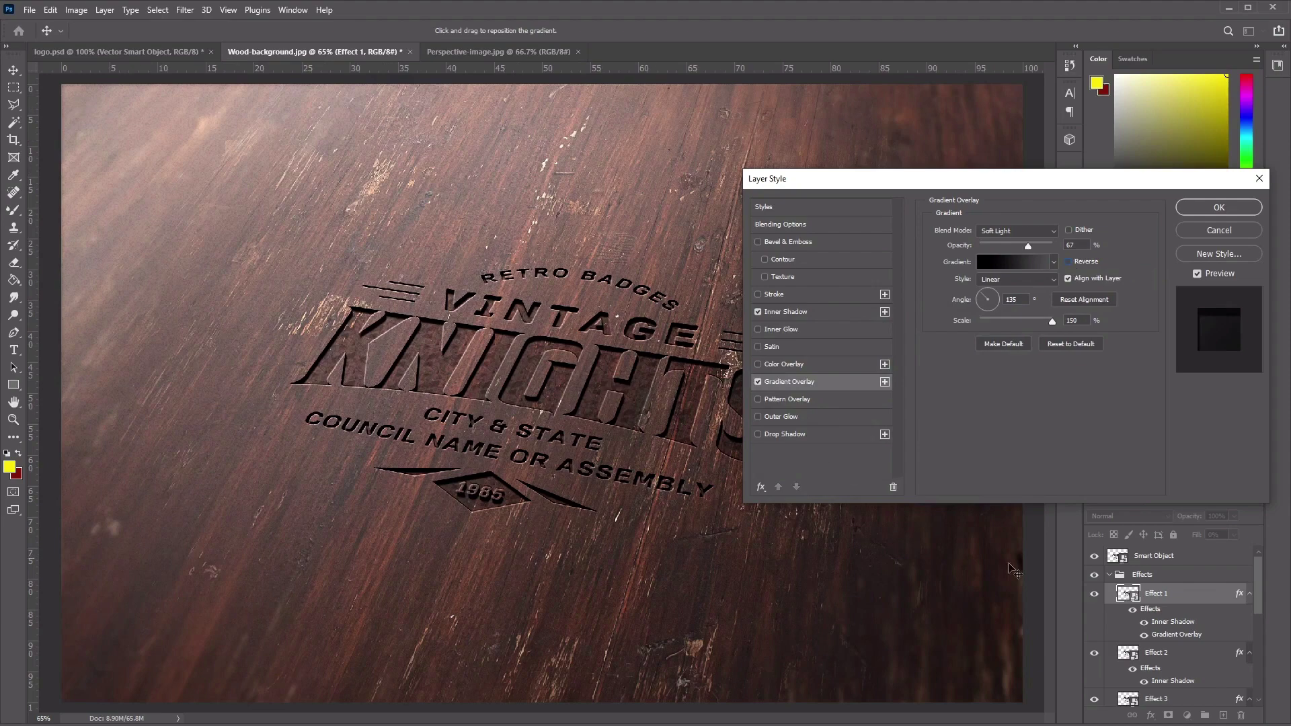
double_click(1073, 321)
type("100")
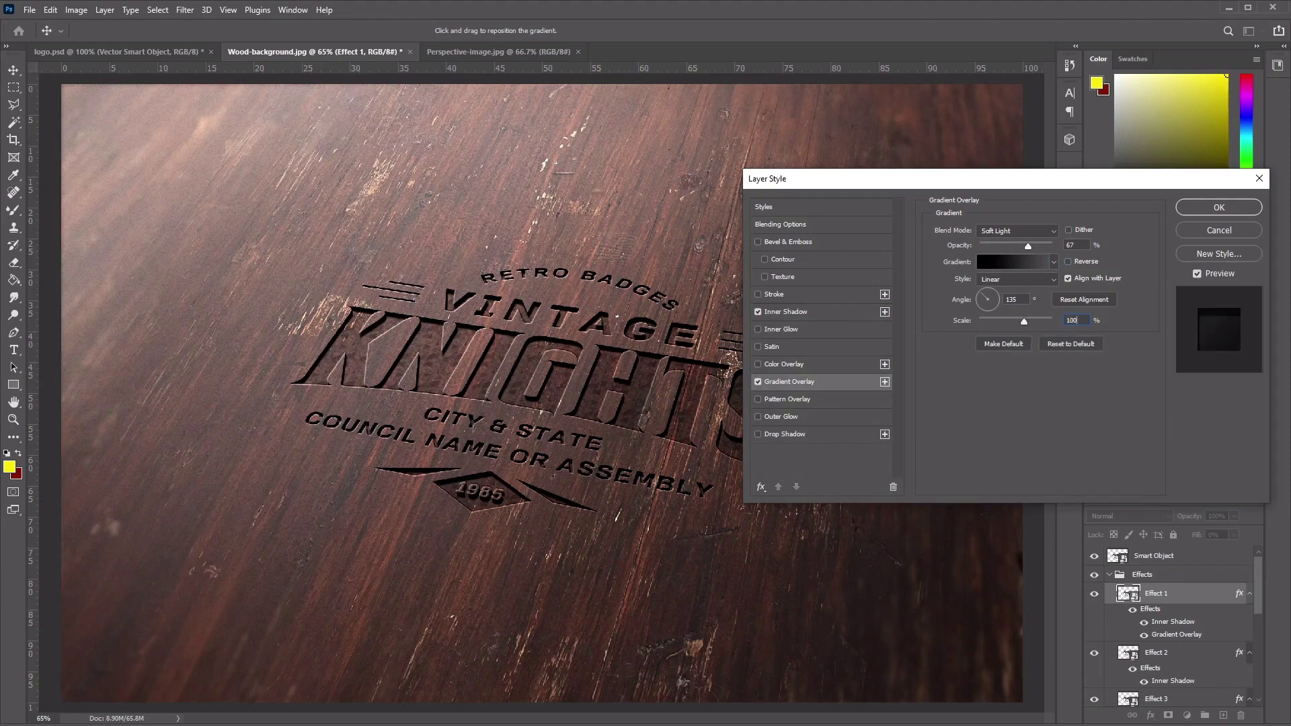